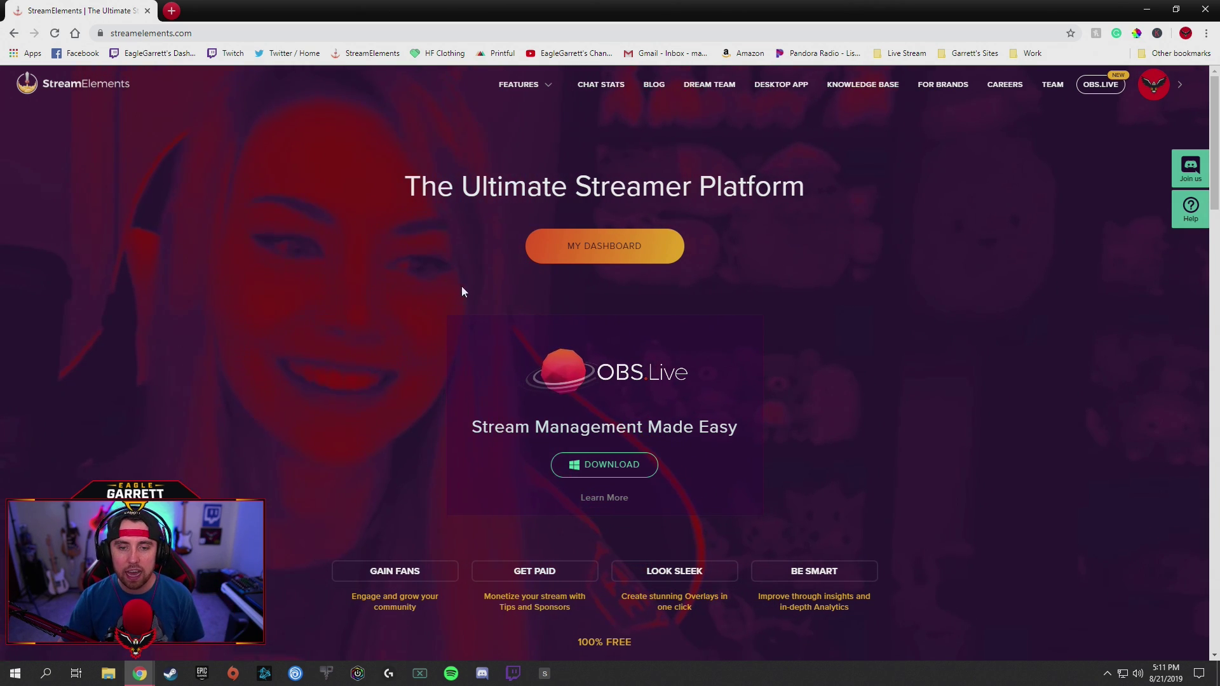
Step: Open MY DASHBOARD and scroll the sidebar down toward the Bot settings
{"action": "left_click", "coordinate": [575, 248]}
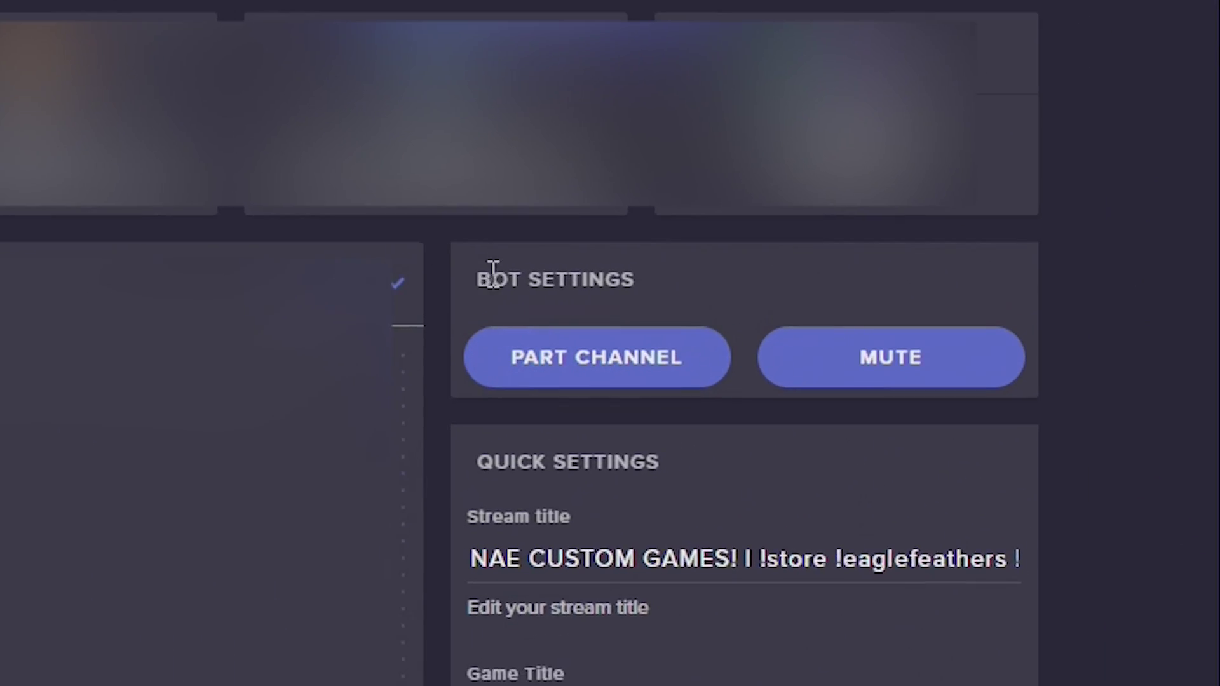
{"action": "left_click_drag", "start_coordinate": [936, 284], "coordinate": [998, 284]}
{"action": "left_click", "coordinate": [445, 278]}
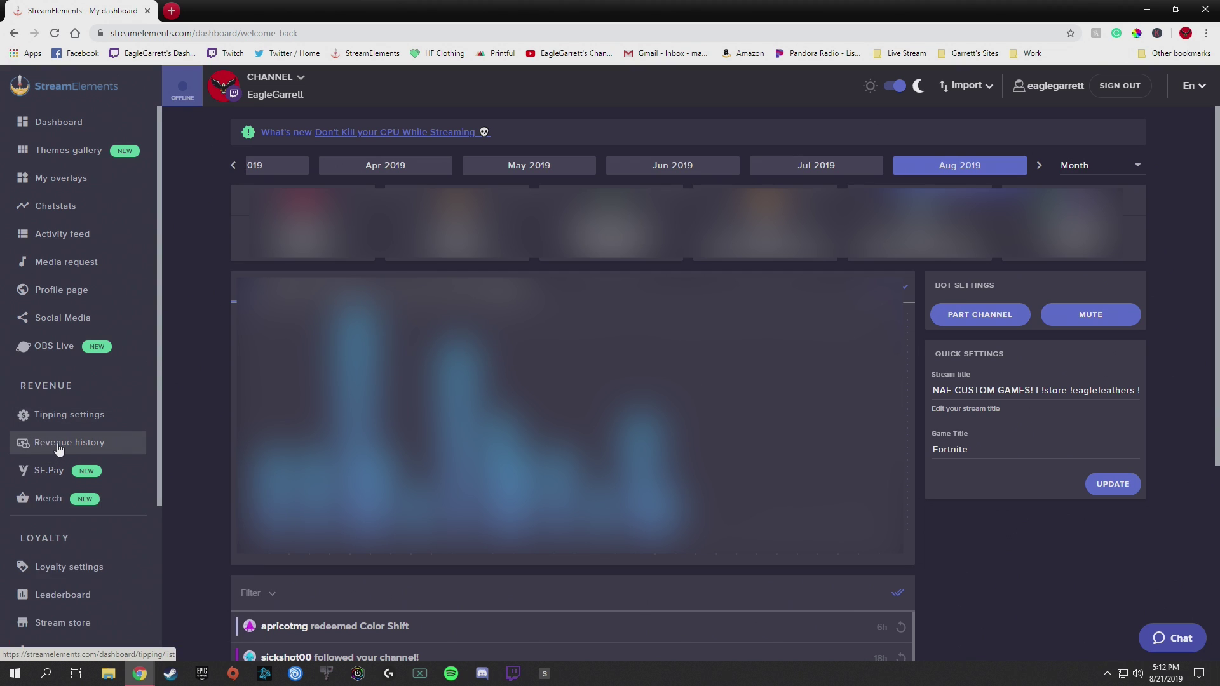
{"action": "scroll", "coordinate": [59, 449], "scroll_direction": "down", "scroll_amount": 4}
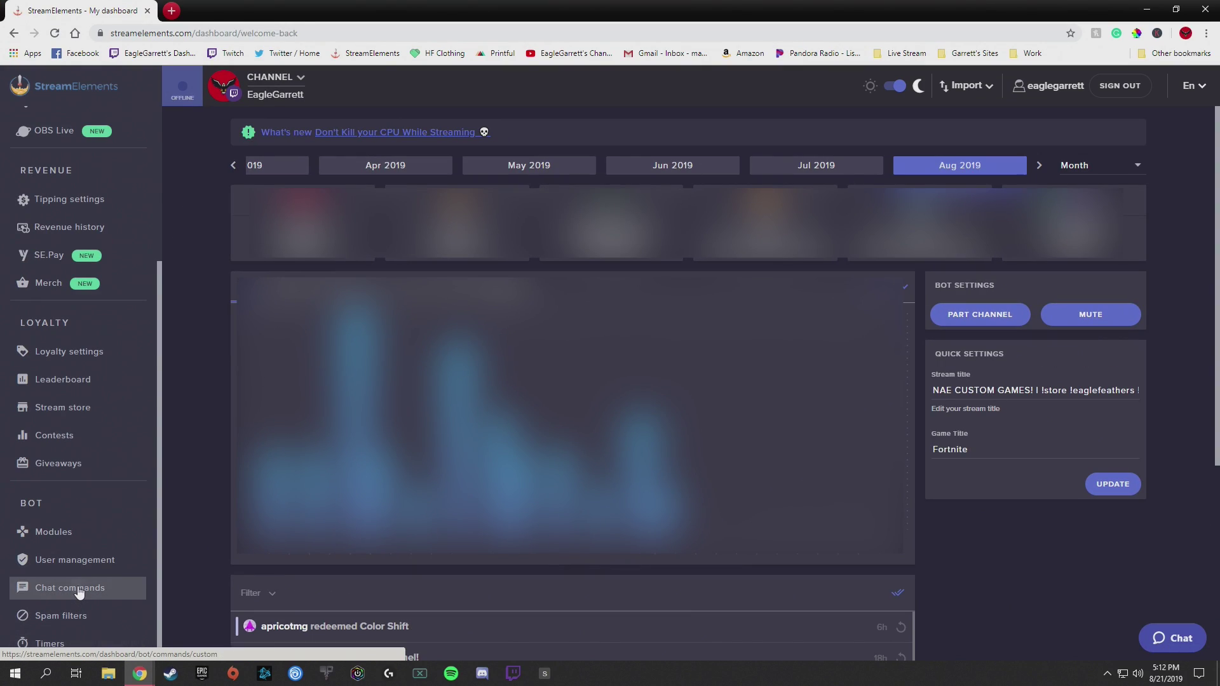
Step: Open Chat commands and scroll through the custom commands table (!code, !rules, !discord)
{"action": "left_click", "coordinate": [145, 512]}
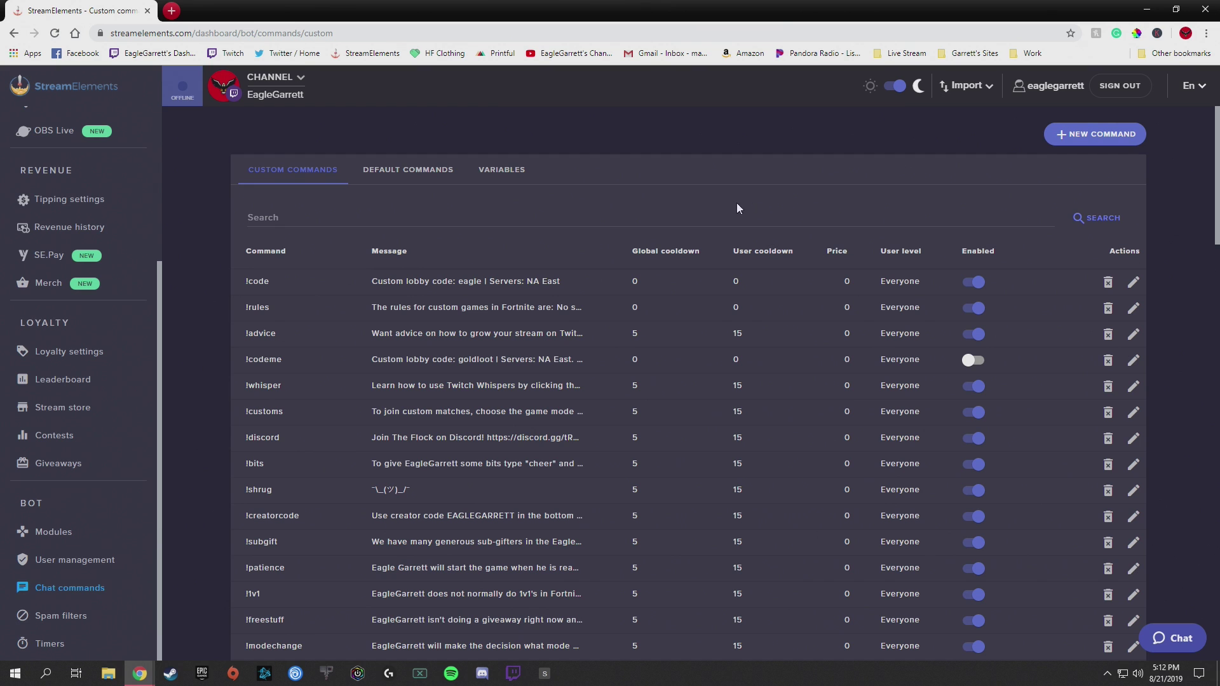
{"action": "scroll", "coordinate": [558, 296], "scroll_direction": "down", "scroll_amount": 5}
{"action": "scroll", "coordinate": [552, 300], "scroll_direction": "up", "scroll_amount": 5}
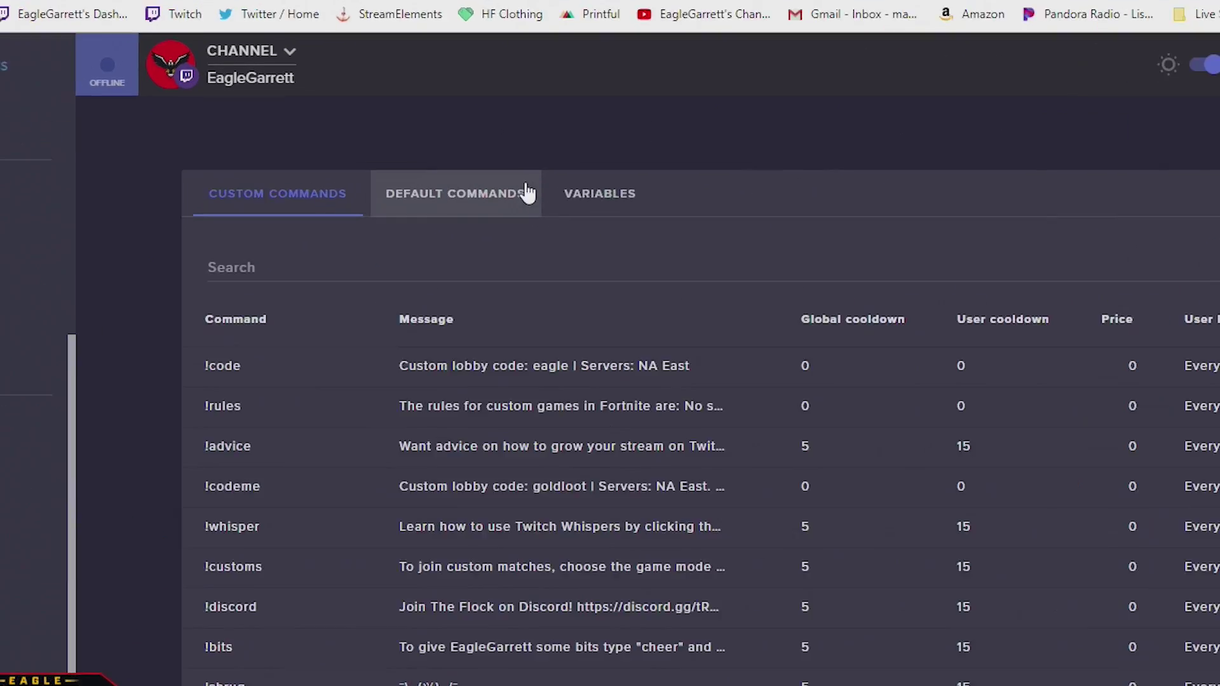
{"action": "left_click", "coordinate": [455, 189]}
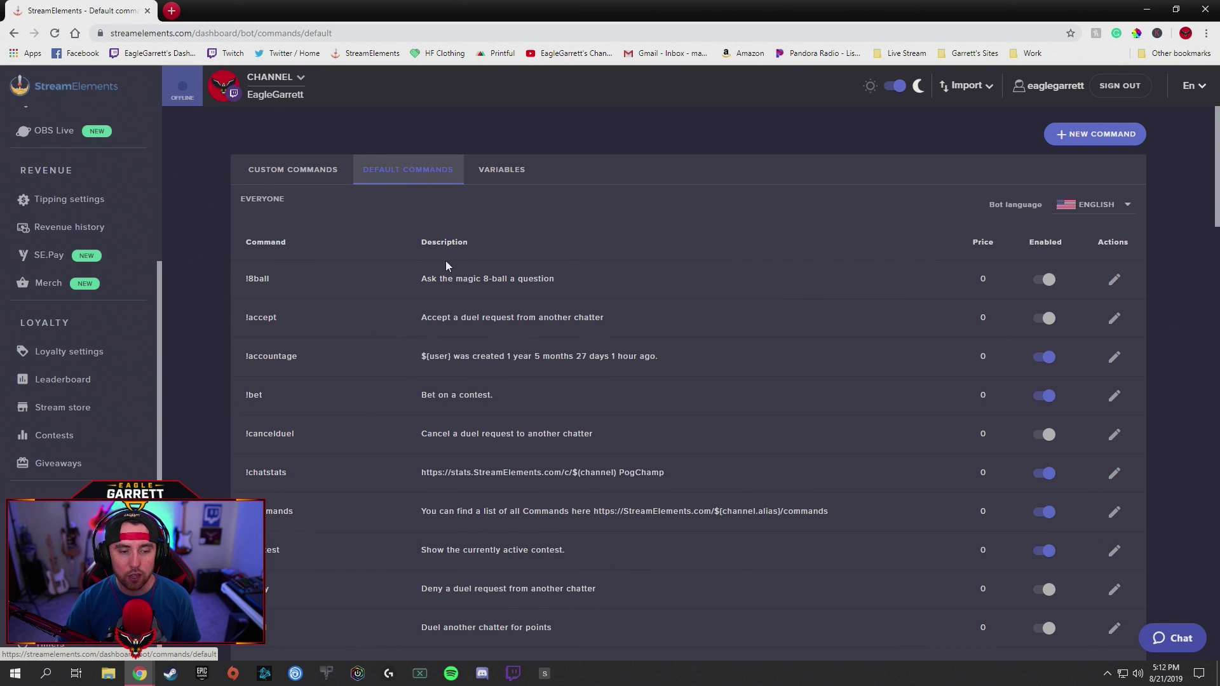
{"action": "scroll", "coordinate": [424, 270], "scroll_direction": "down", "scroll_amount": 4}
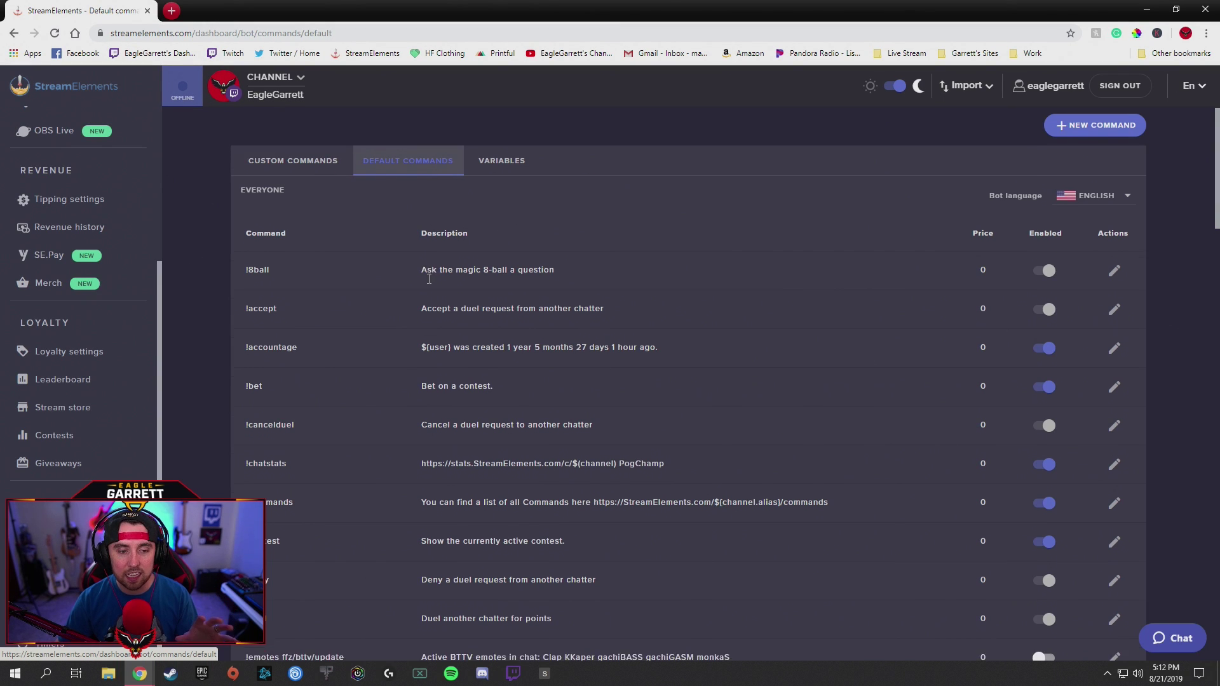
{"action": "scroll", "coordinate": [421, 281], "scroll_direction": "up", "scroll_amount": 3}
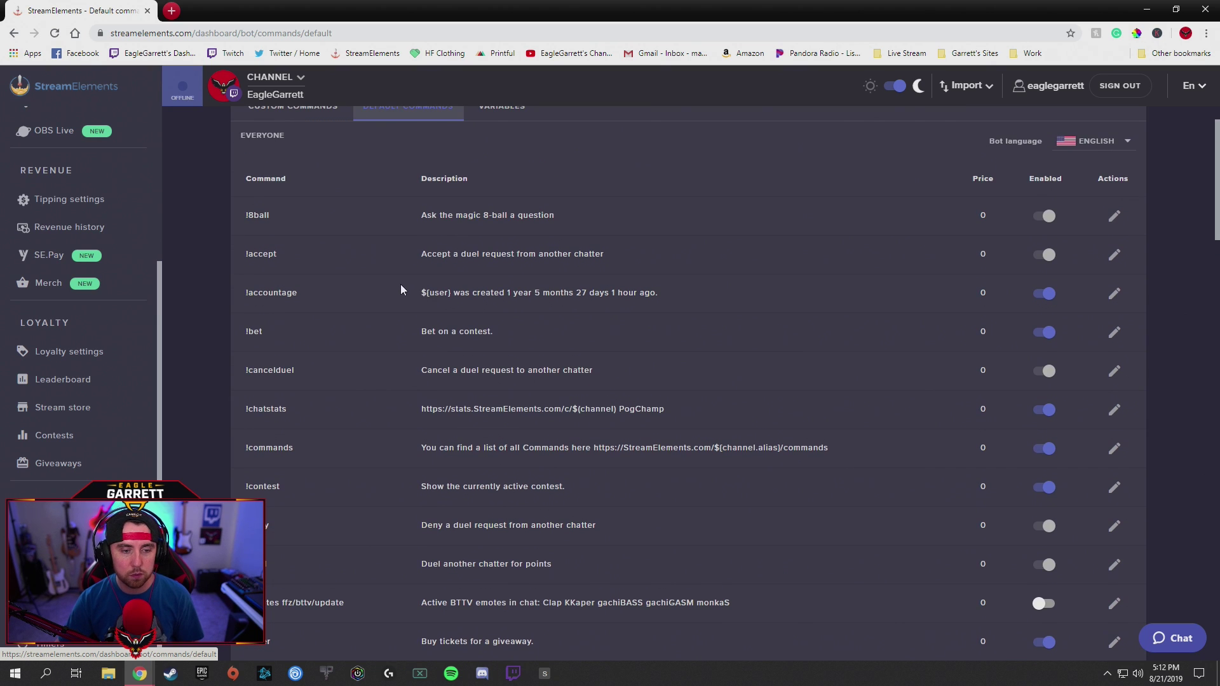
{"action": "scroll", "coordinate": [329, 391], "scroll_direction": "down", "scroll_amount": 3}
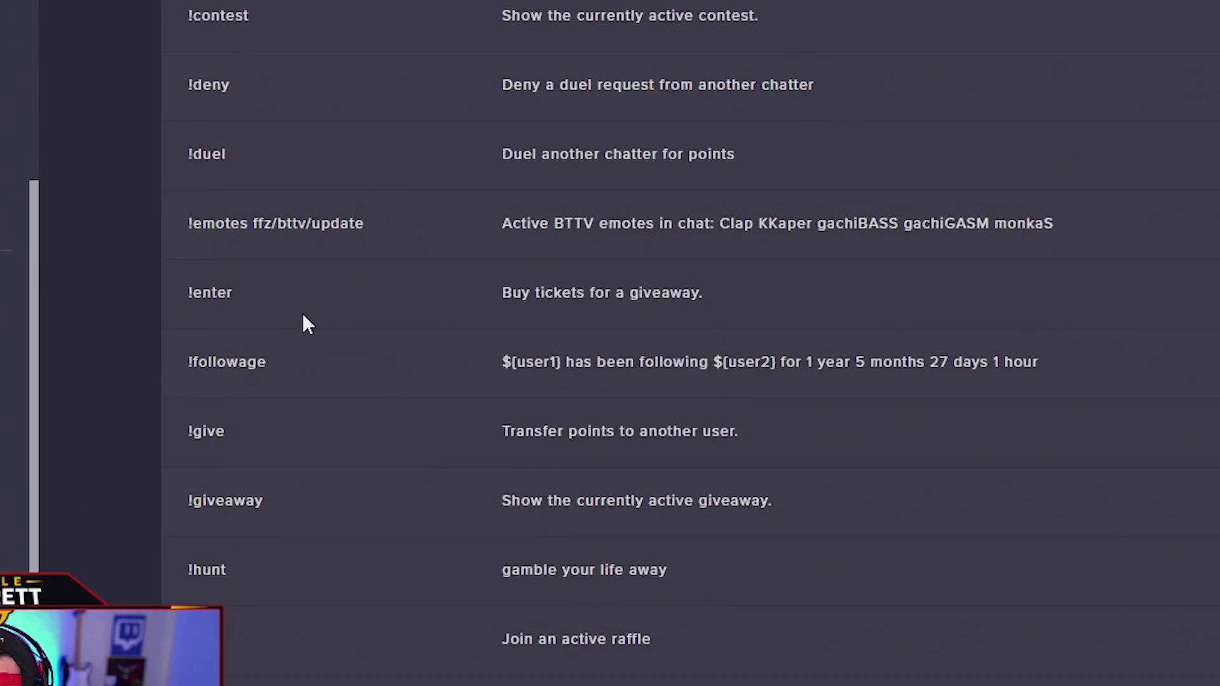
{"action": "double_click", "coordinate": [128, 361]}
{"action": "left_click", "coordinate": [382, 361]}
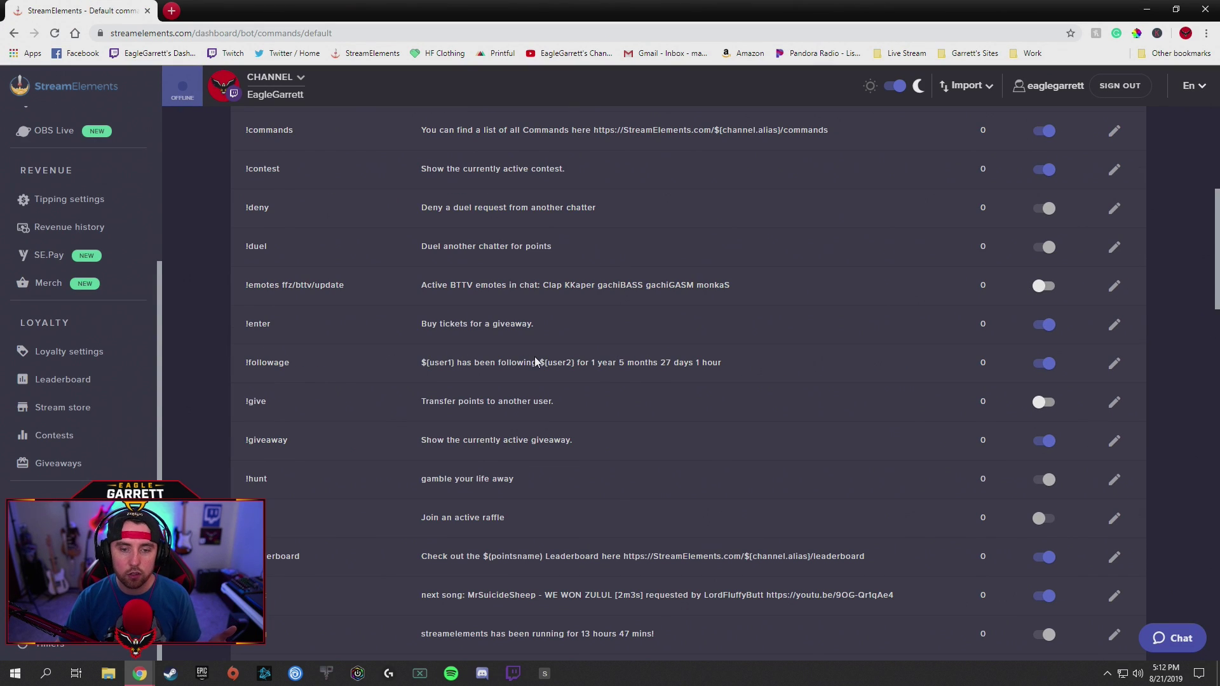
{"action": "scroll", "coordinate": [531, 361], "scroll_direction": "down", "scroll_amount": 5}
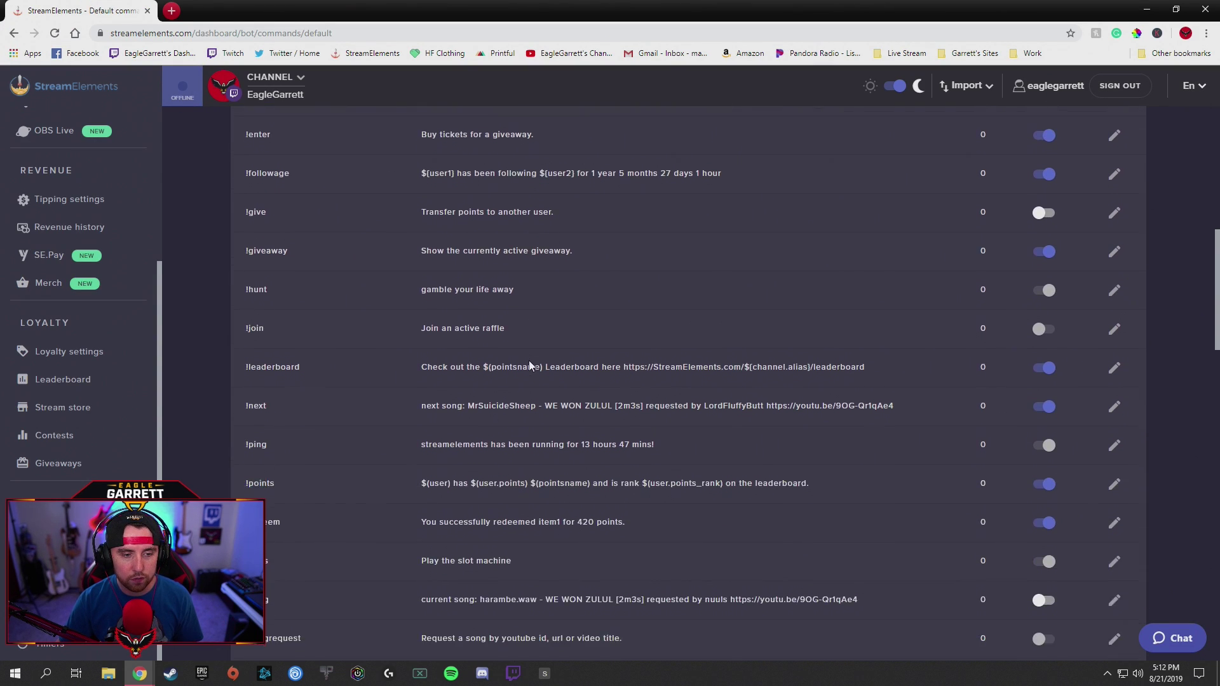
{"action": "scroll", "coordinate": [529, 363], "scroll_direction": "down", "scroll_amount": 5}
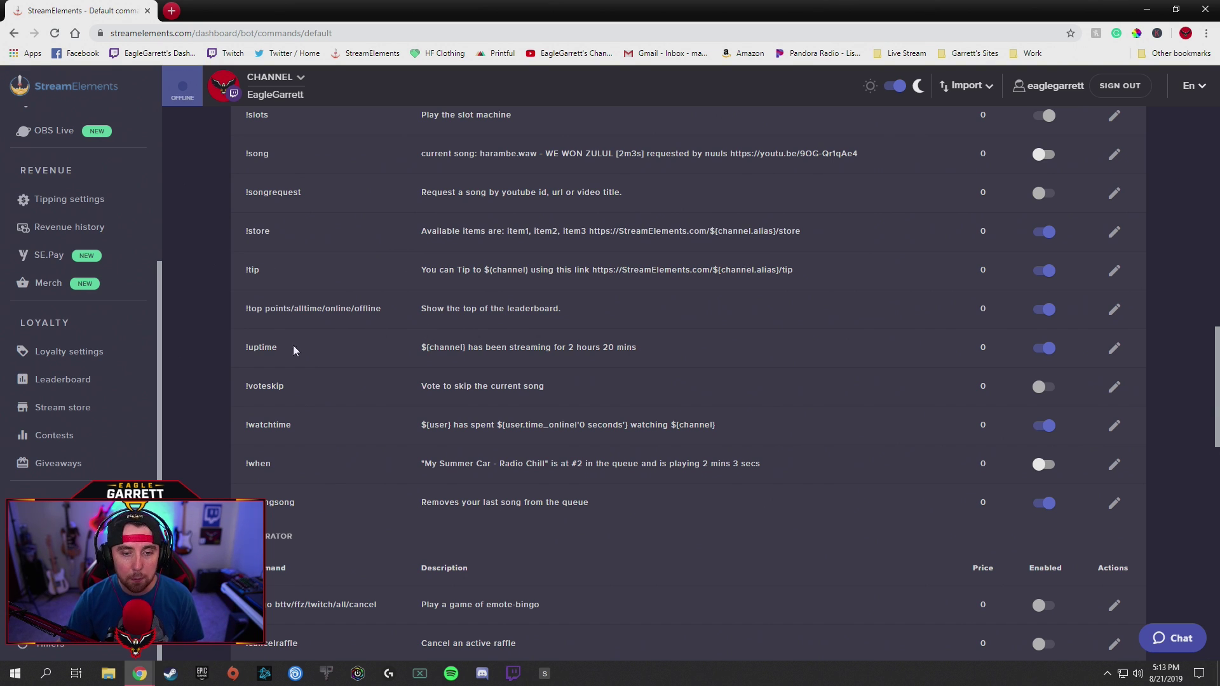
{"action": "scroll", "coordinate": [672, 326], "scroll_direction": "down", "scroll_amount": 4}
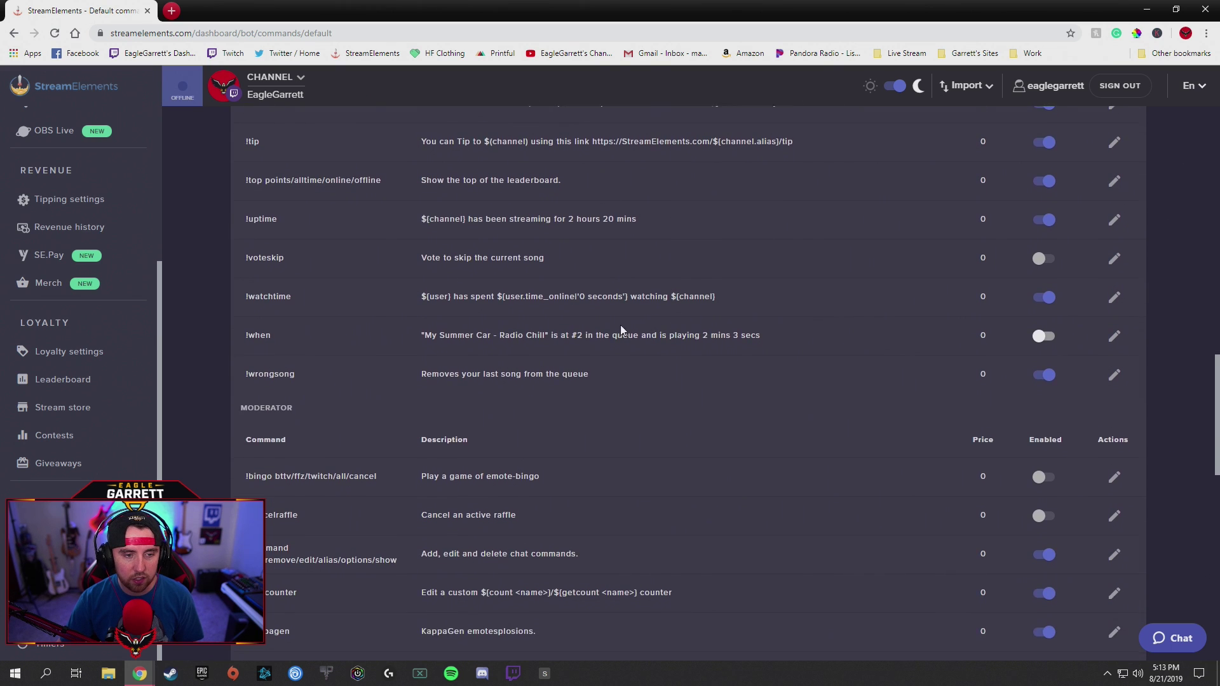
{"action": "scroll", "coordinate": [526, 379], "scroll_direction": "down", "scroll_amount": 1}
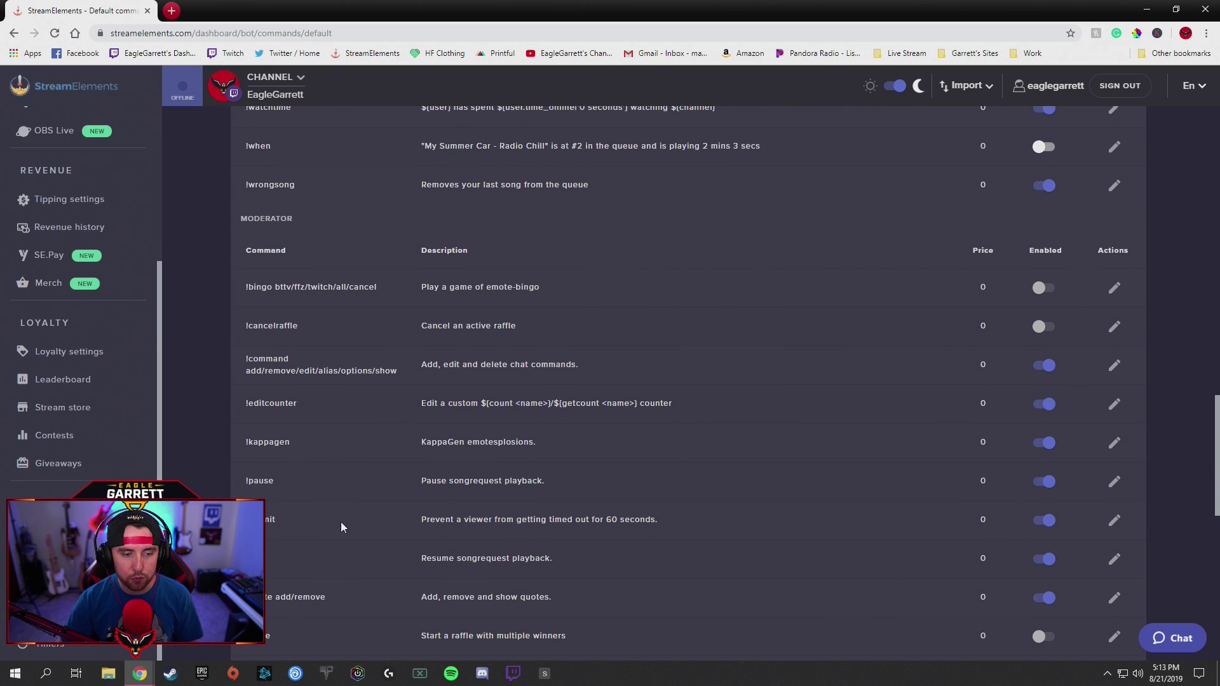
{"action": "scroll", "coordinate": [356, 487], "scroll_direction": "down", "scroll_amount": 2}
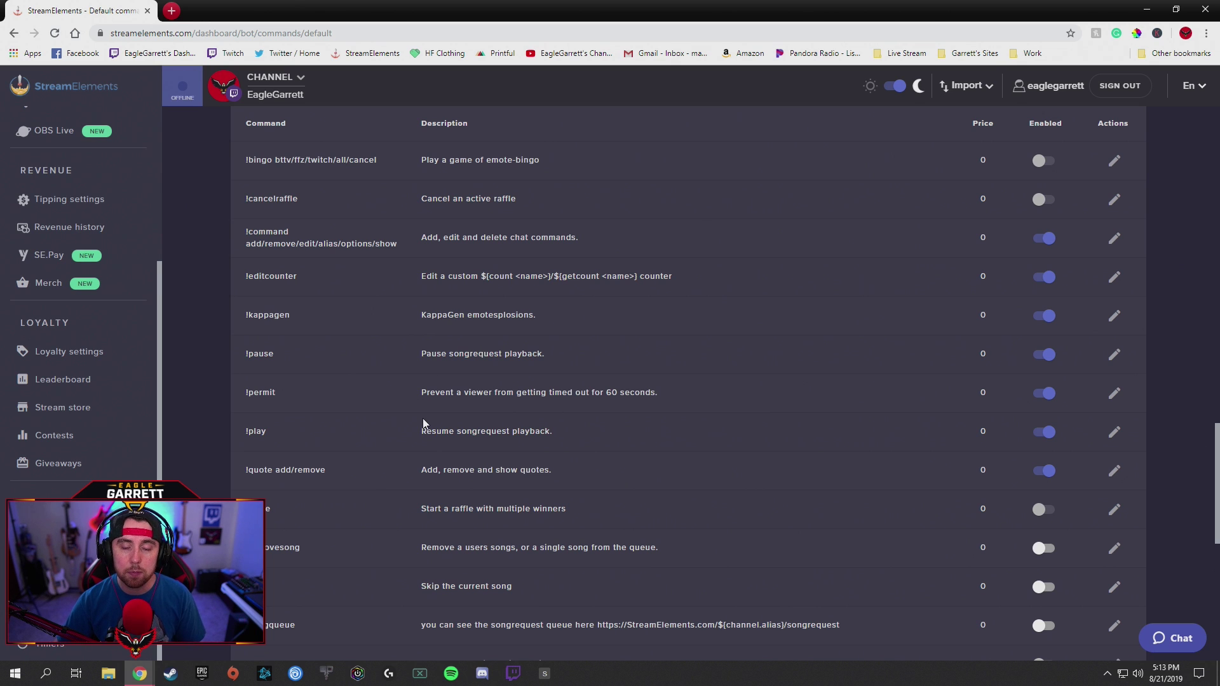
{"action": "scroll", "coordinate": [483, 380], "scroll_direction": "up", "scroll_amount": 15}
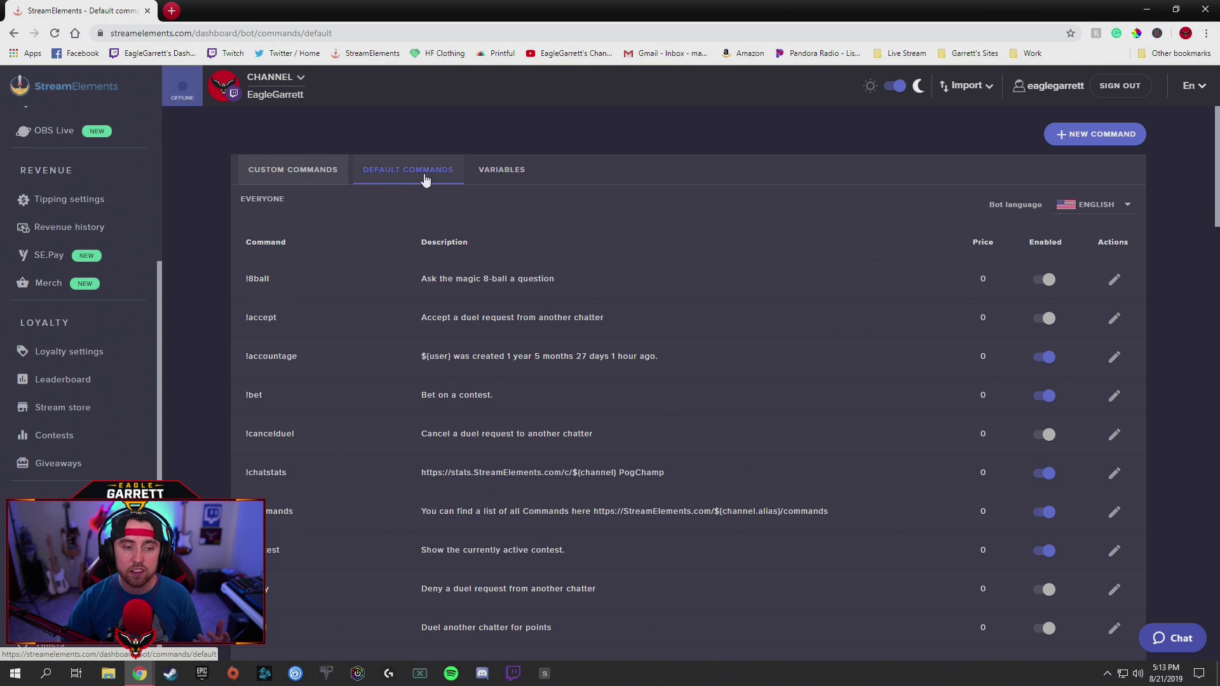
{"action": "scroll", "coordinate": [455, 368], "scroll_direction": "down", "scroll_amount": 6}
{"action": "scroll", "coordinate": [466, 195], "scroll_direction": "up", "scroll_amount": 6}
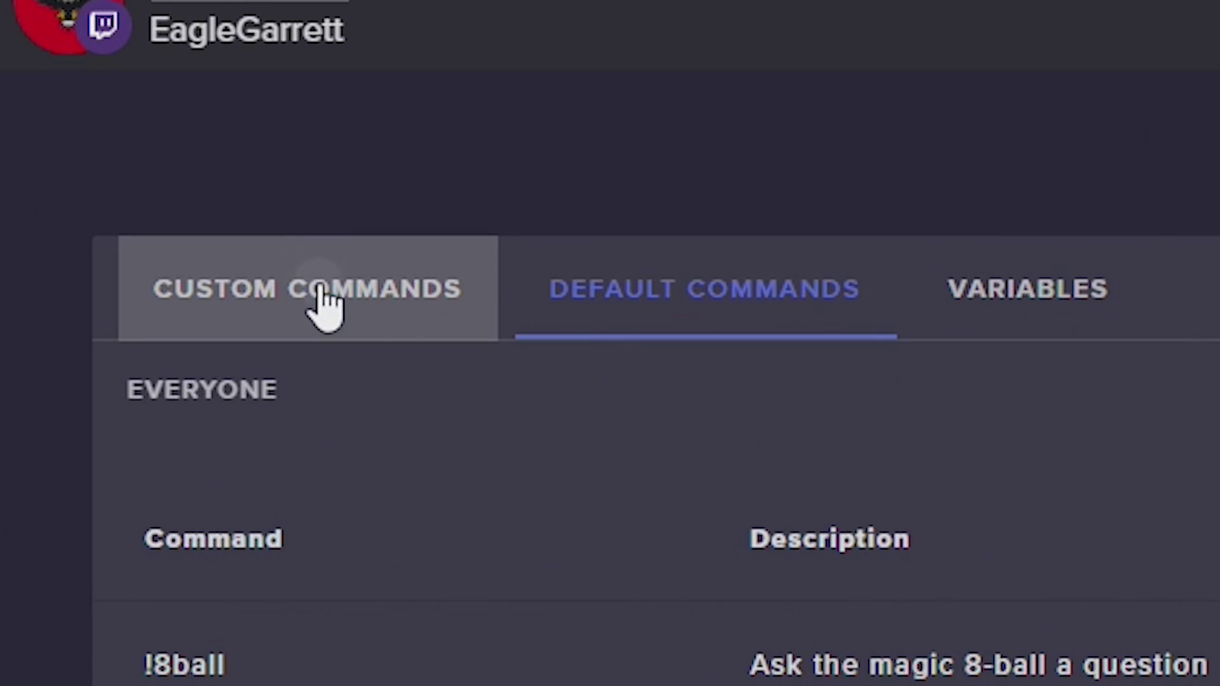
{"action": "left_click", "coordinate": [298, 174]}
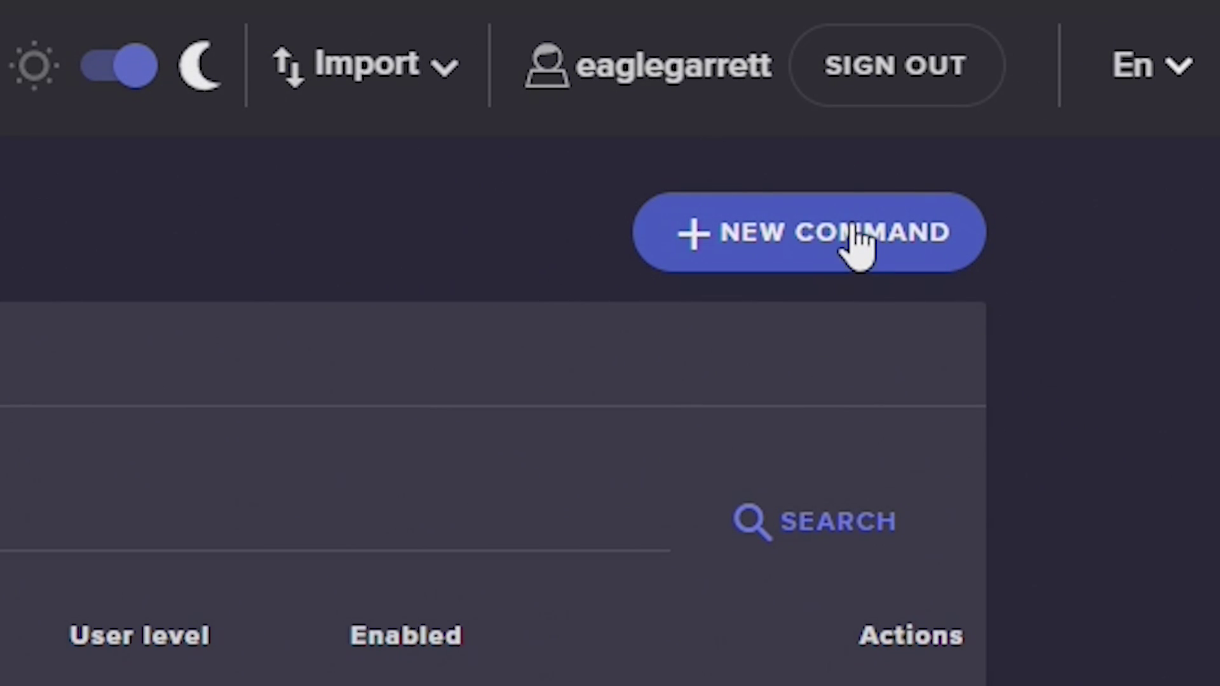
Step: Start a new custom command and browse the template list without choosing one
{"action": "left_click", "coordinate": [839, 257]}
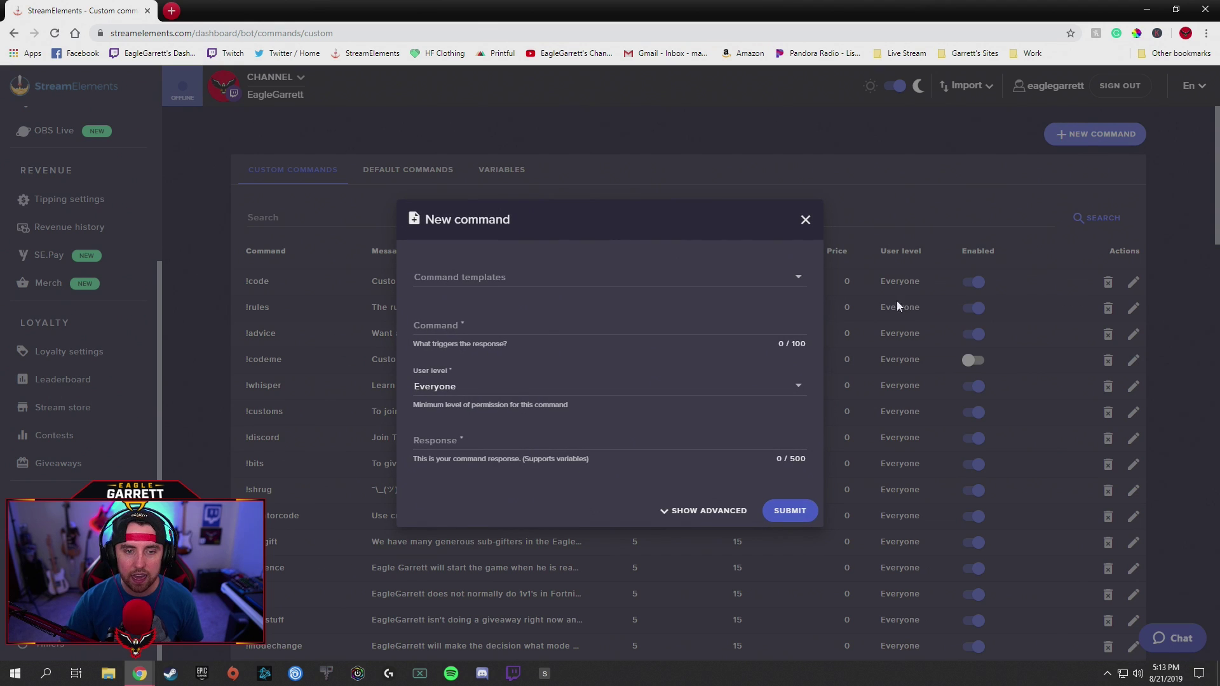
{"action": "left_click", "coordinate": [485, 277]}
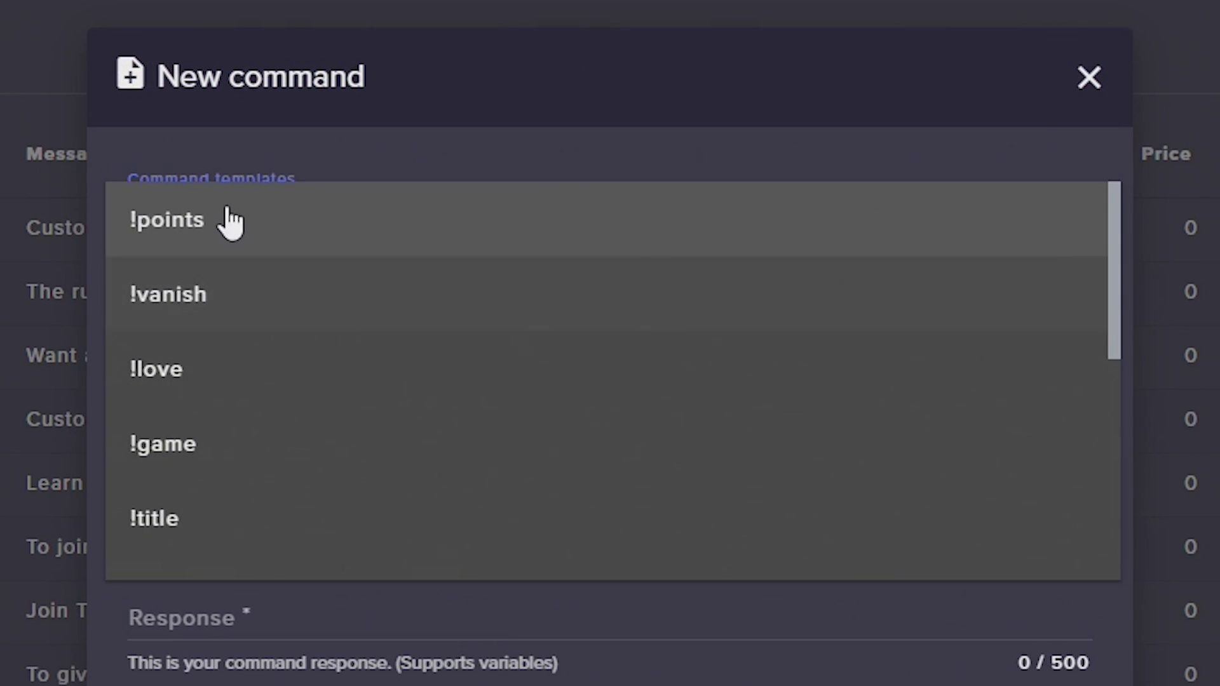
{"action": "scroll", "coordinate": [237, 302], "scroll_direction": "down", "scroll_amount": 2}
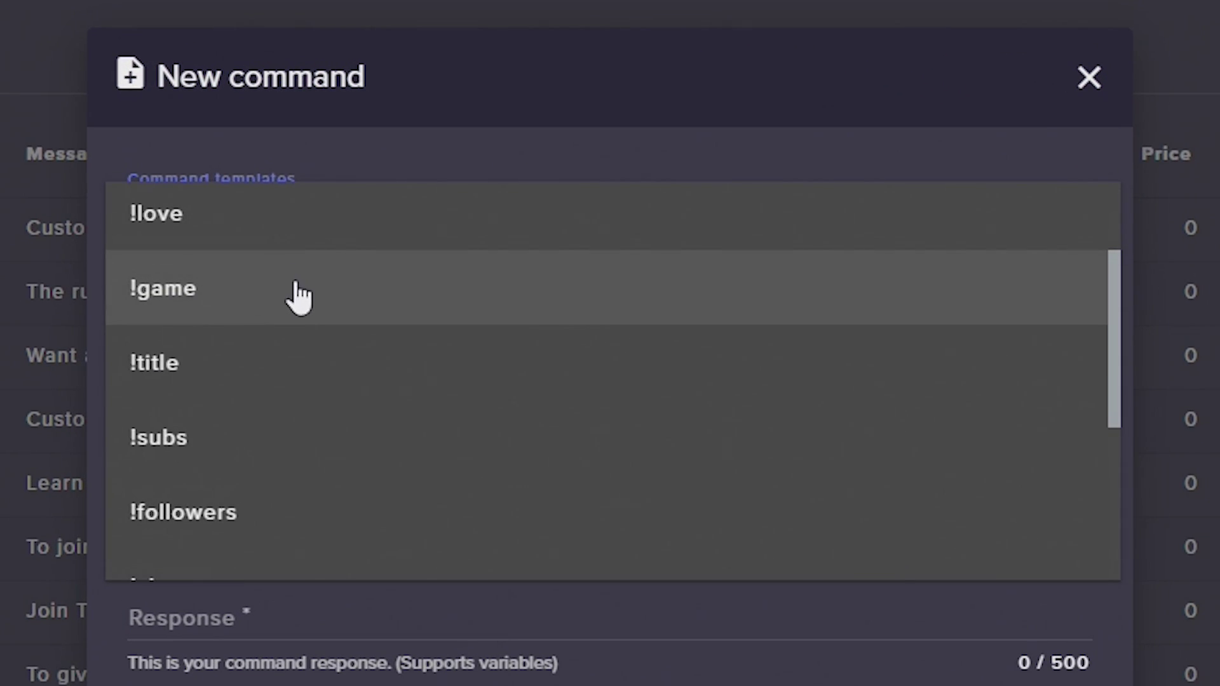
{"action": "scroll", "coordinate": [368, 343], "scroll_direction": "down", "scroll_amount": 2}
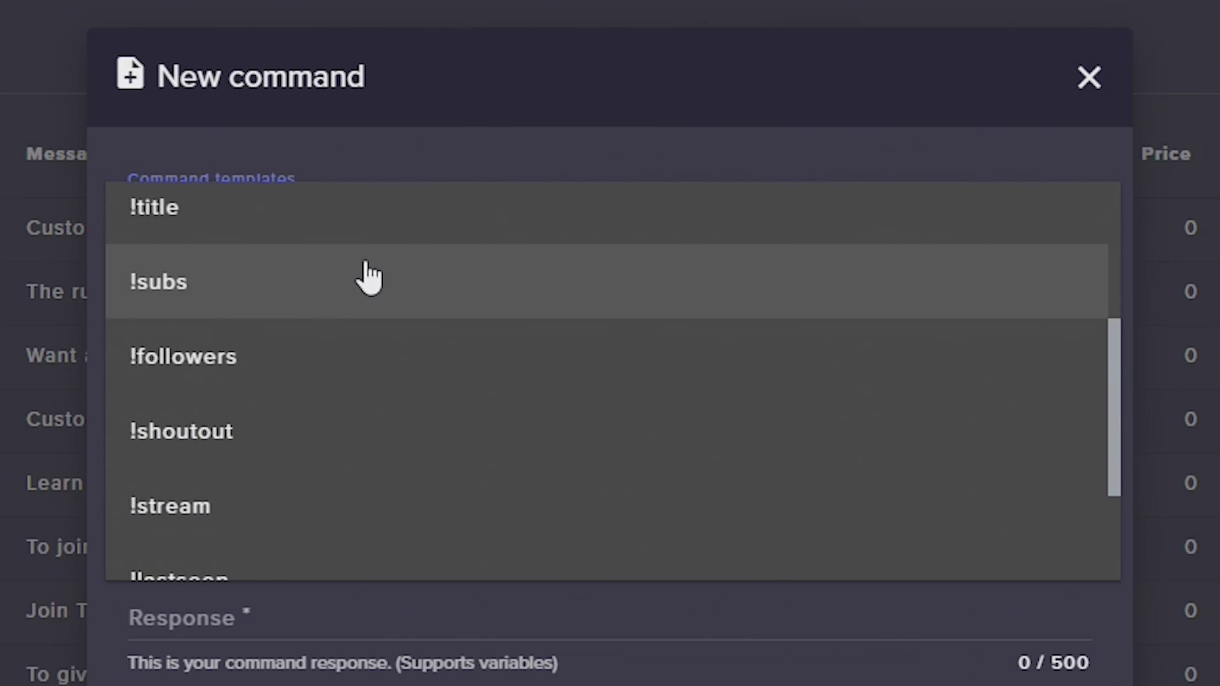
{"action": "scroll", "coordinate": [274, 483], "scroll_direction": "down", "scroll_amount": 2}
{"action": "scroll", "coordinate": [274, 483], "scroll_direction": "down", "scroll_amount": 1}
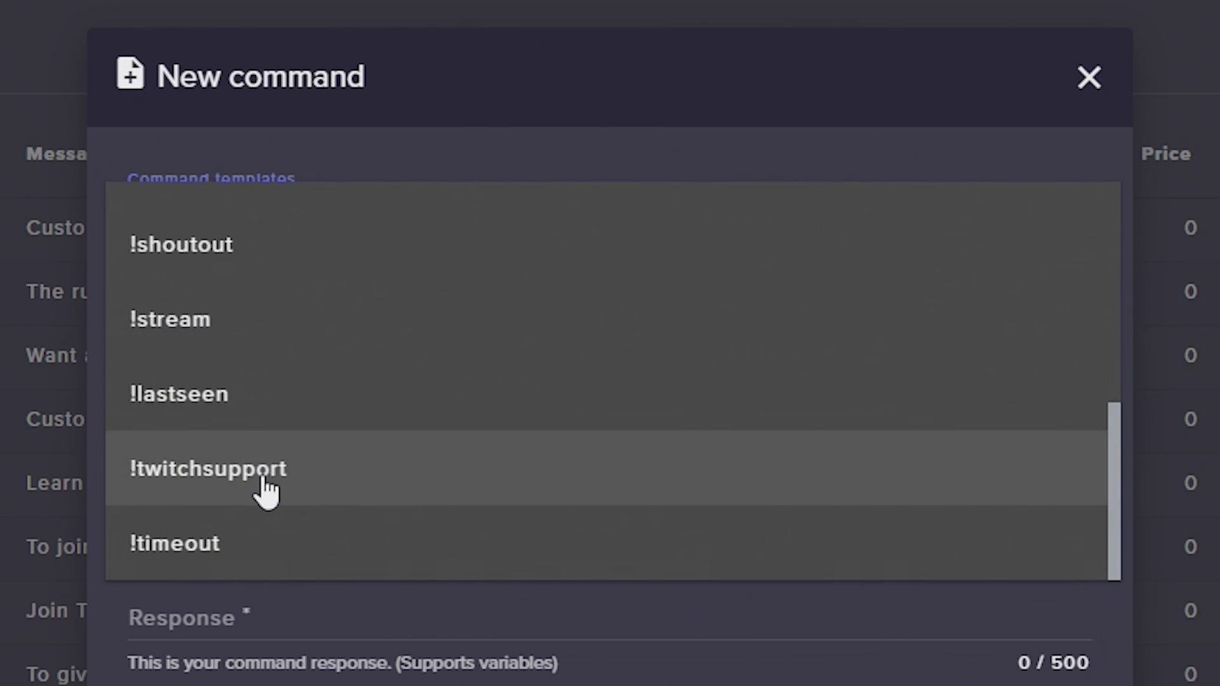
{"action": "scroll", "coordinate": [265, 493], "scroll_direction": "up", "scroll_amount": 4}
{"action": "left_click", "coordinate": [629, 80]}
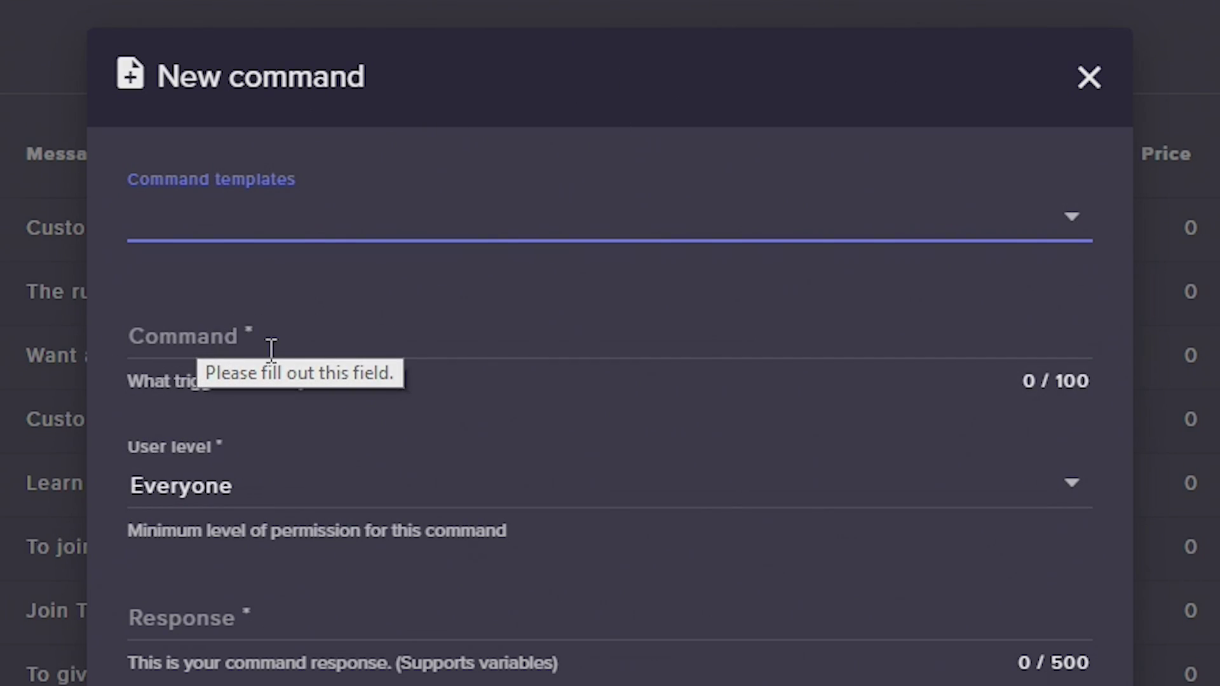
Step: Name the command 'test' and keep its user level at Everyone
{"action": "left_click", "coordinate": [230, 340]}
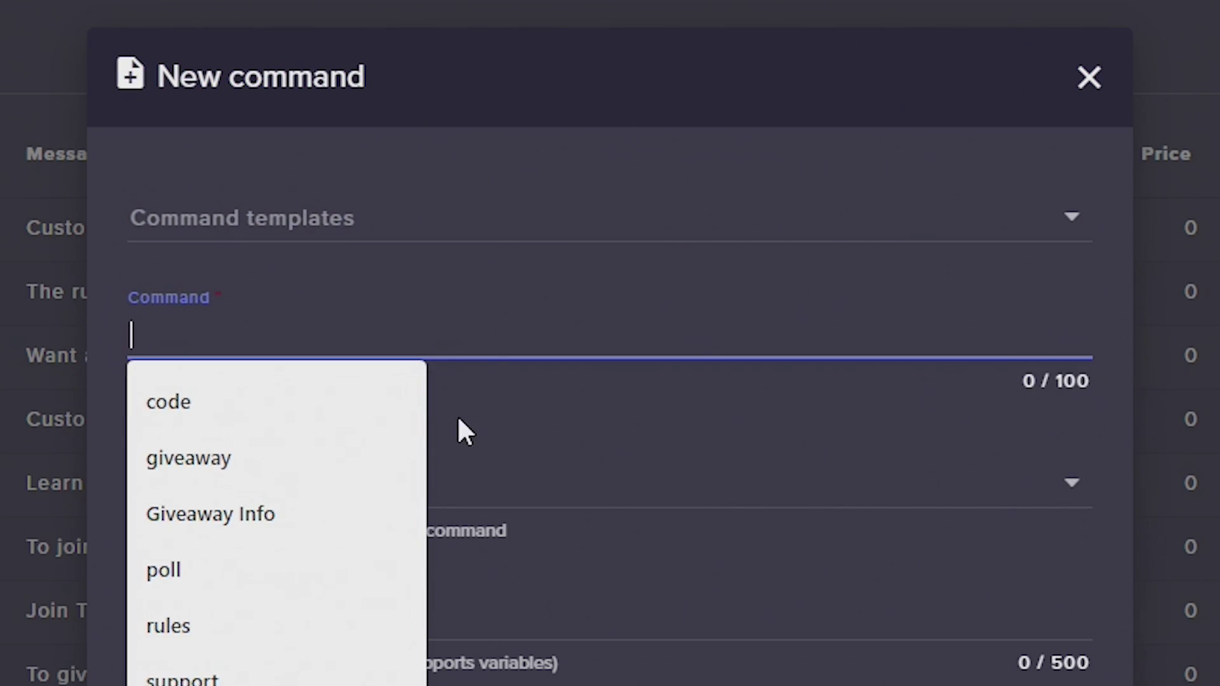
{"action": "left_click", "coordinate": [498, 393]}
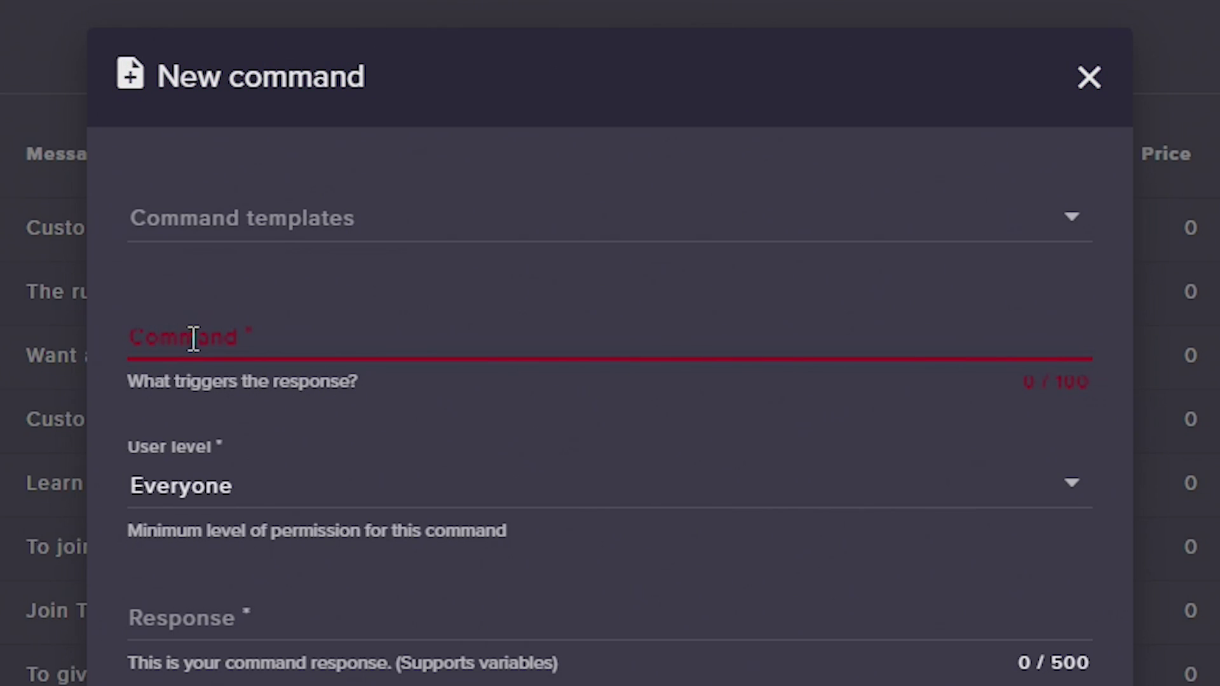
{"action": "left_click", "coordinate": [193, 339]}
{"action": "type", "text": "test"}
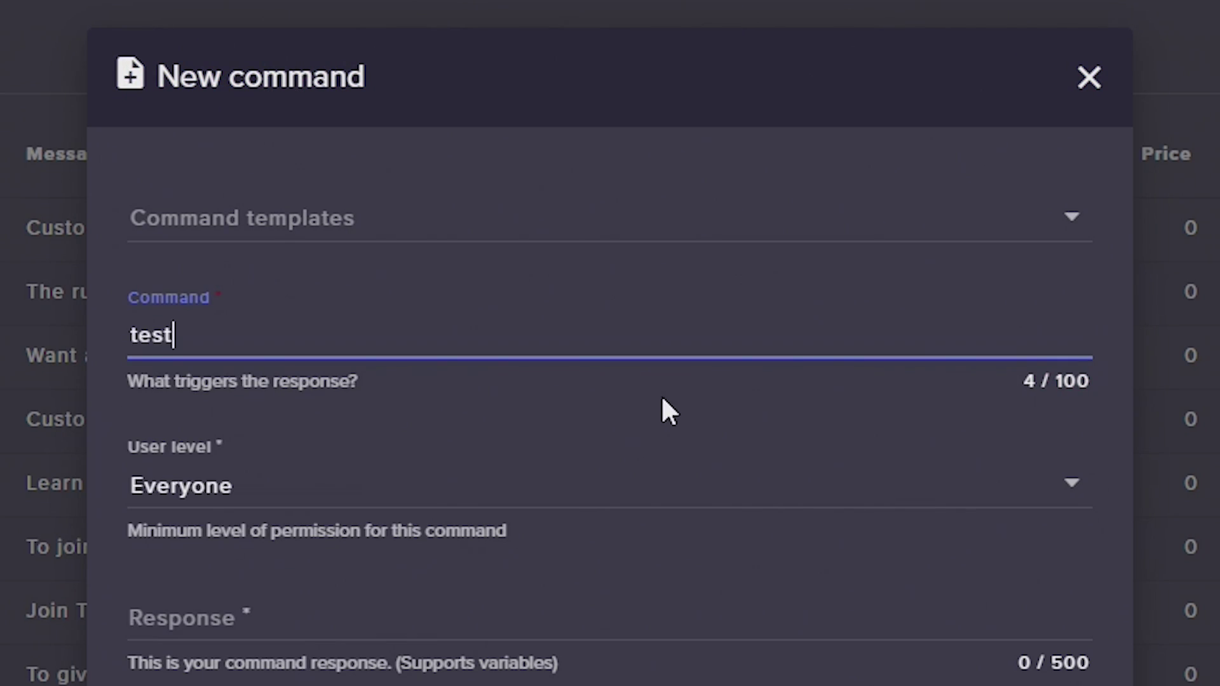
{"action": "left_click", "coordinate": [568, 431]}
{"action": "scroll", "coordinate": [409, 441], "scroll_direction": "down", "scroll_amount": 3}
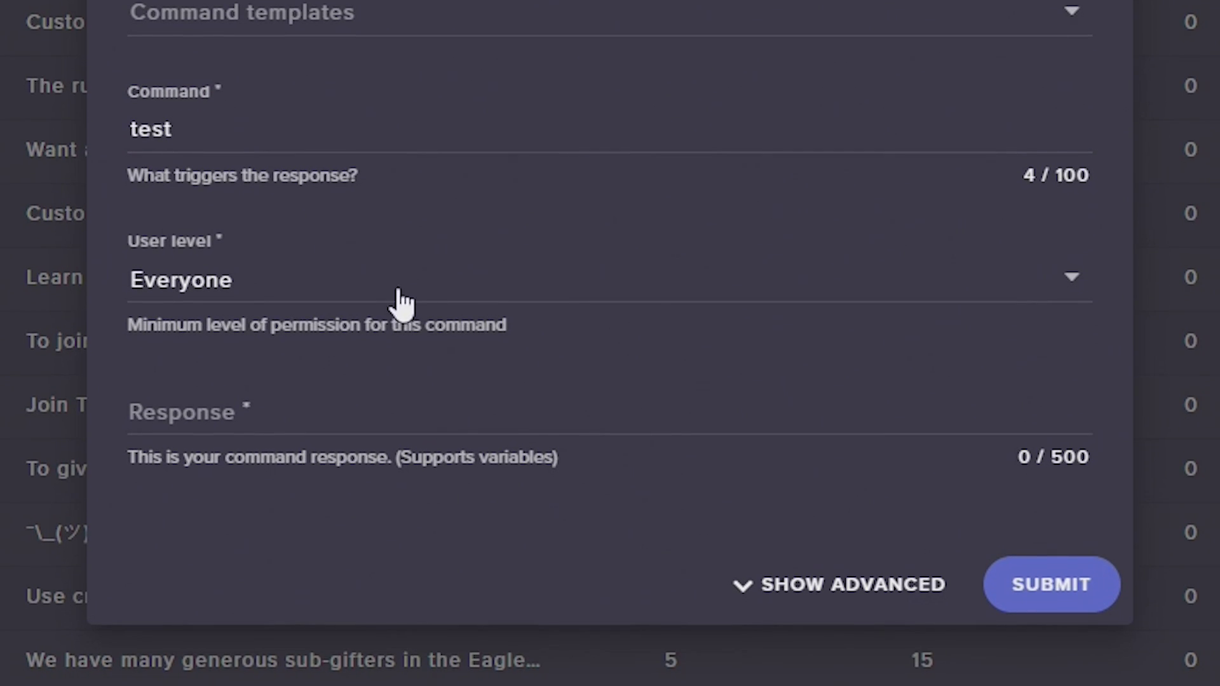
{"action": "left_click", "coordinate": [186, 291]}
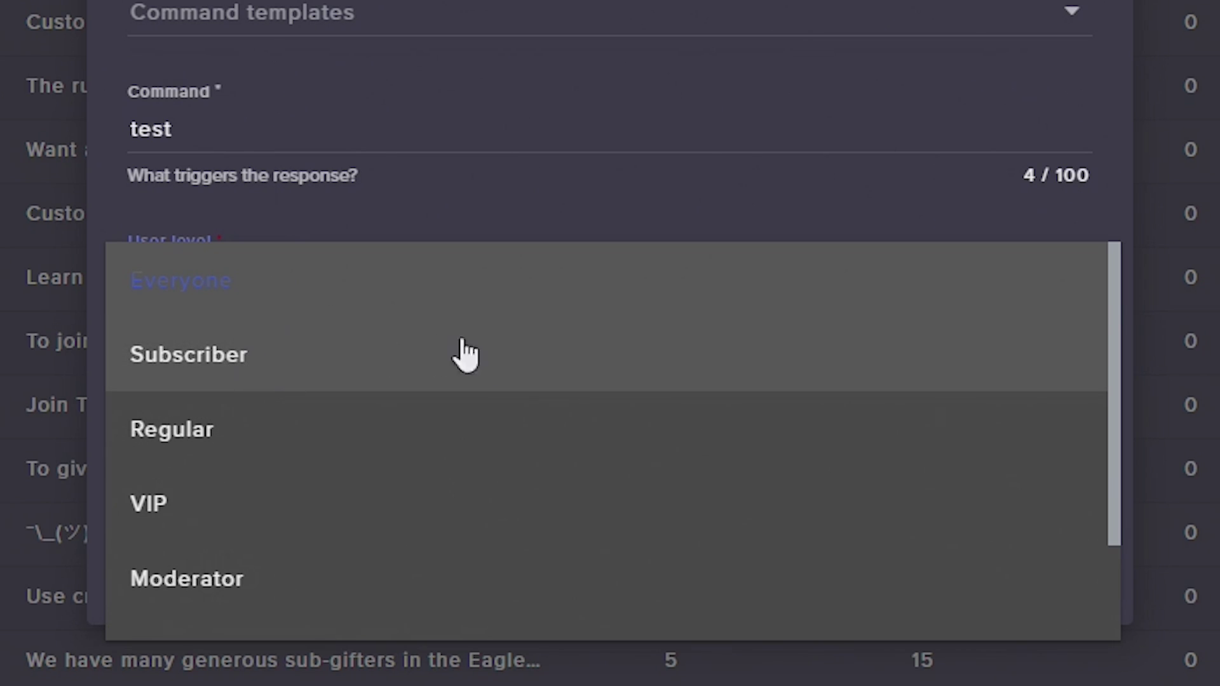
{"action": "scroll", "coordinate": [431, 394], "scroll_direction": "down", "scroll_amount": 2}
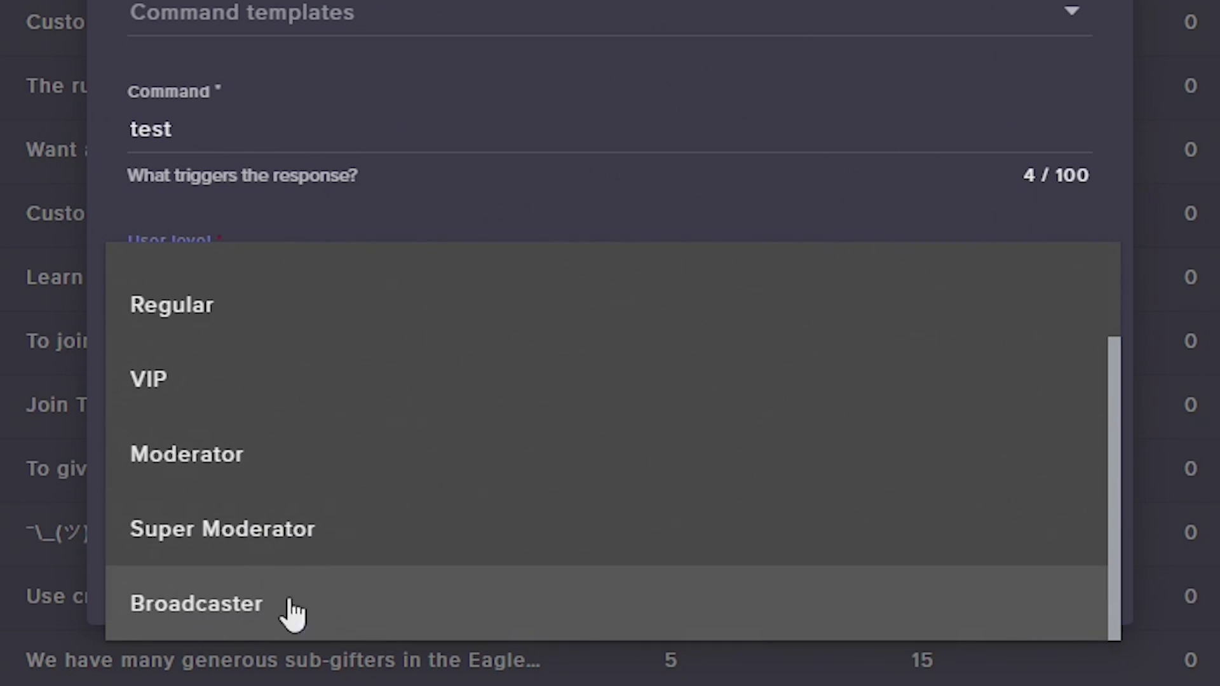
{"action": "scroll", "coordinate": [443, 506], "scroll_direction": "up", "scroll_amount": 1}
{"action": "scroll", "coordinate": [445, 502], "scroll_direction": "up", "scroll_amount": 2}
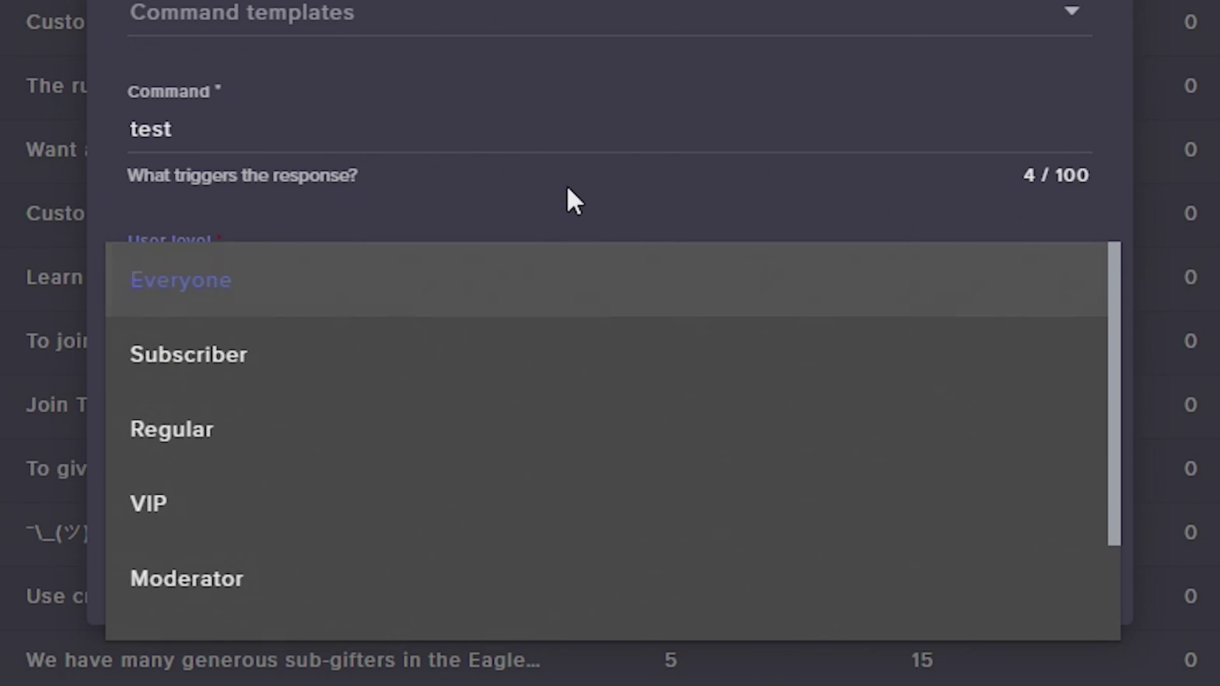
{"action": "left_click", "coordinate": [567, 190]}
Step: Enter the response 'This test is successful!', correcting the typo
{"action": "left_click", "coordinate": [305, 399]}
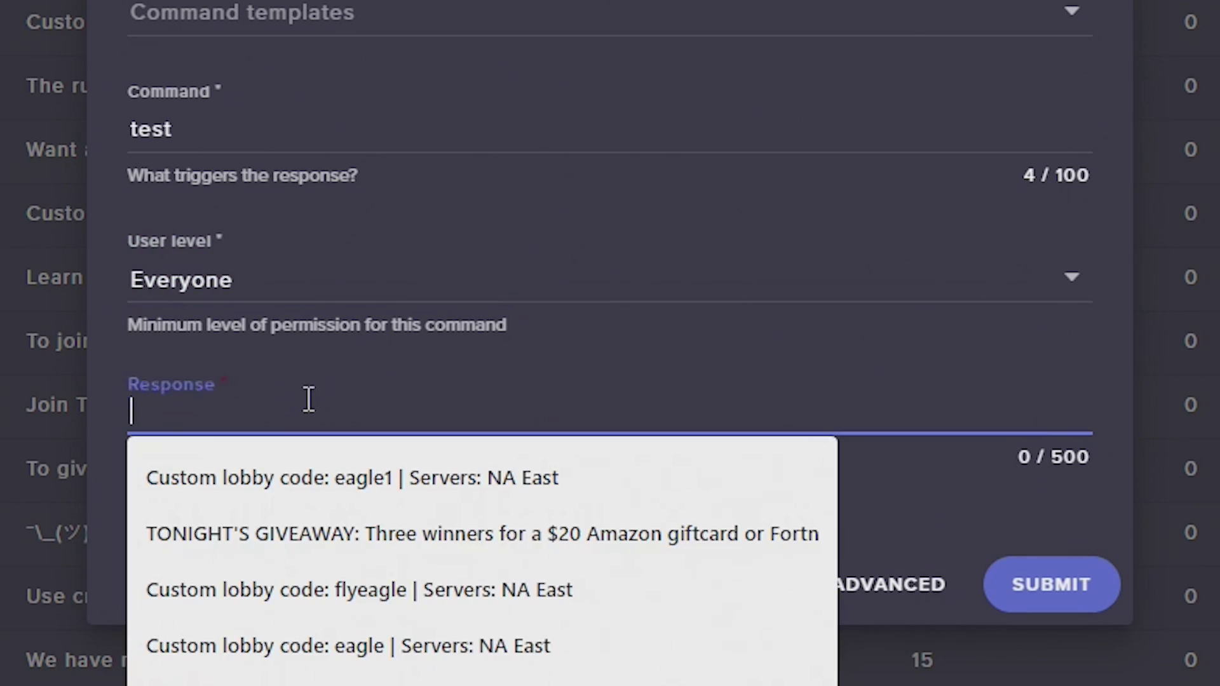
{"action": "type", "text": "his tesat"}
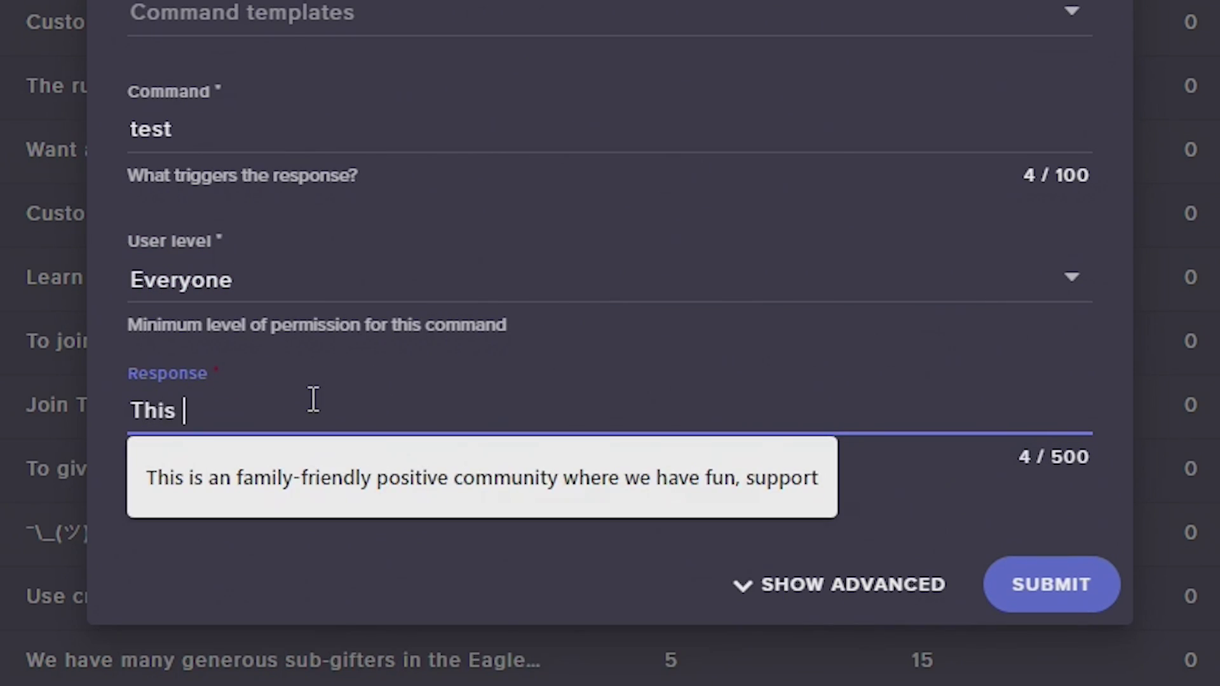
{"action": "key", "text": "BackSpace"}
{"action": "key", "text": "BackSpace"}
{"action": "type", "text": "test"}
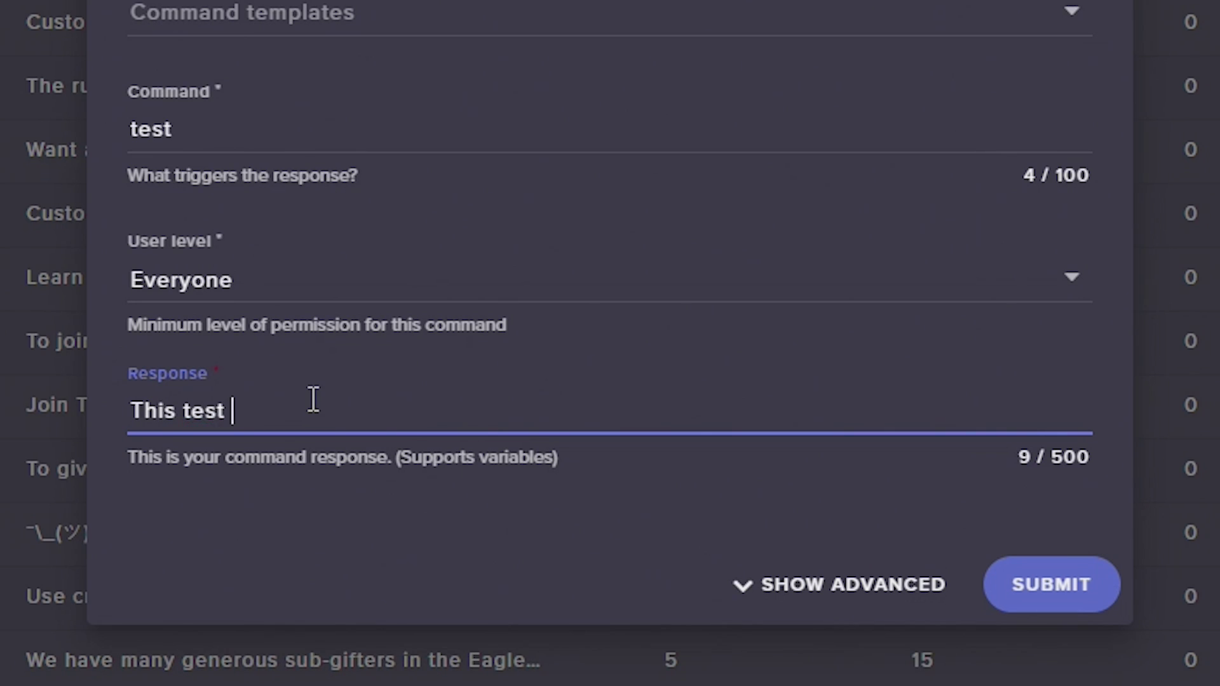
{"action": "type", "text": " is successful"}
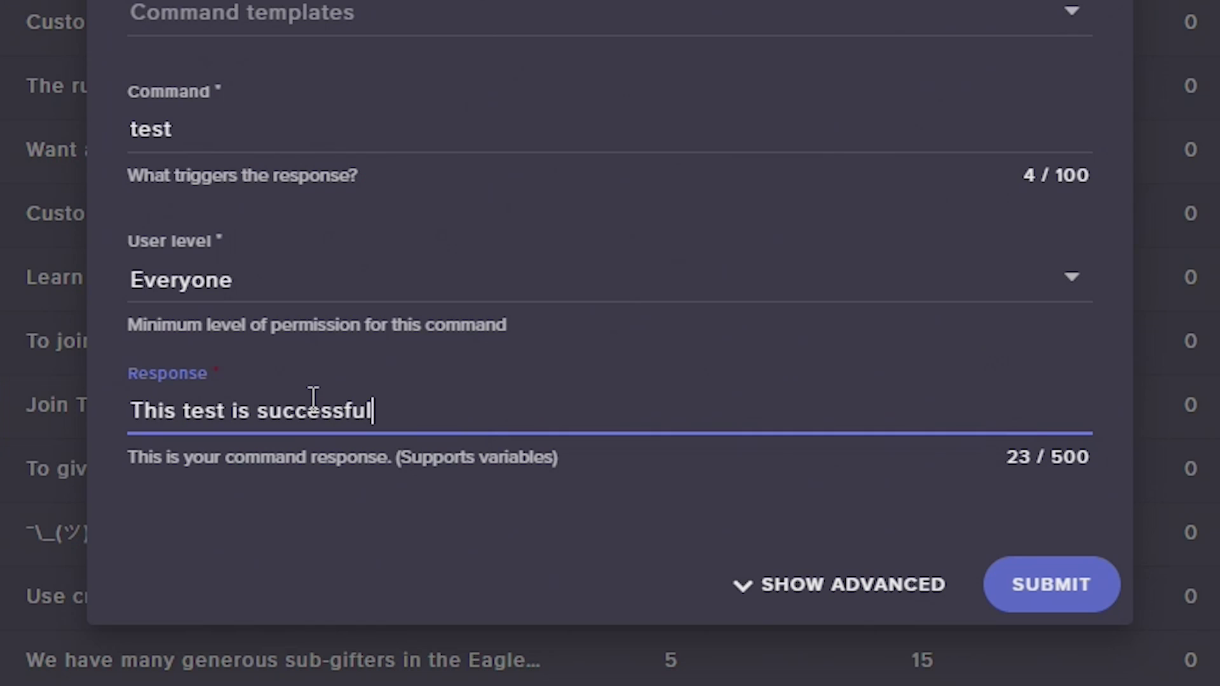
{"action": "type", "text": "!"}
Step: Submit the !test command and check its new row in the commands table
{"action": "left_click", "coordinate": [1093, 598]}
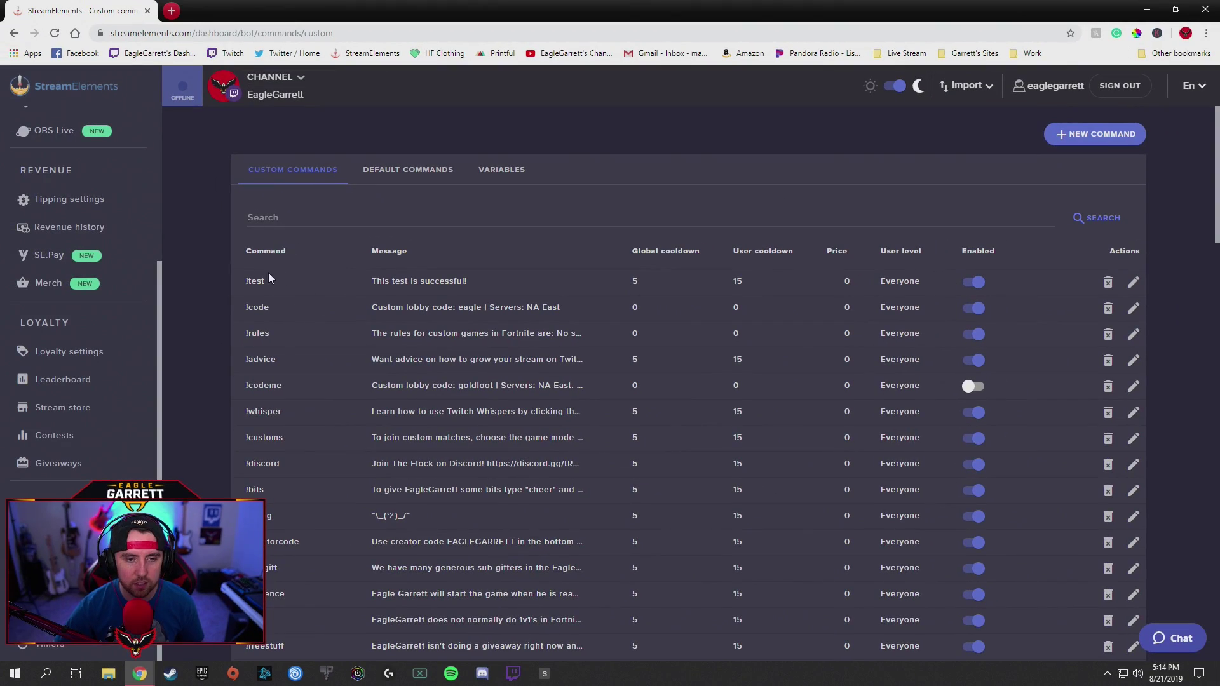
{"action": "left_click_drag", "start_coordinate": [238, 280], "coordinate": [467, 283]}
{"action": "left_click", "coordinate": [550, 404]}
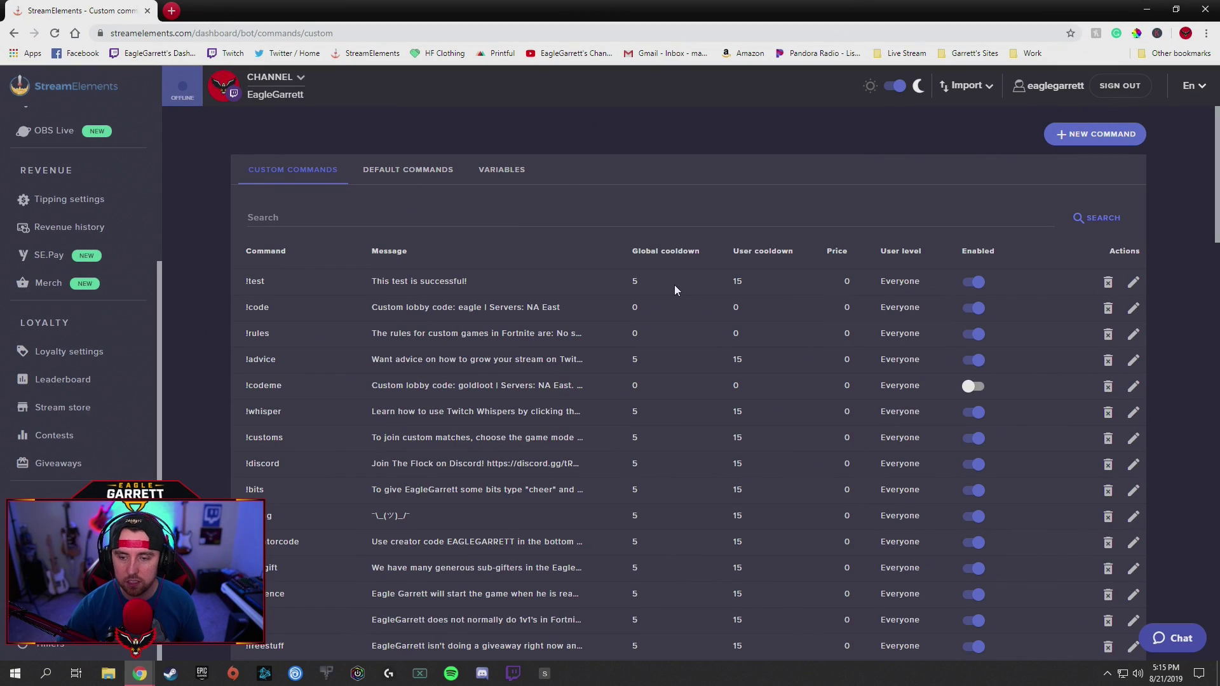
Step: Send !test in the Twitch popout chat
{"action": "mouse_move", "coordinate": [140, 672]}
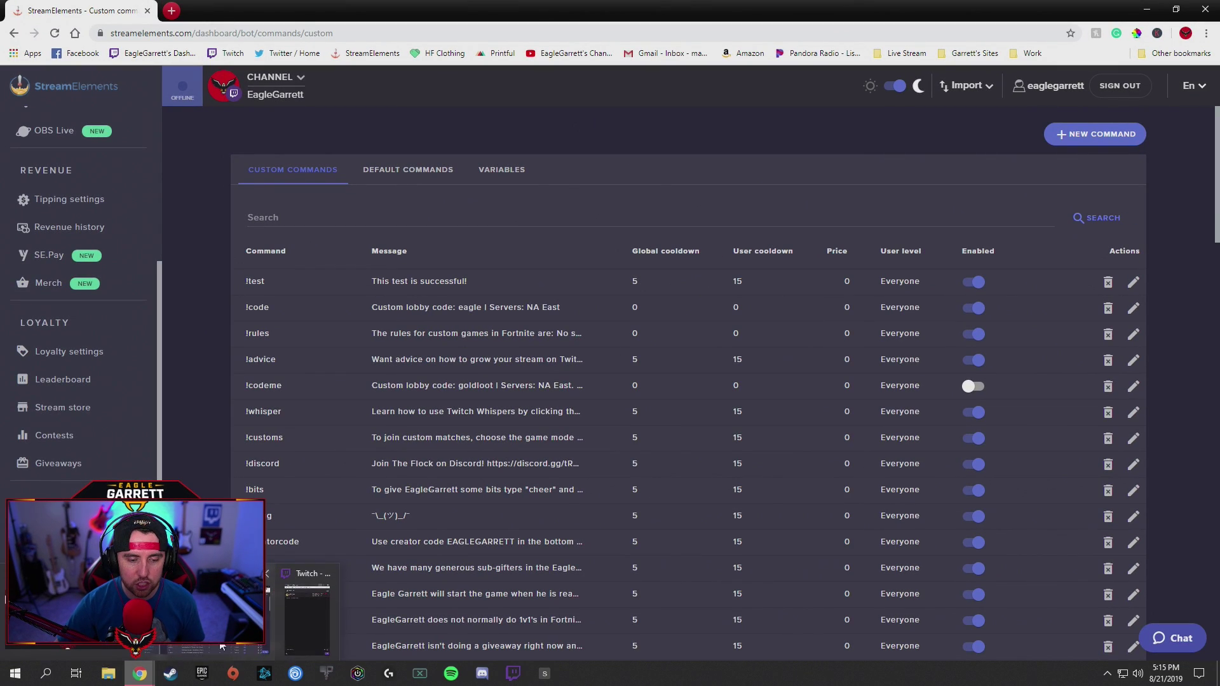
{"action": "left_click", "coordinate": [311, 613]}
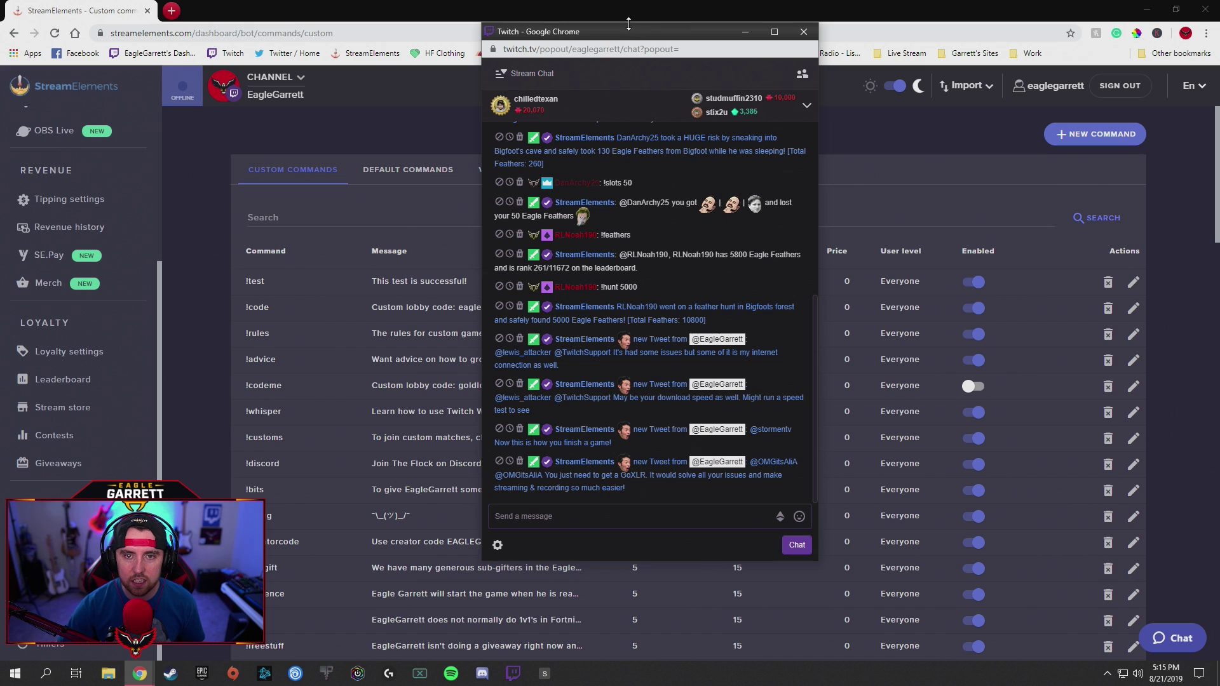
{"action": "left_click_drag", "start_coordinate": [628, 28], "coordinate": [814, 21]}
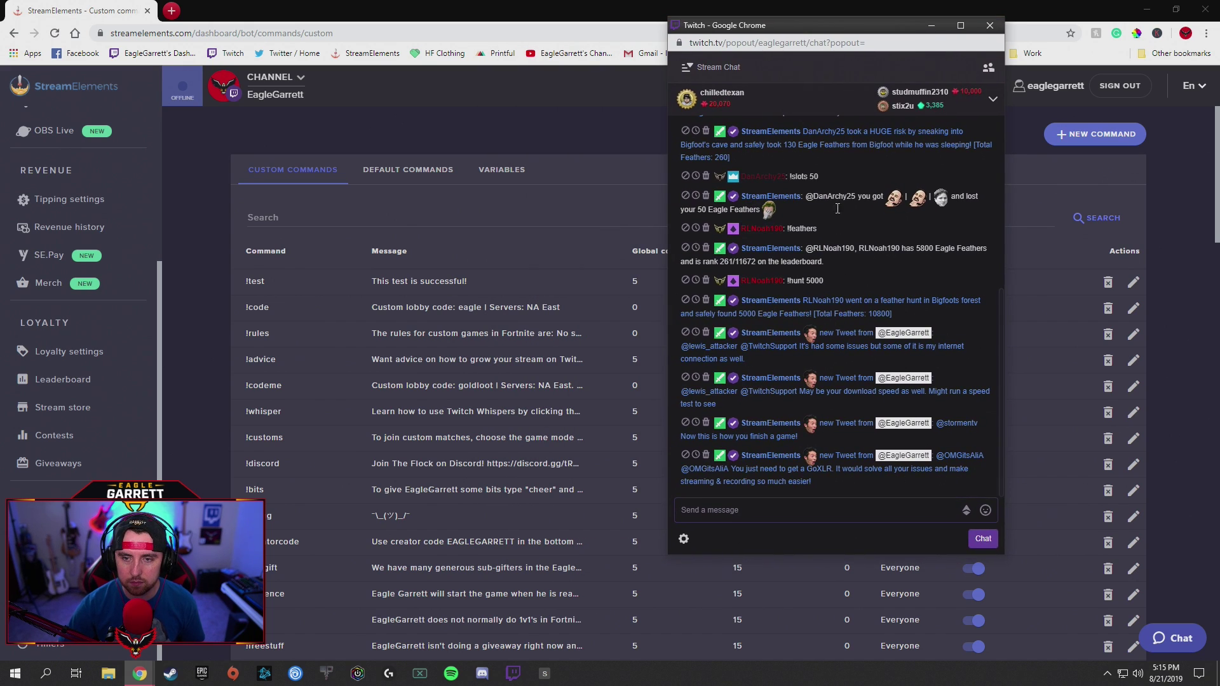
{"action": "left_click", "coordinate": [748, 510]}
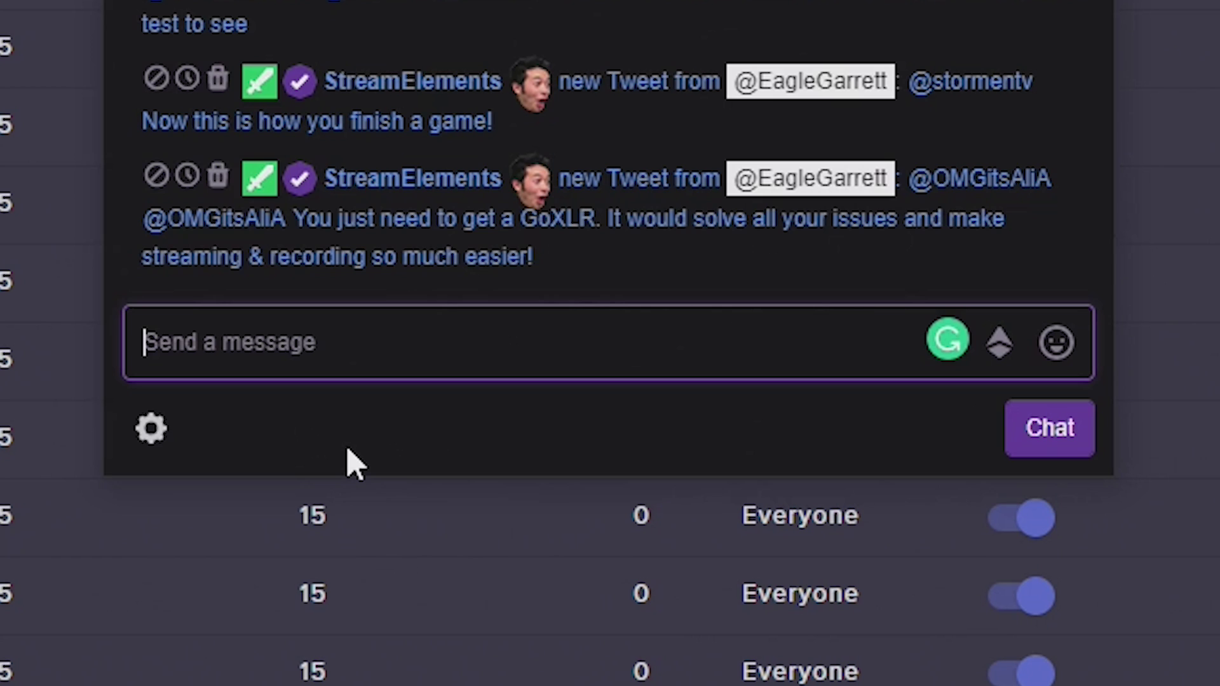
{"action": "type", "text": "!test"}
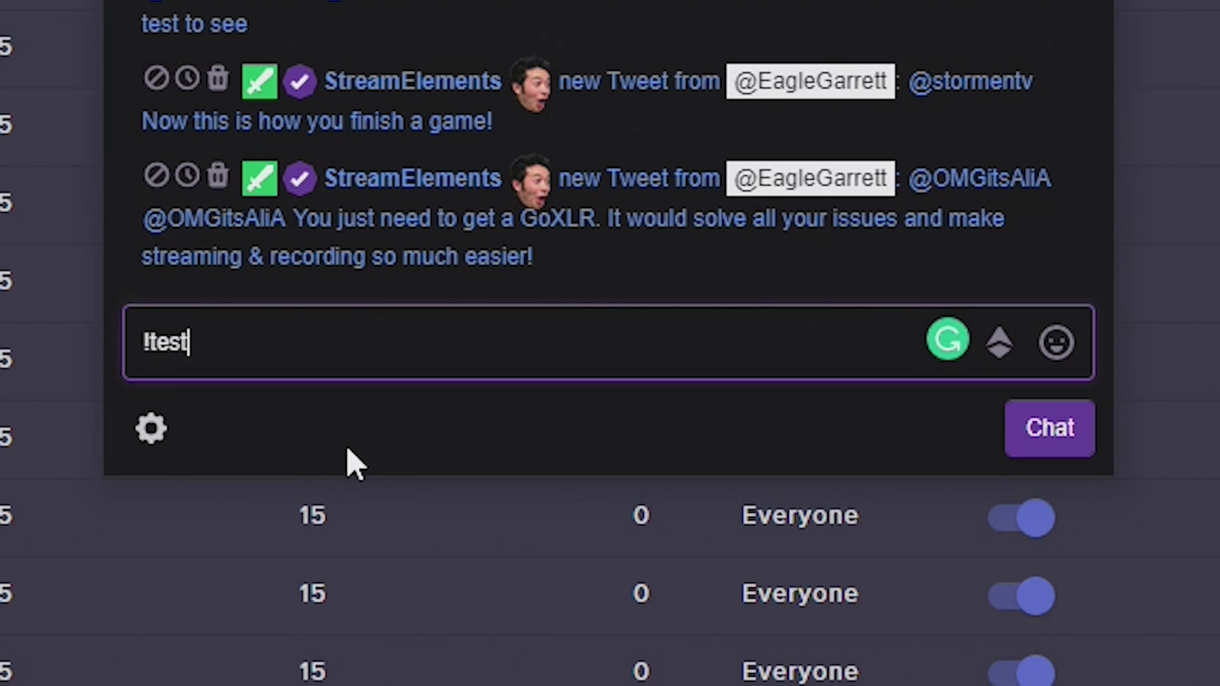
{"action": "key", "text": "Return"}
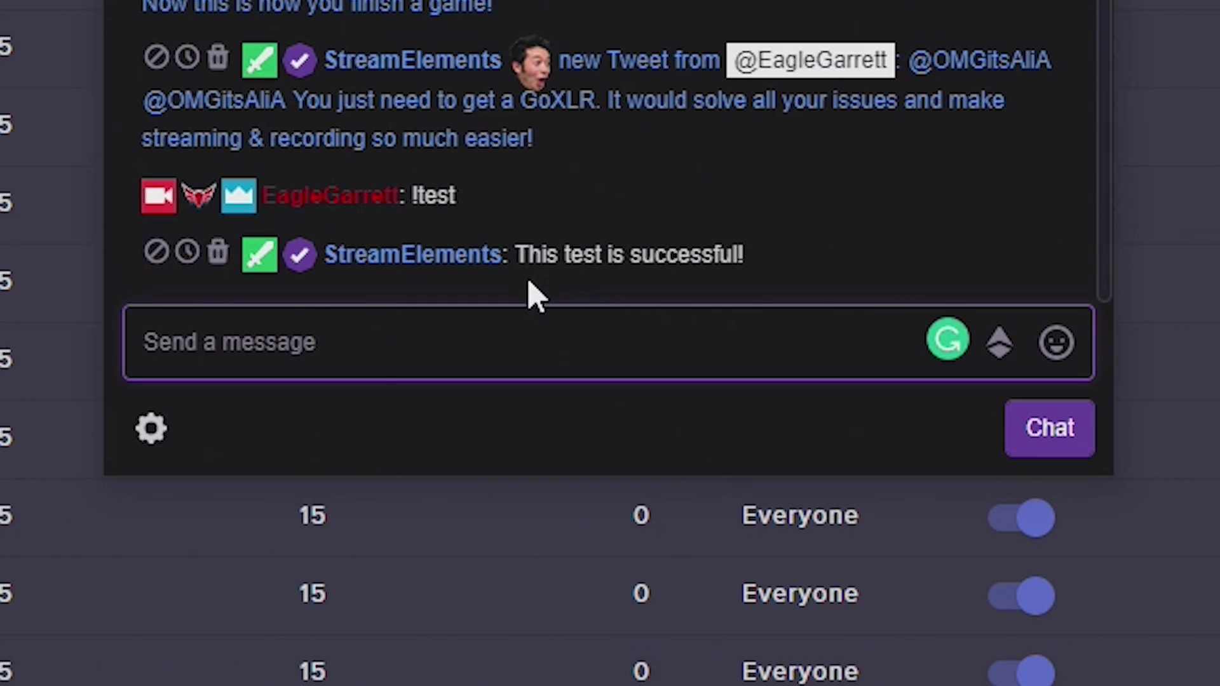
Step: Check the bot's reply 'This test is successful!' and return to the dashboard
{"action": "left_click_drag", "start_coordinate": [760, 270], "coordinate": [677, 260]}
{"action": "left_click_drag", "start_coordinate": [548, 287], "coordinate": [771, 261]}
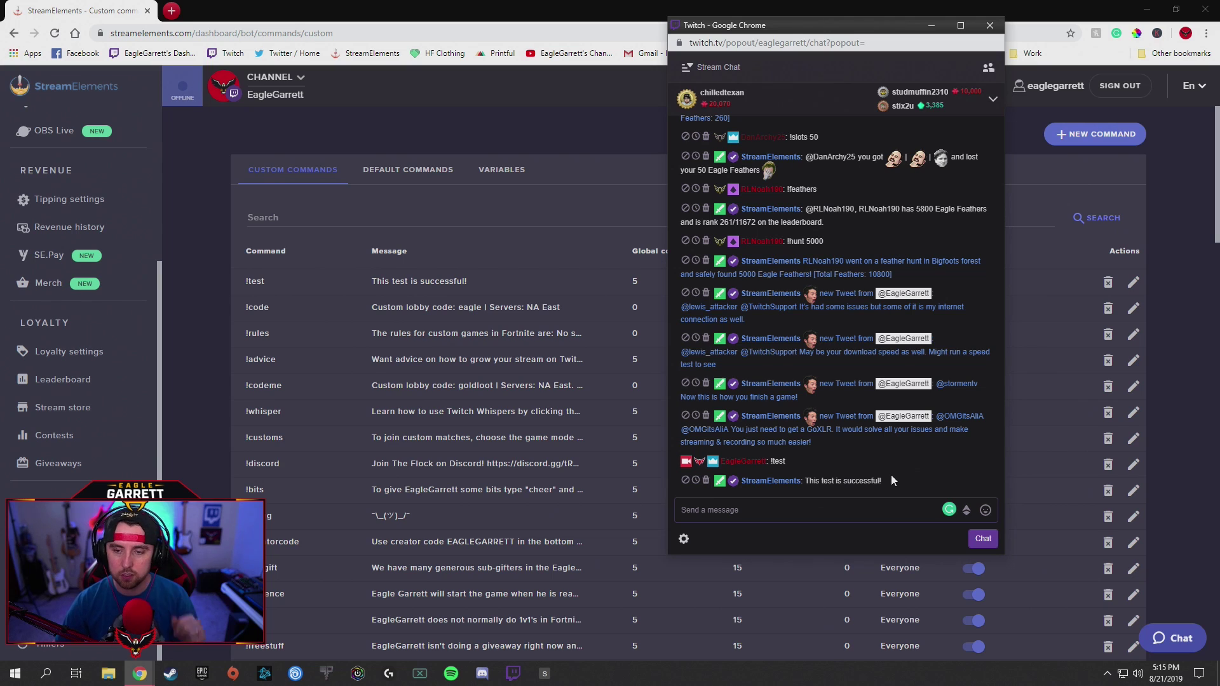
{"action": "left_click", "coordinate": [681, 7]}
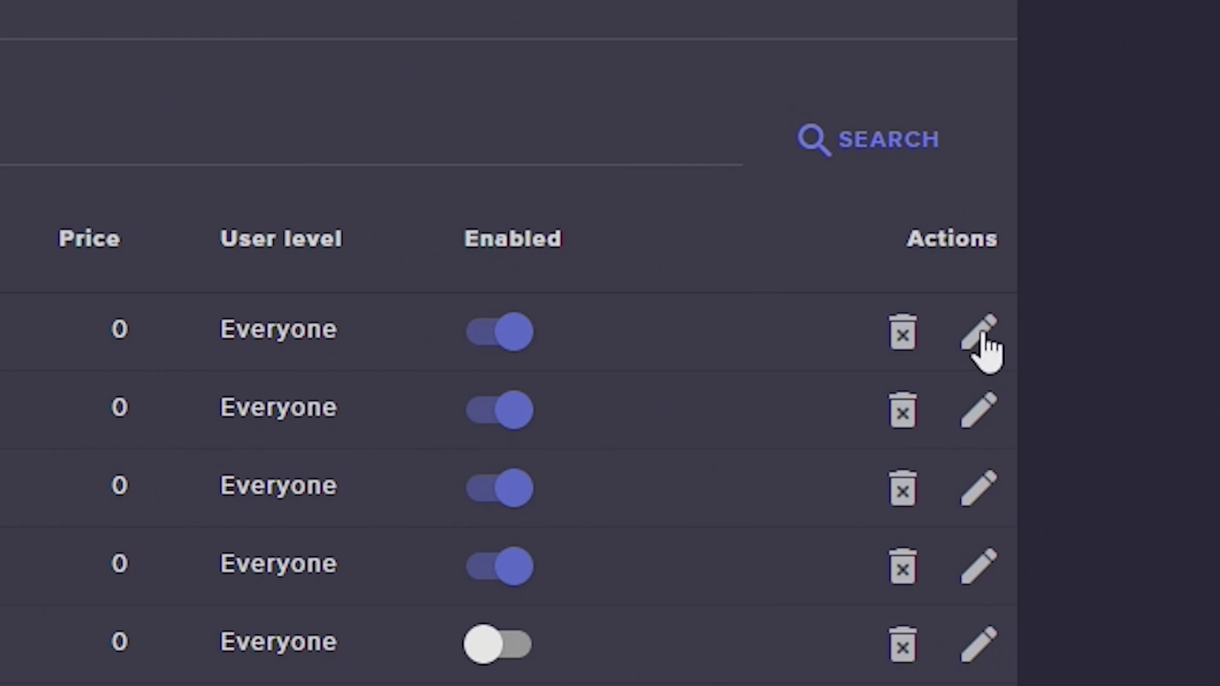
Step: Open the !test command for editing and reveal its advanced options
{"action": "left_click", "coordinate": [982, 340]}
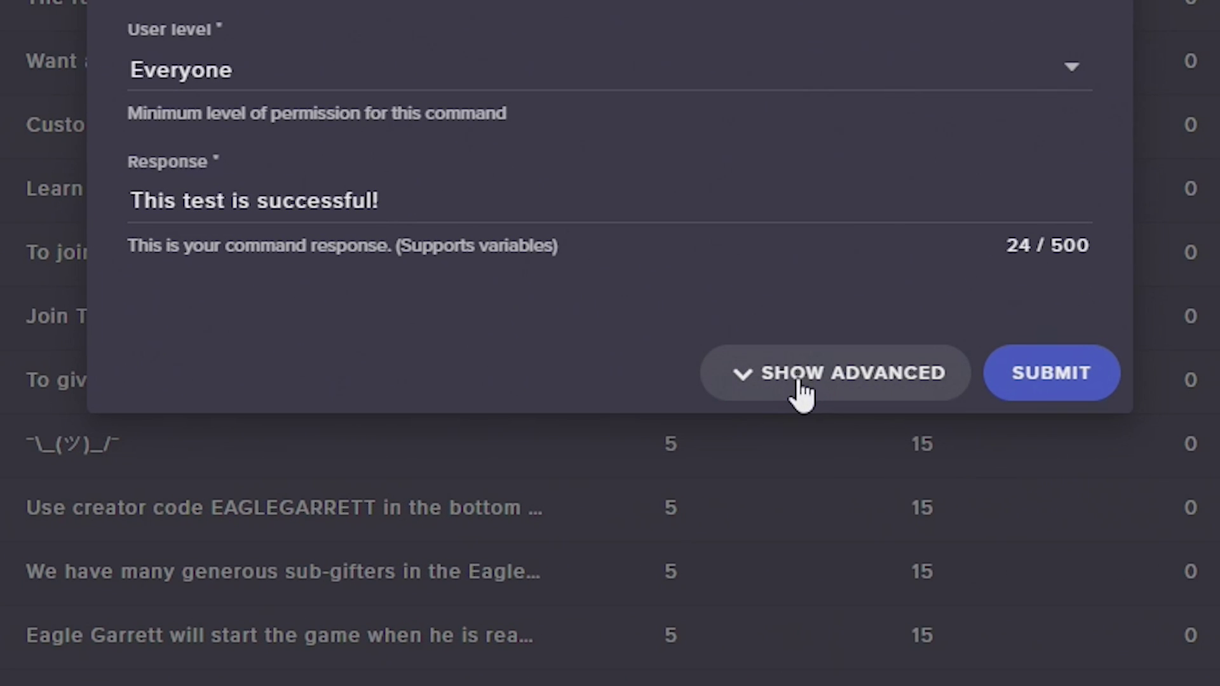
{"action": "left_click", "coordinate": [801, 381]}
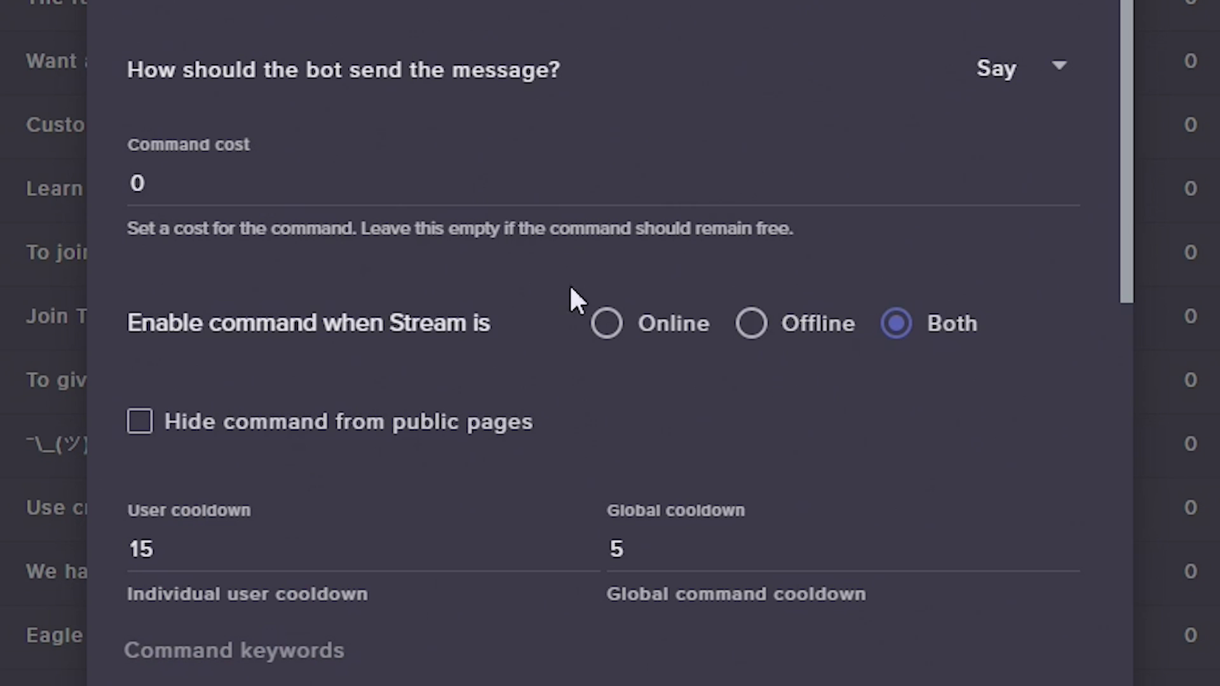
{"action": "scroll", "coordinate": [358, 392], "scroll_direction": "down", "scroll_amount": 3}
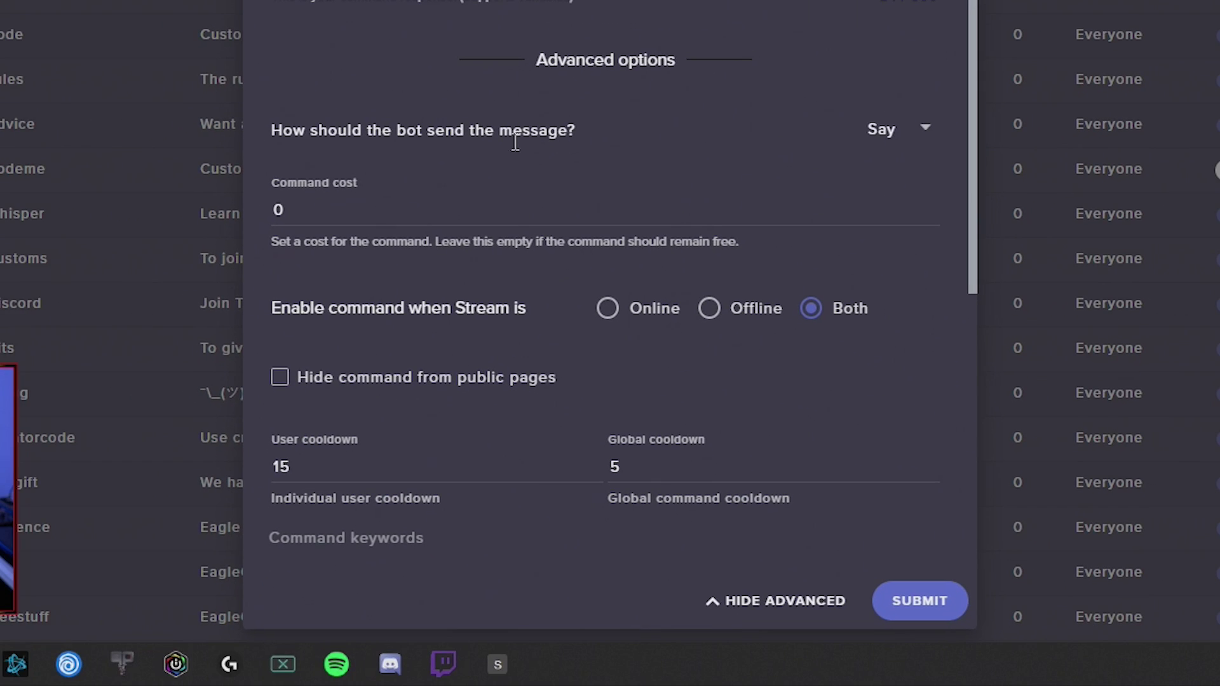
{"action": "scroll", "coordinate": [435, 348], "scroll_direction": "up", "scroll_amount": 2}
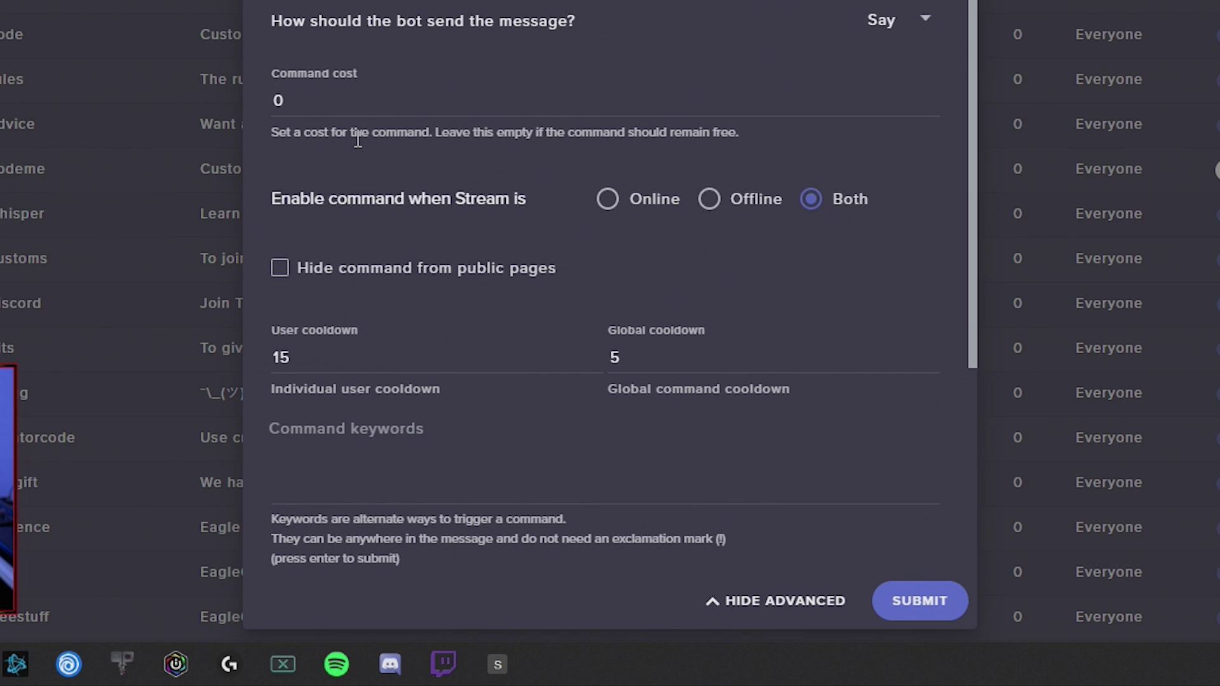
{"action": "double_click", "coordinate": [303, 101]}
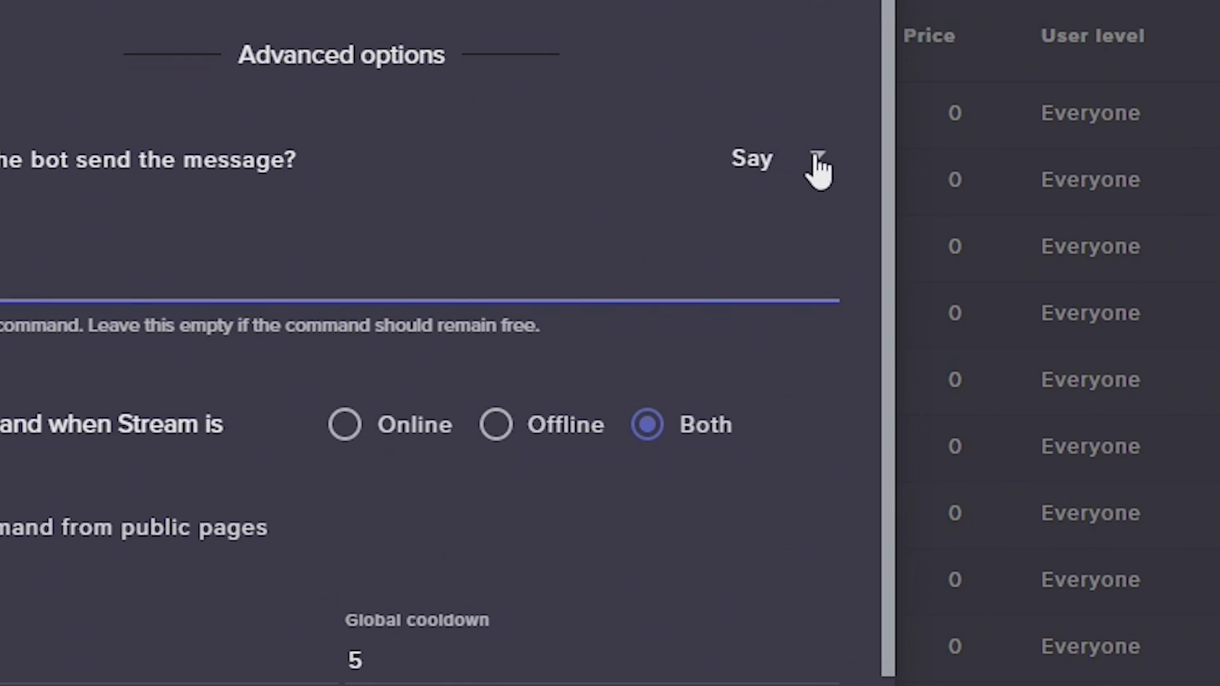
Step: Try the Reply and Whisper send methods, then set it back to Say
{"action": "left_click", "coordinate": [821, 166]}
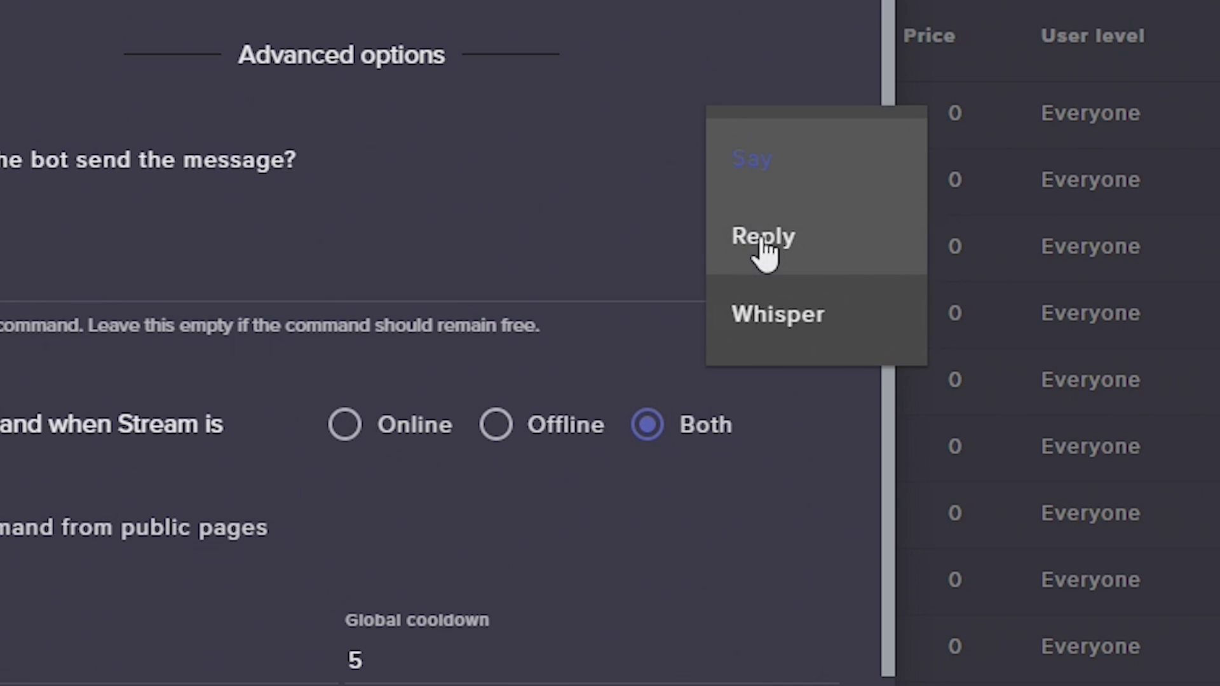
{"action": "left_click", "coordinate": [762, 242]}
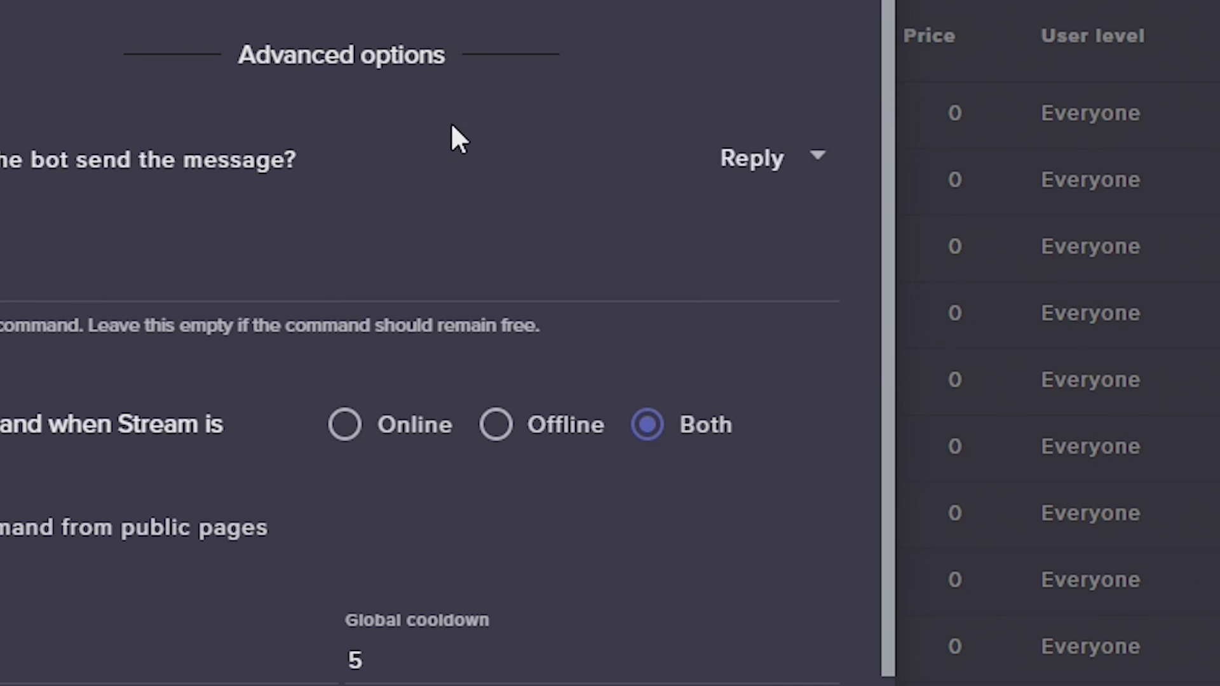
{"action": "left_click", "coordinate": [816, 159]}
{"action": "left_click", "coordinate": [783, 246]}
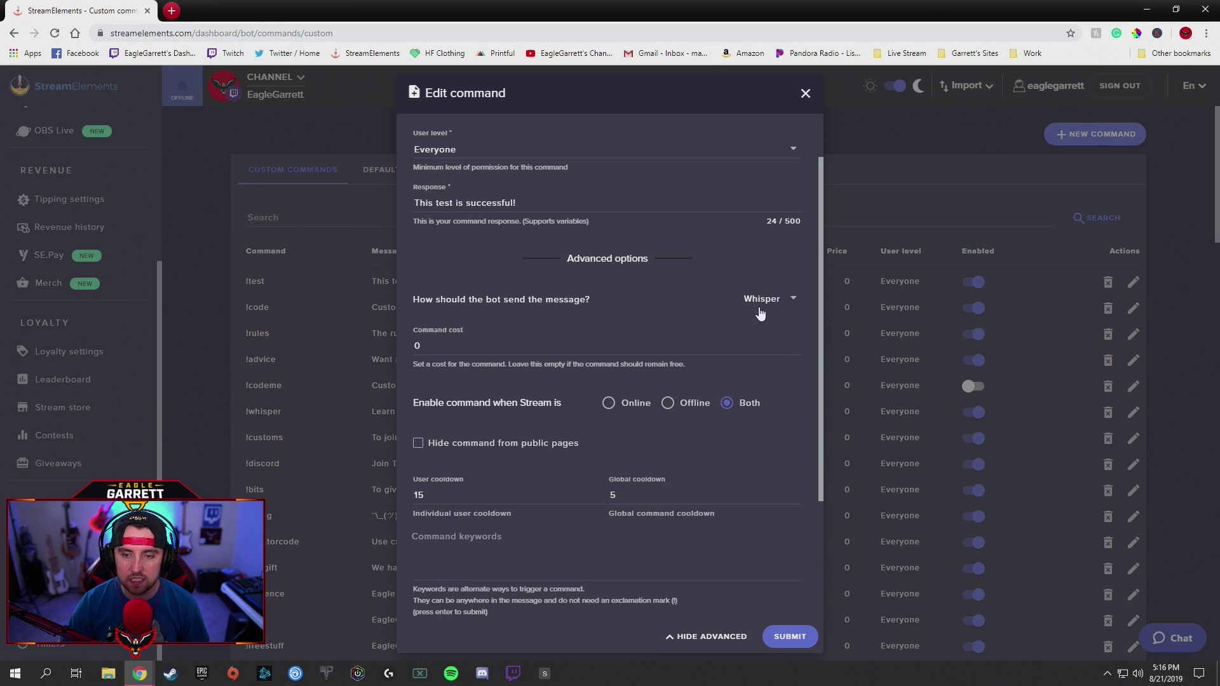
{"action": "left_click", "coordinate": [689, 318]}
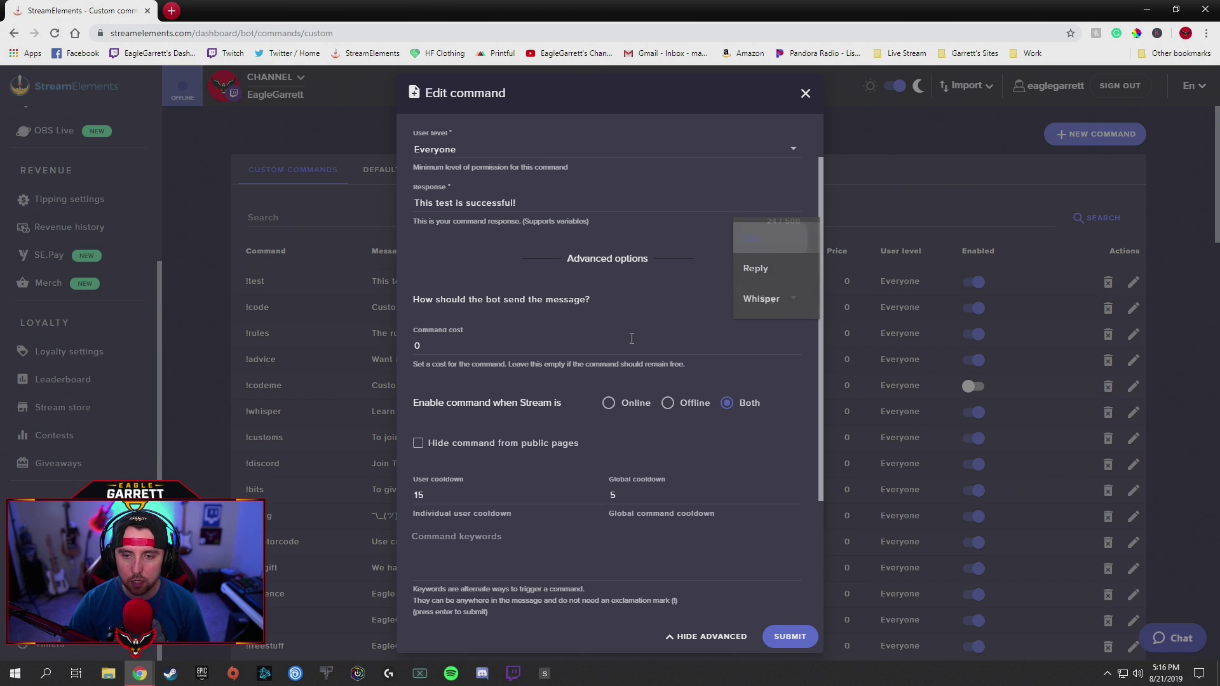
{"action": "left_click", "coordinate": [784, 303]}
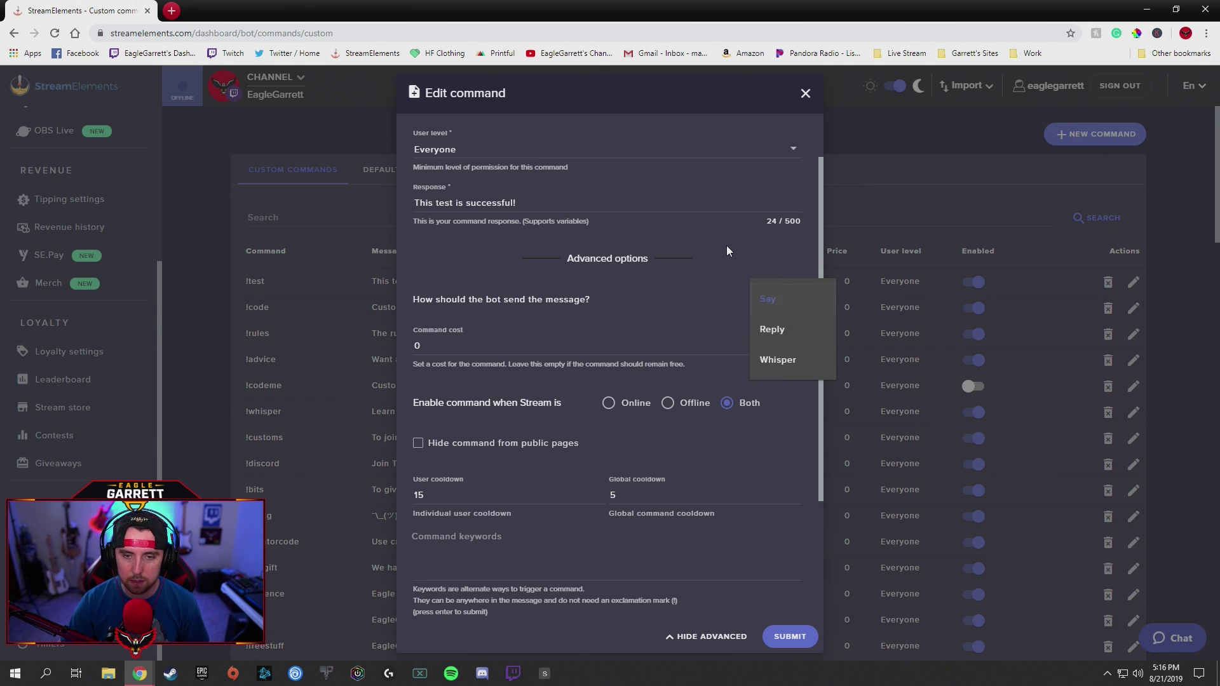
{"action": "left_click", "coordinate": [722, 275]}
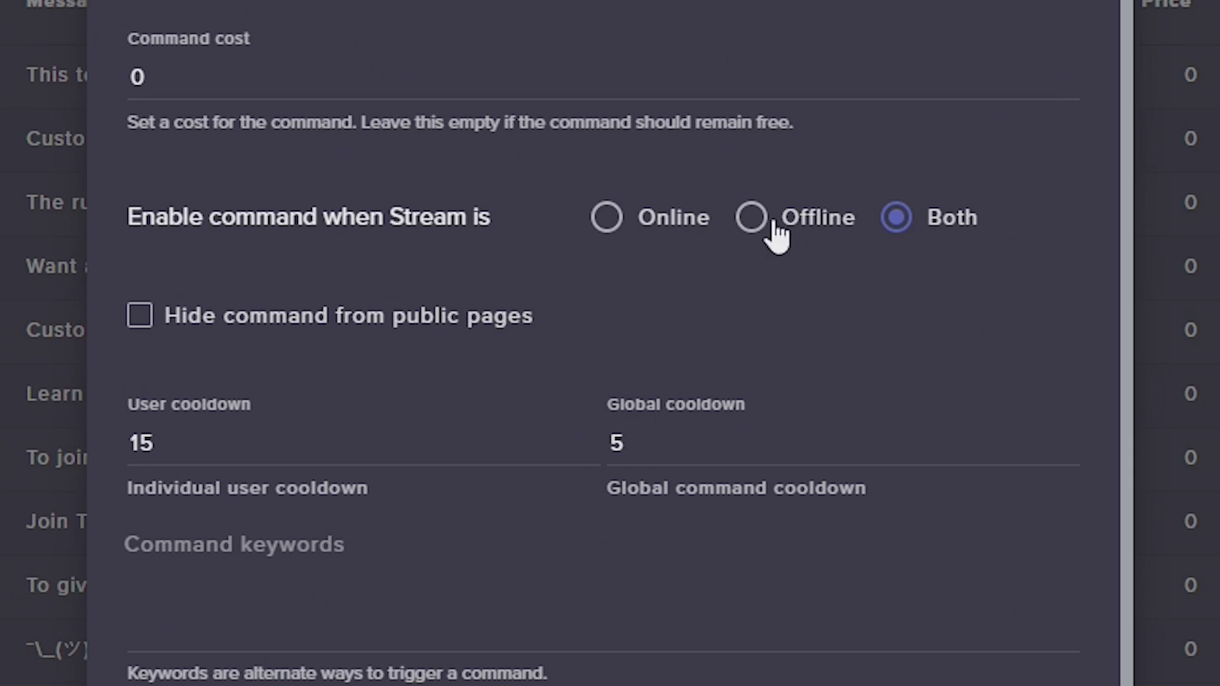
{"action": "scroll", "coordinate": [632, 116], "scroll_direction": "down", "scroll_amount": 2}
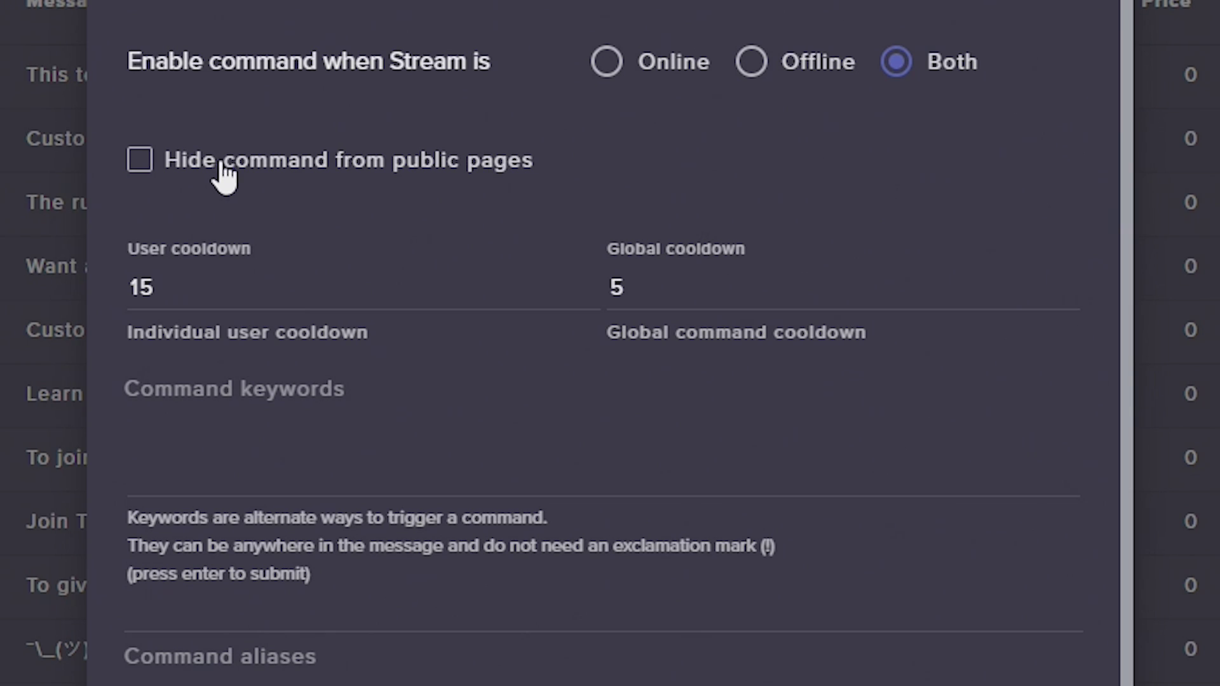
{"action": "left_click_drag", "start_coordinate": [158, 287], "coordinate": [81, 286]}
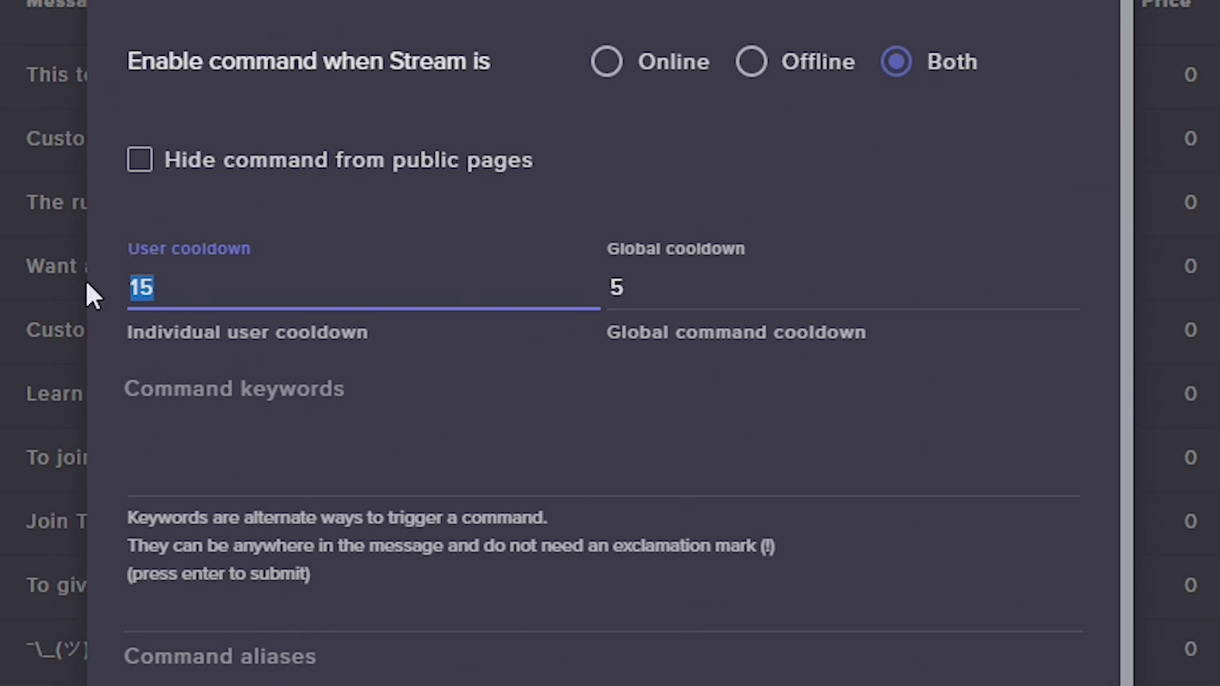
{"action": "type", "text": "0"}
{"action": "double_click", "coordinate": [648, 283]}
{"action": "type", "text": "0"}
{"action": "left_click", "coordinate": [271, 241]}
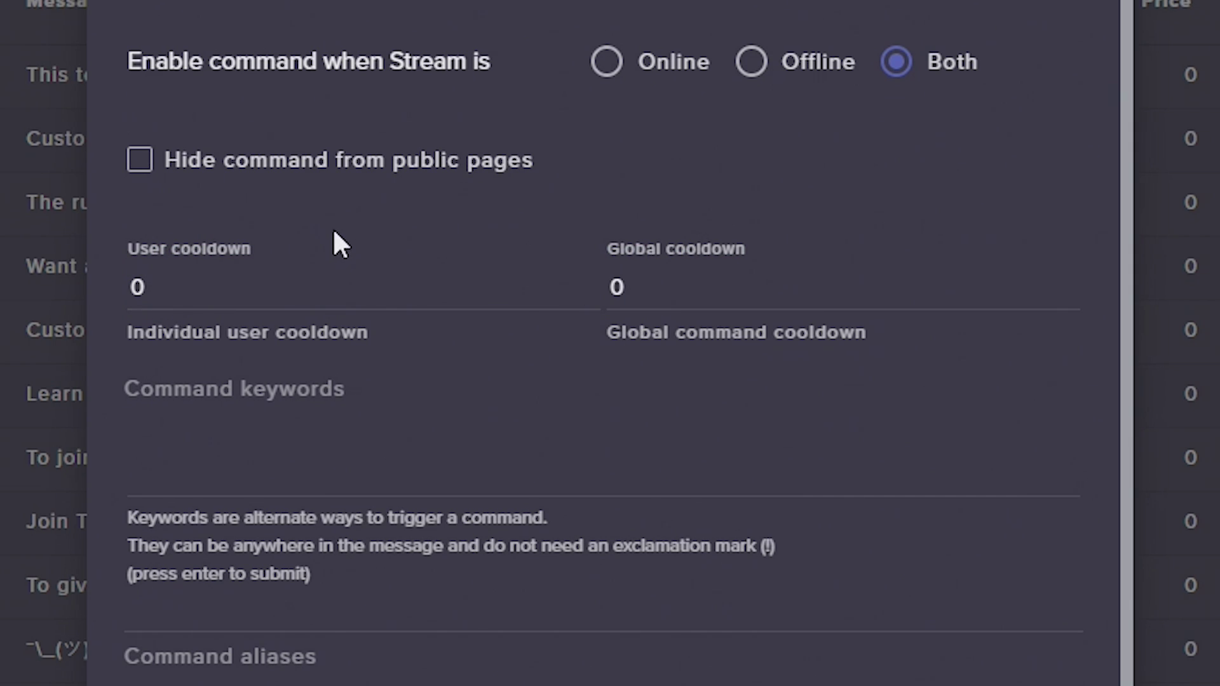
{"action": "left_click", "coordinate": [172, 281]}
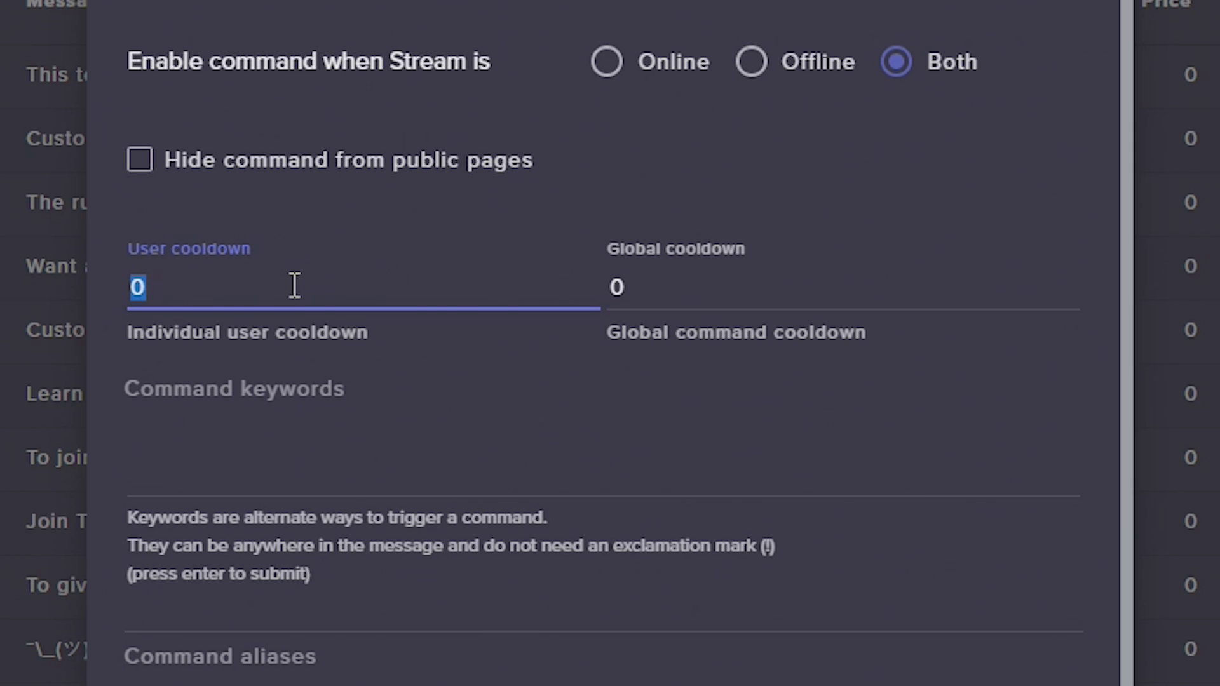
{"action": "type", "text": "60"}
{"action": "left_click", "coordinate": [360, 227]}
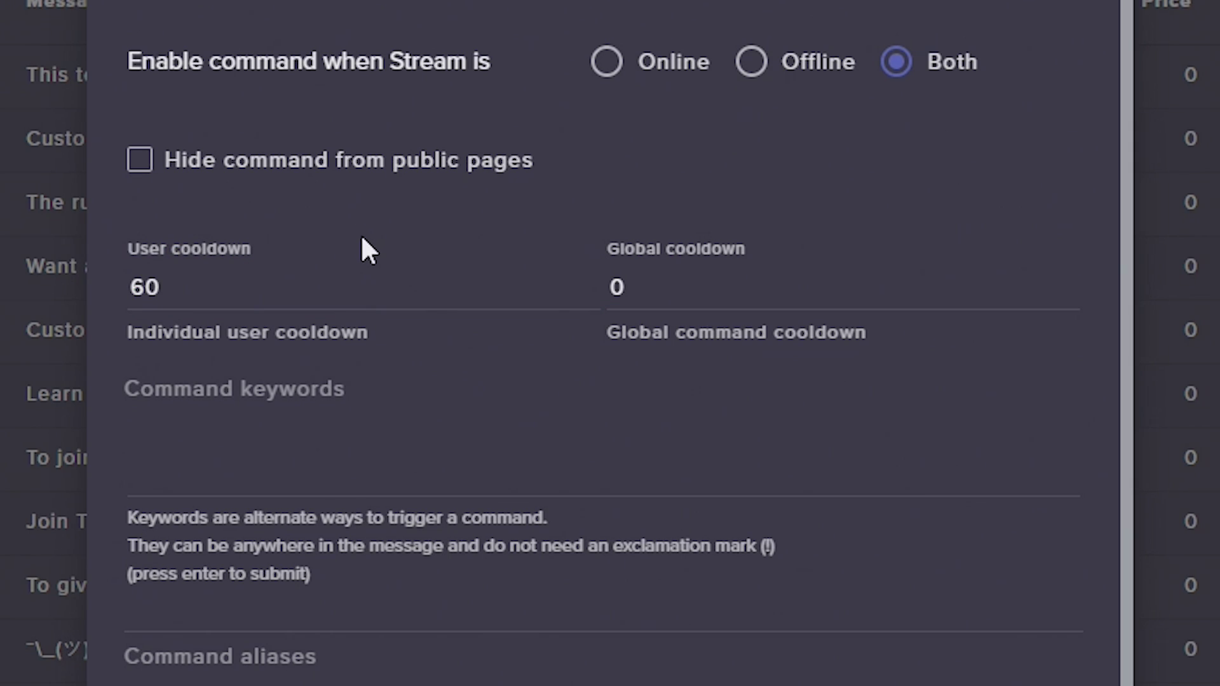
{"action": "left_click", "coordinate": [212, 297]}
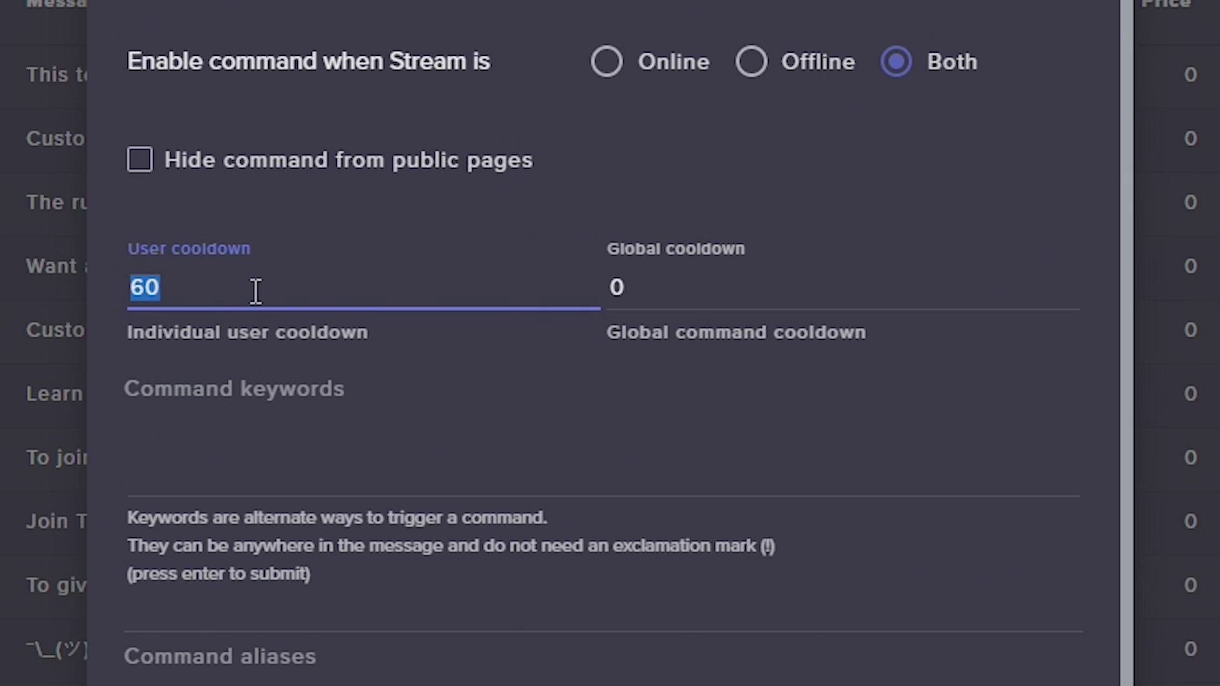
{"action": "type", "text": "30"}
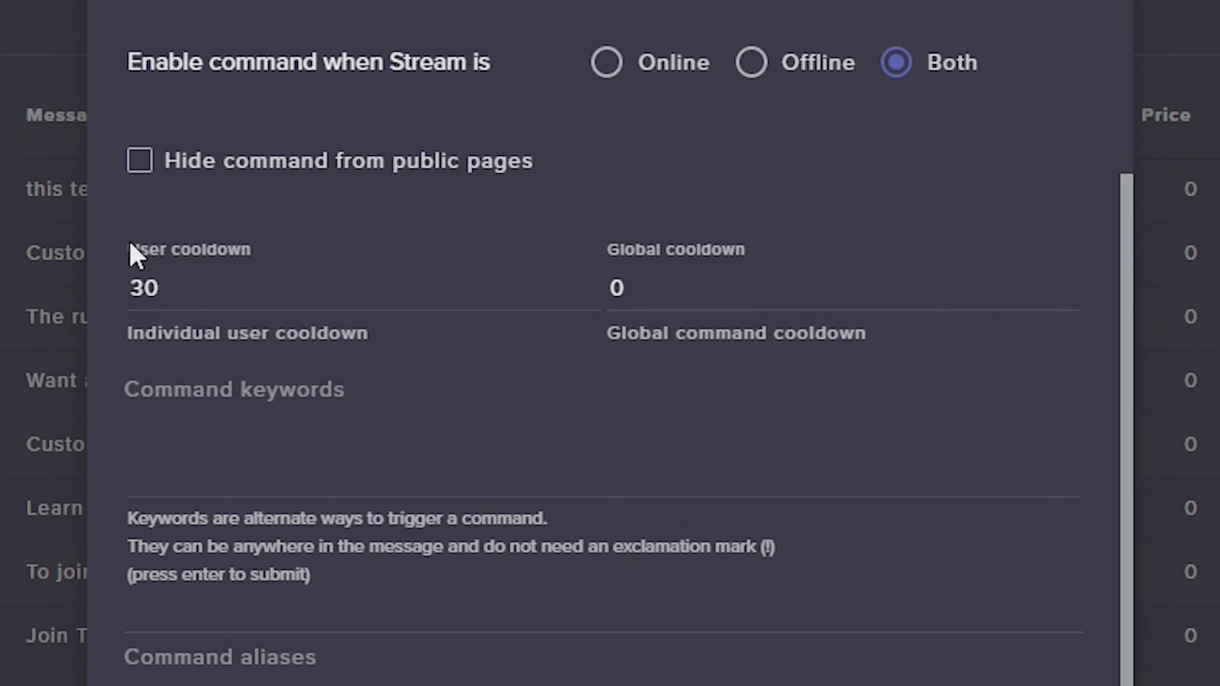
{"action": "left_click", "coordinate": [635, 289]}
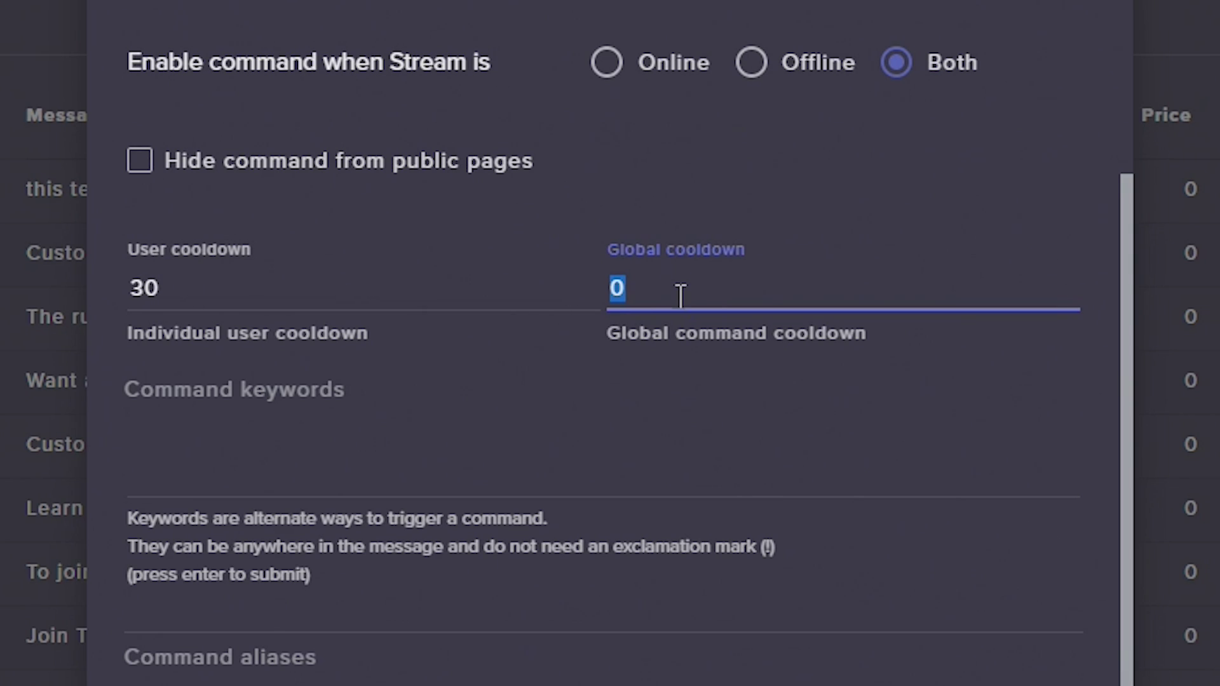
{"action": "type", "text": "30"}
{"action": "left_click", "coordinate": [562, 196]}
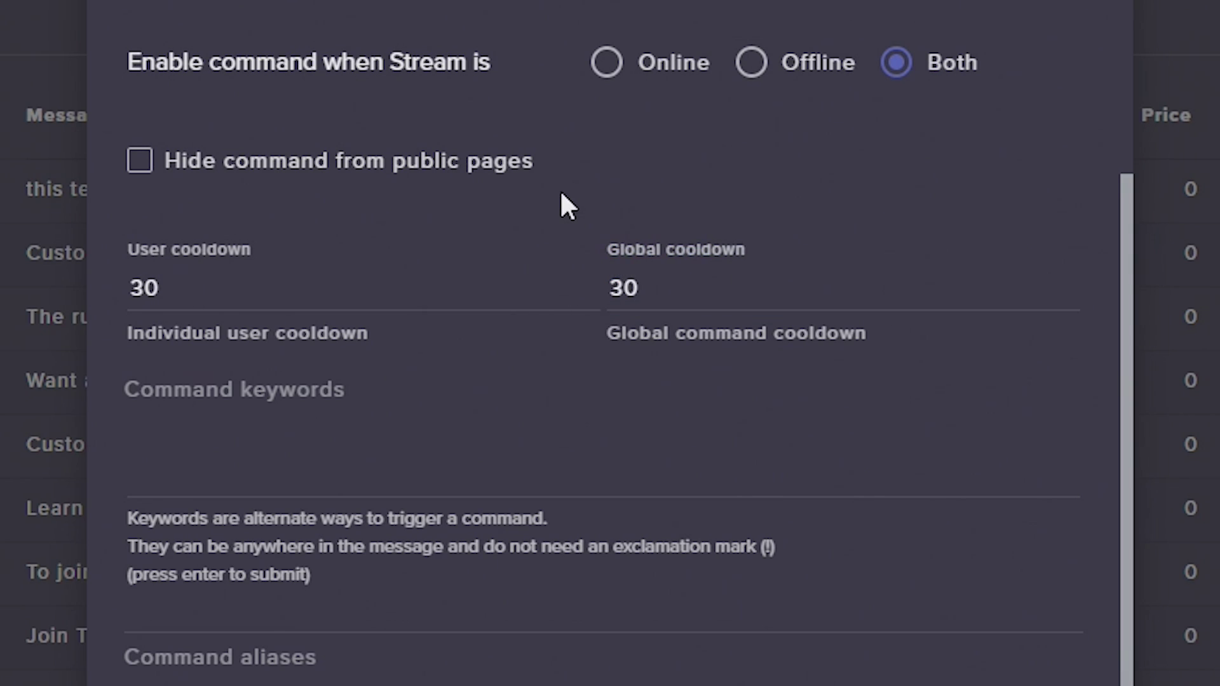
{"action": "left_click", "coordinate": [630, 270]}
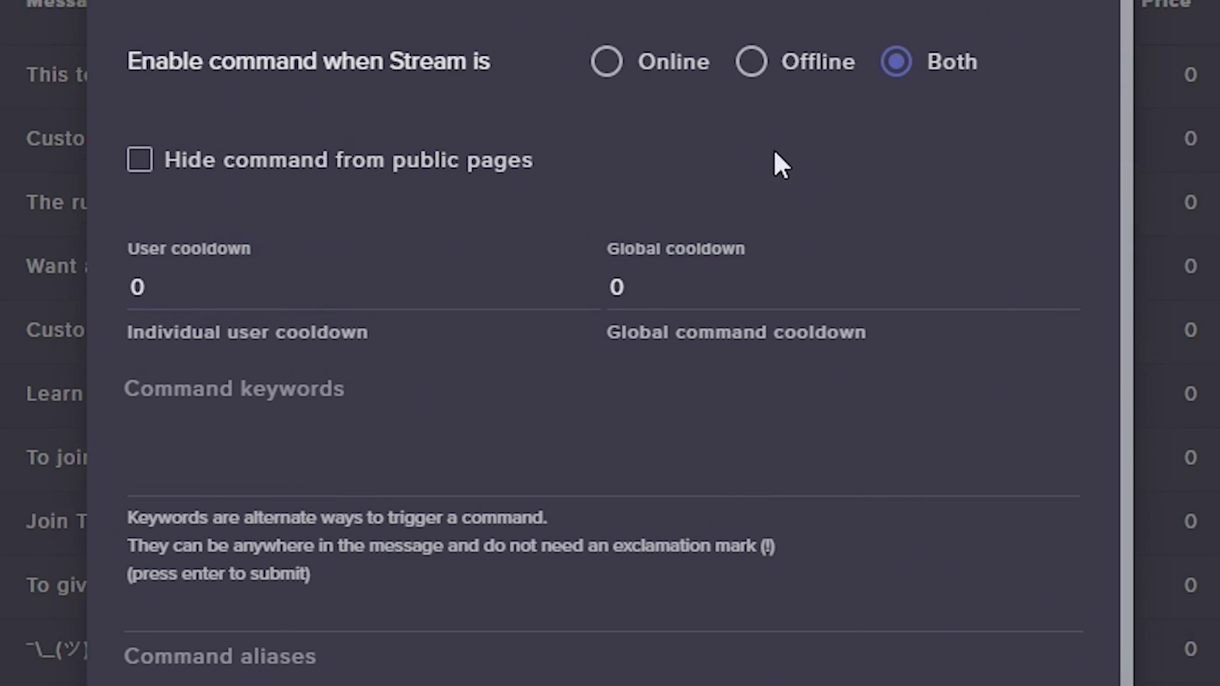
{"action": "scroll", "coordinate": [464, 223], "scroll_direction": "down", "scroll_amount": 2}
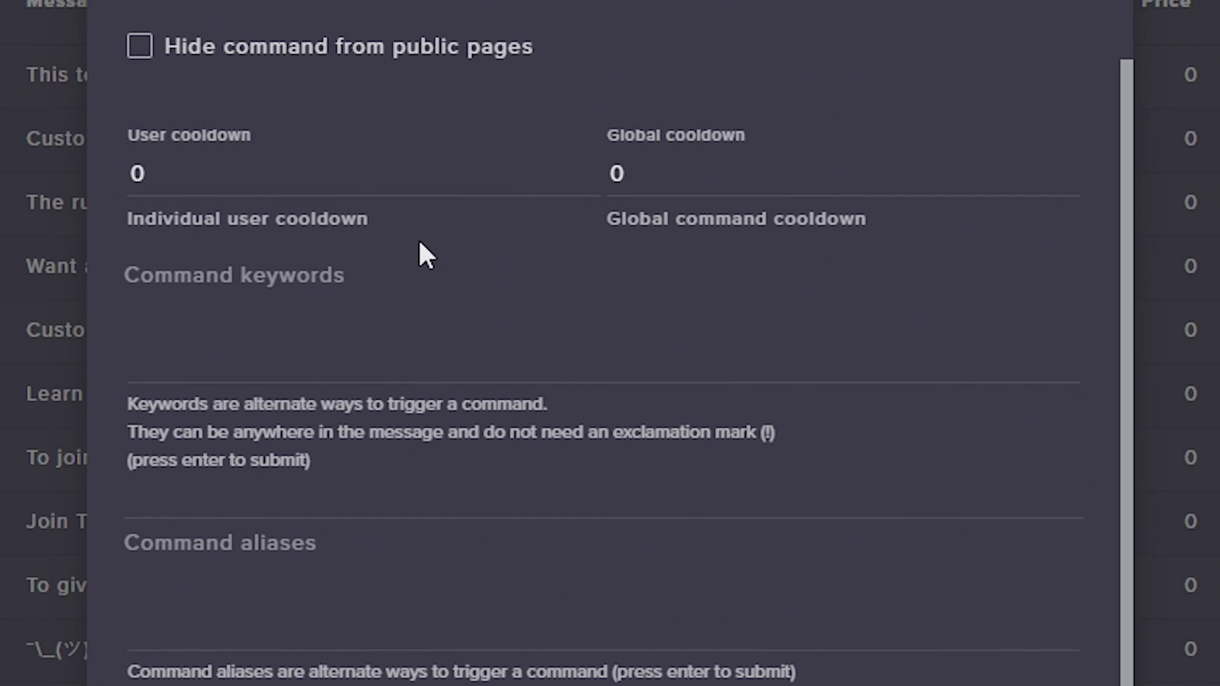
Step: Add 'working' as a command keyword for !test
{"action": "left_click", "coordinate": [455, 314]}
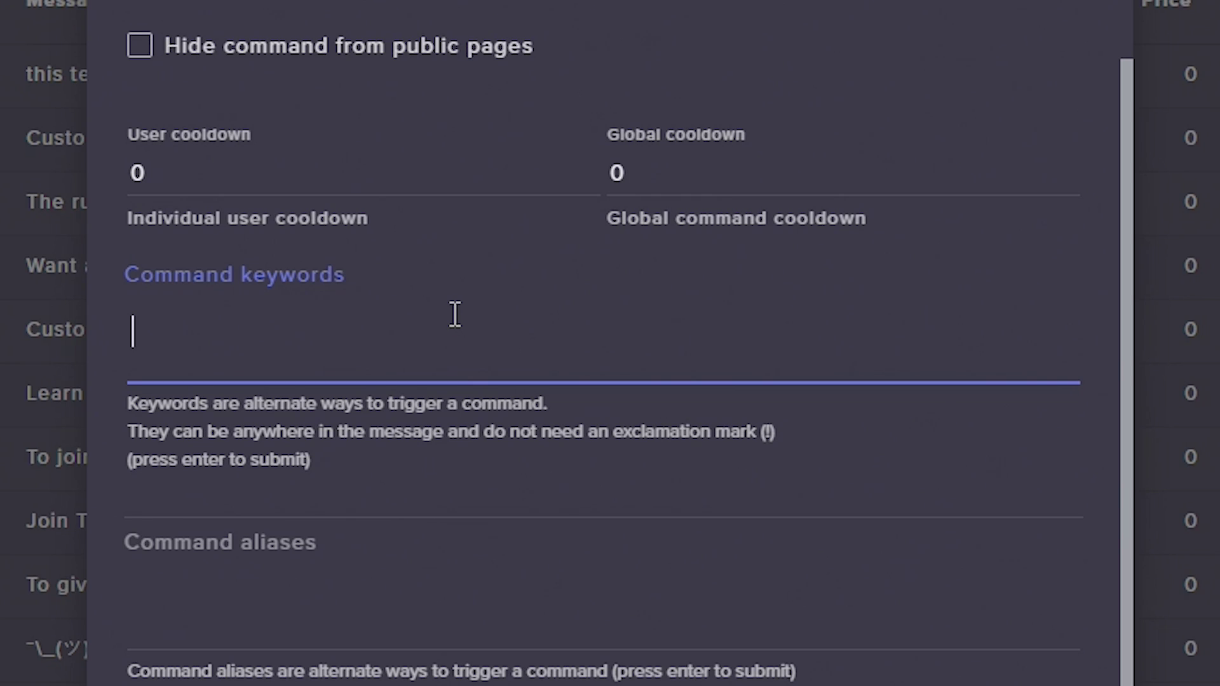
{"action": "type", "text": "working"}
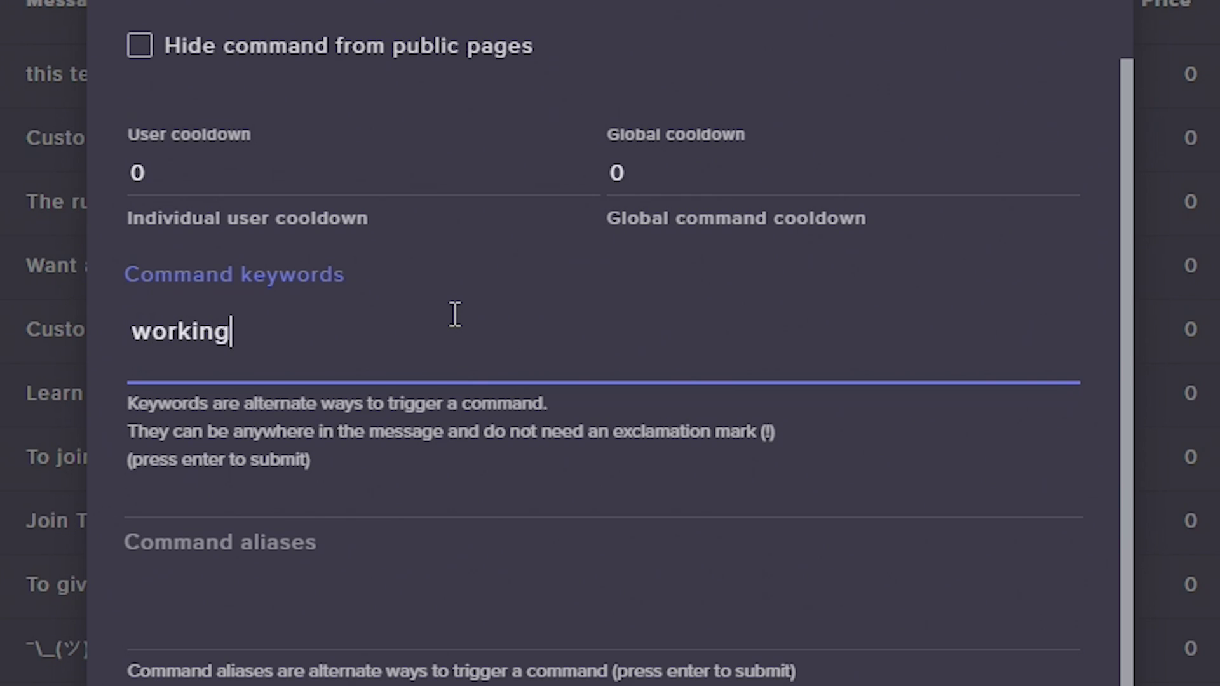
{"action": "key", "text": "Return"}
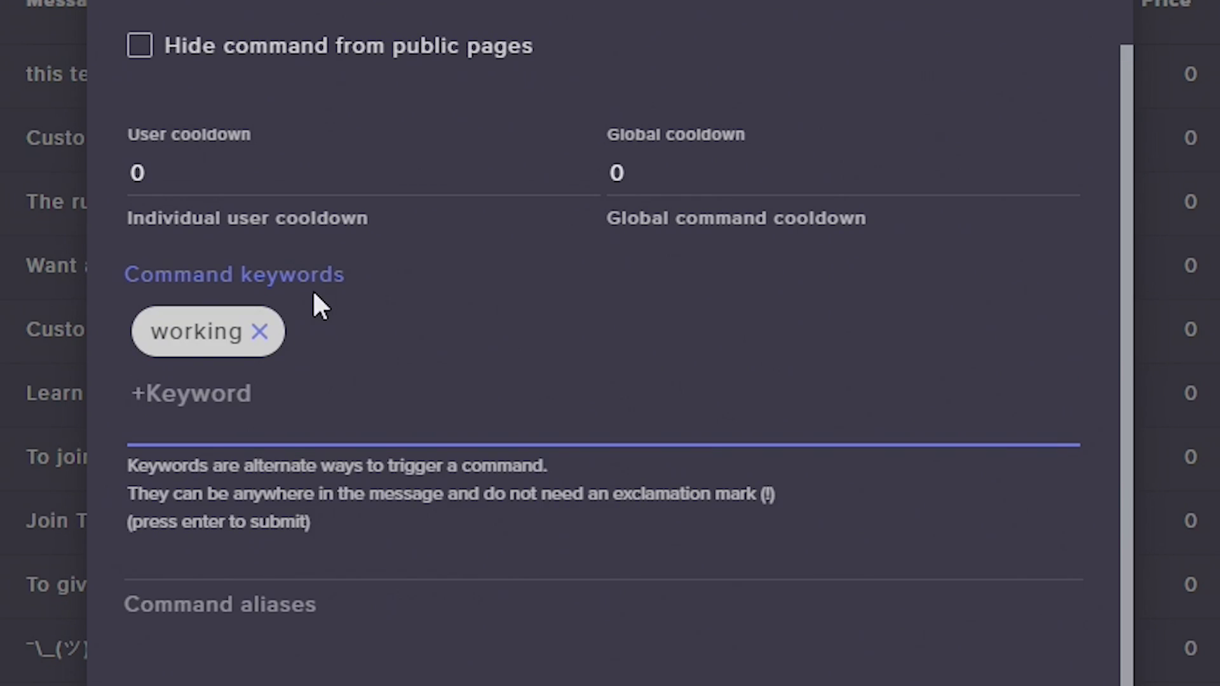
{"action": "scroll", "coordinate": [246, 591], "scroll_direction": "down", "scroll_amount": 4}
Step: Add 'testing' as a command alias and submit the changes
{"action": "left_click", "coordinate": [240, 421]}
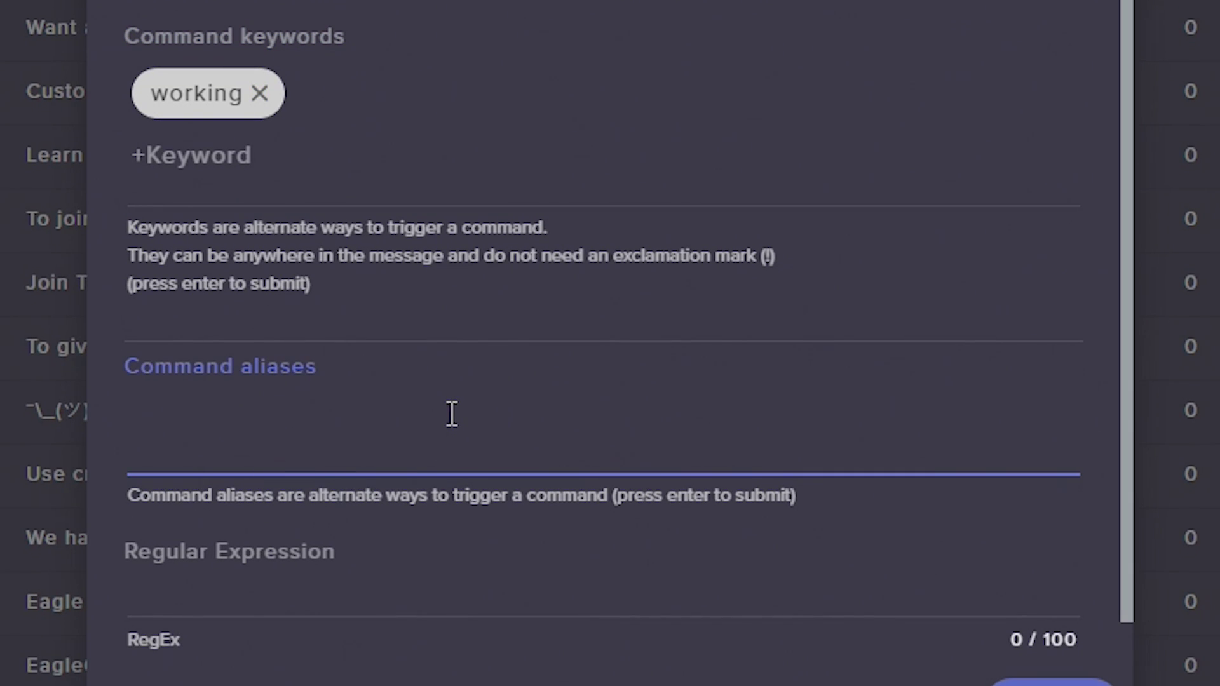
{"action": "type", "text": "testing"}
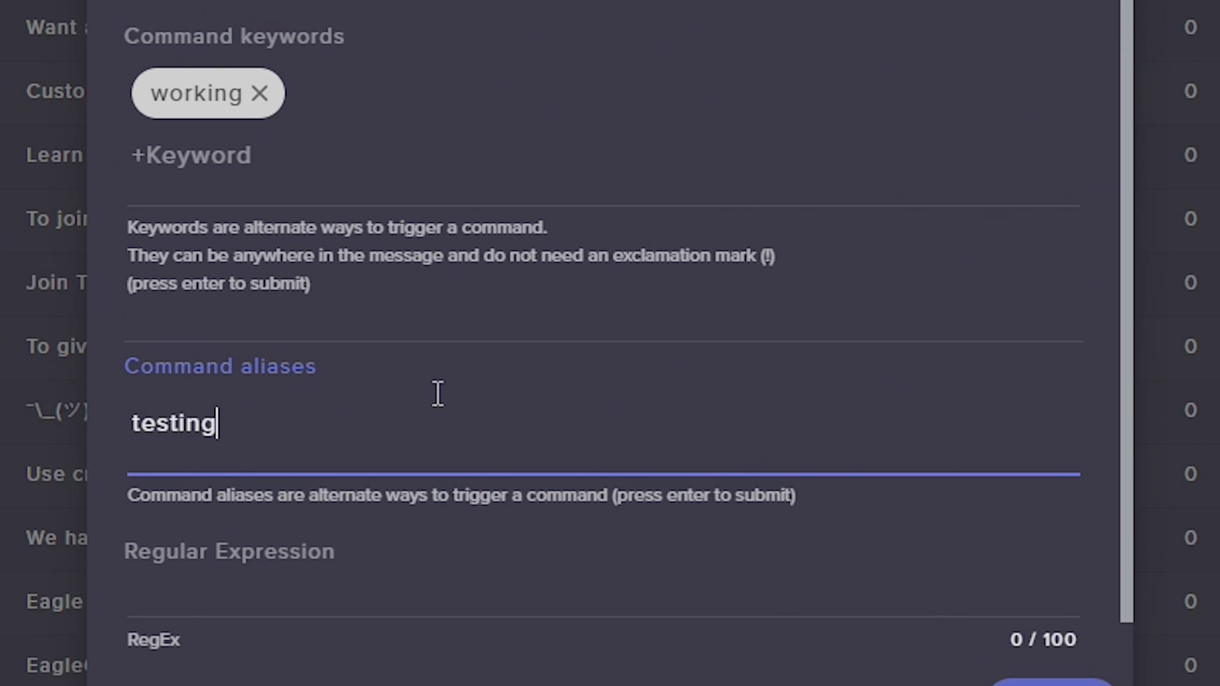
{"action": "key", "text": "Return"}
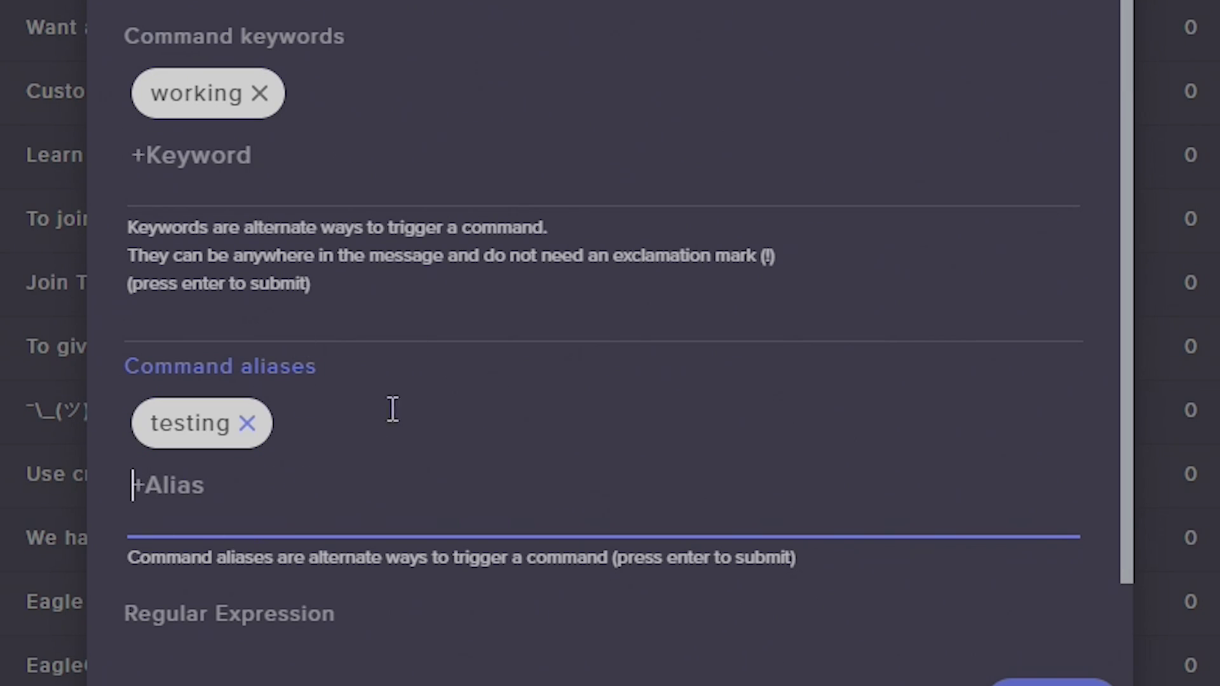
{"action": "scroll", "coordinate": [593, 387], "scroll_direction": "down", "scroll_amount": 2}
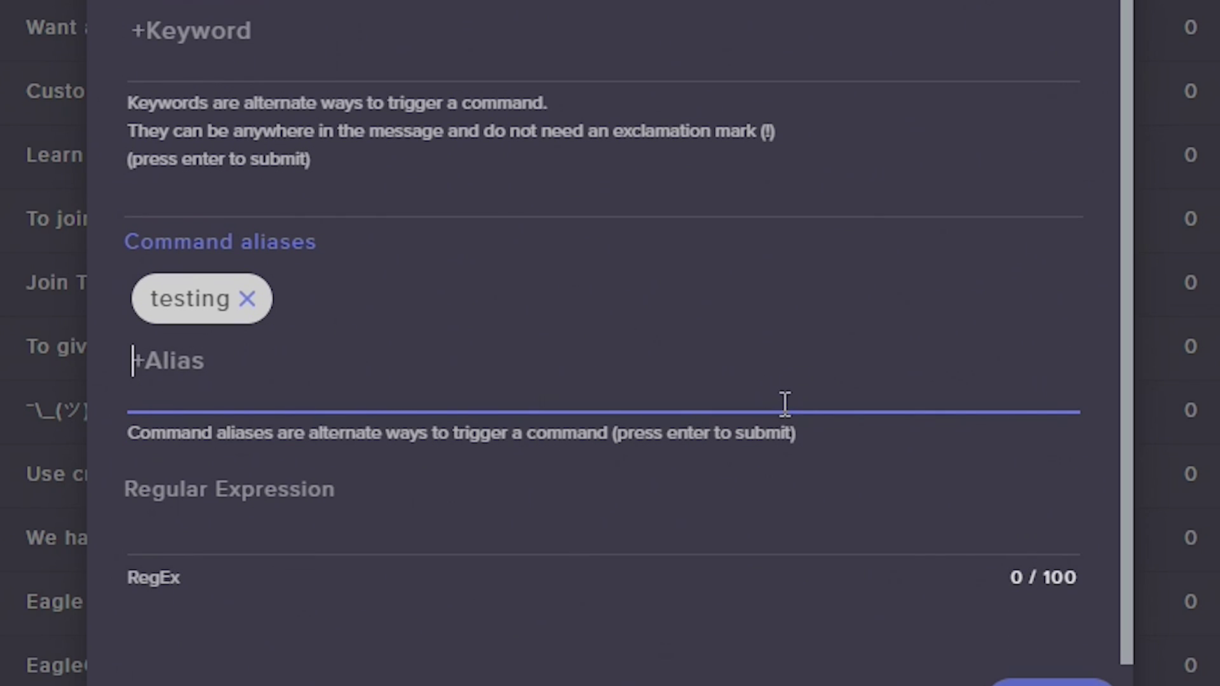
{"action": "left_click", "coordinate": [1049, 682]}
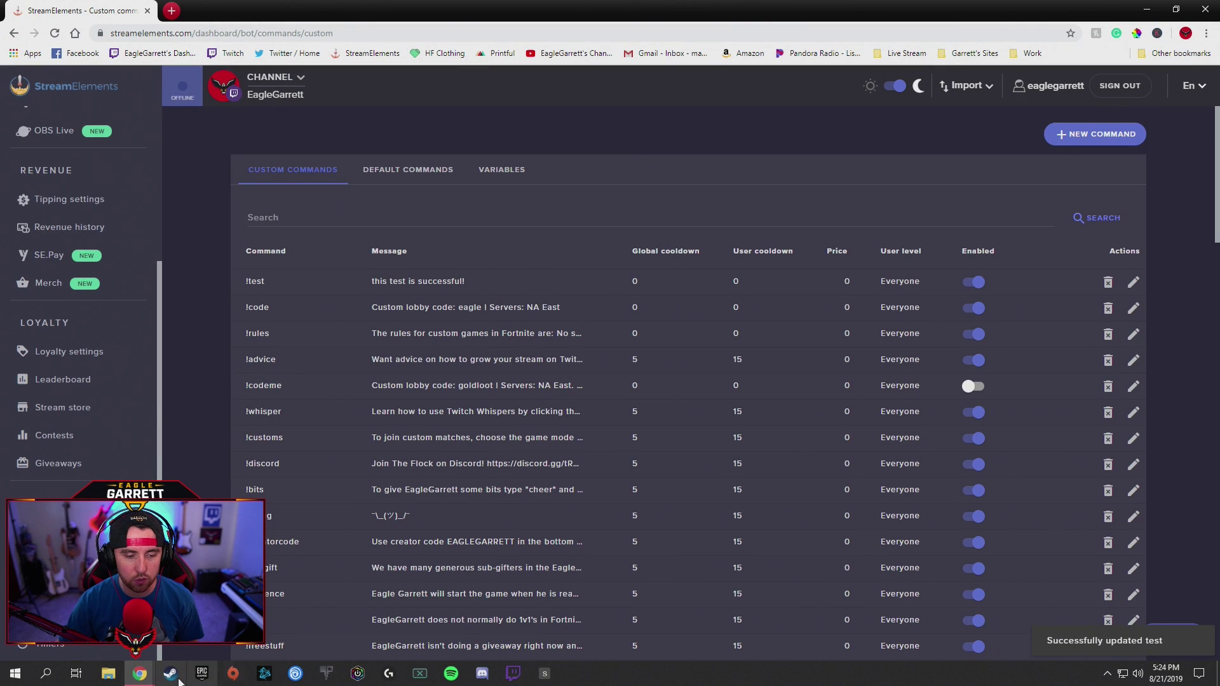
Step: In Twitch chat, send !working, !testing and plain 'working' to test the keyword and alias
{"action": "mouse_move", "coordinate": [143, 675]}
{"action": "left_click", "coordinate": [323, 620]}
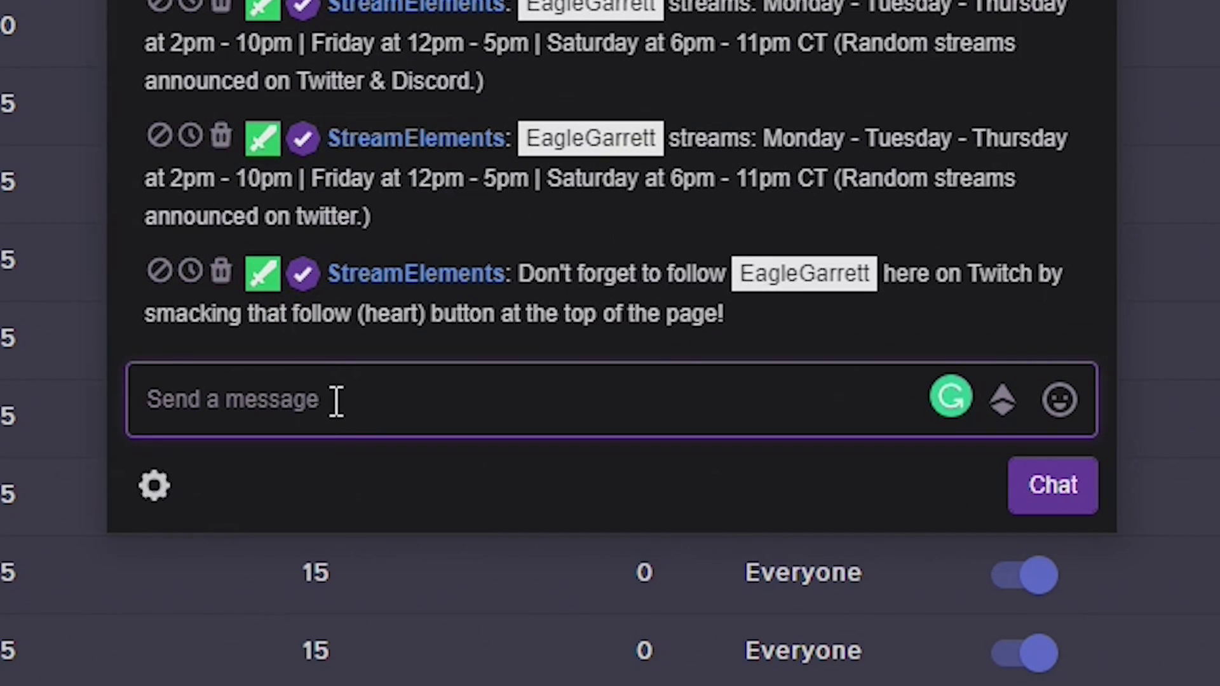
{"action": "type", "text": "!"}
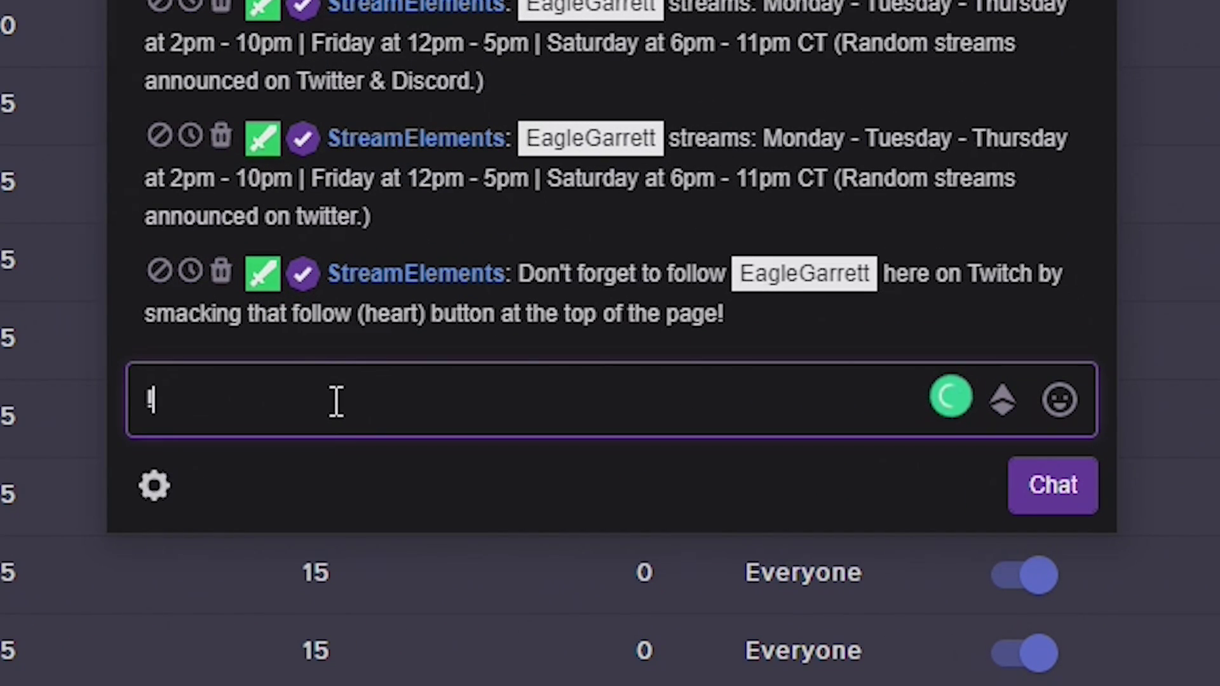
{"action": "type", "text": "working"}
{"action": "key", "text": "Return"}
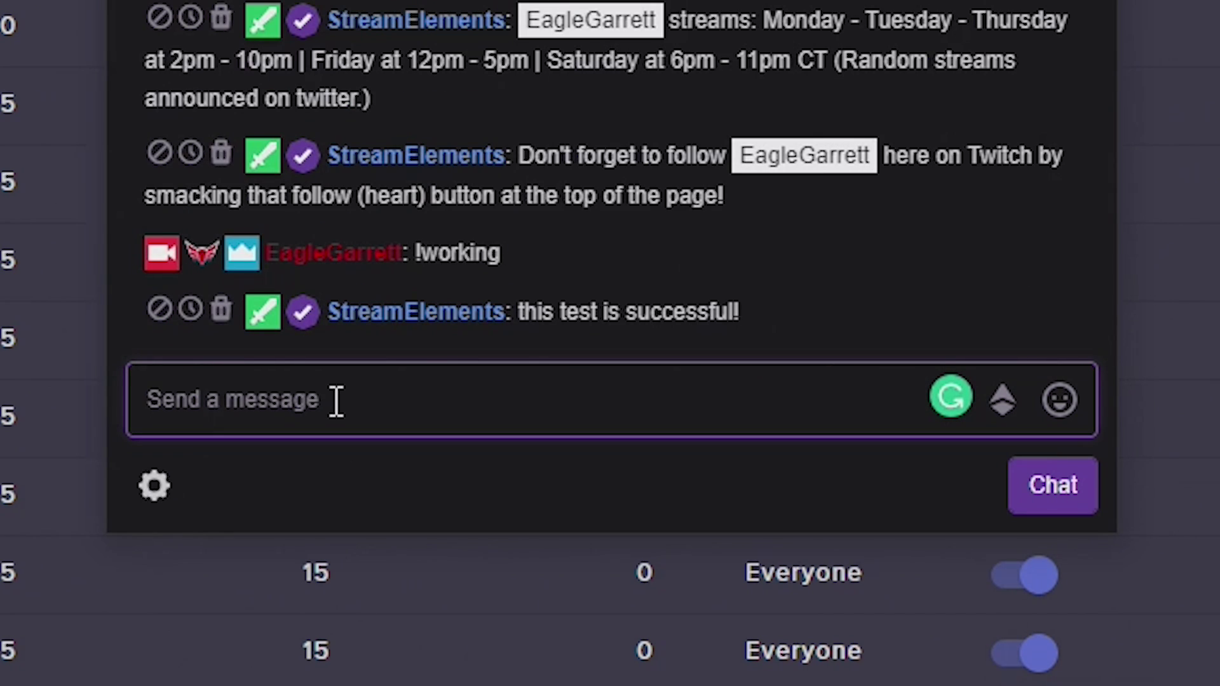
{"action": "type", "text": "!testing"}
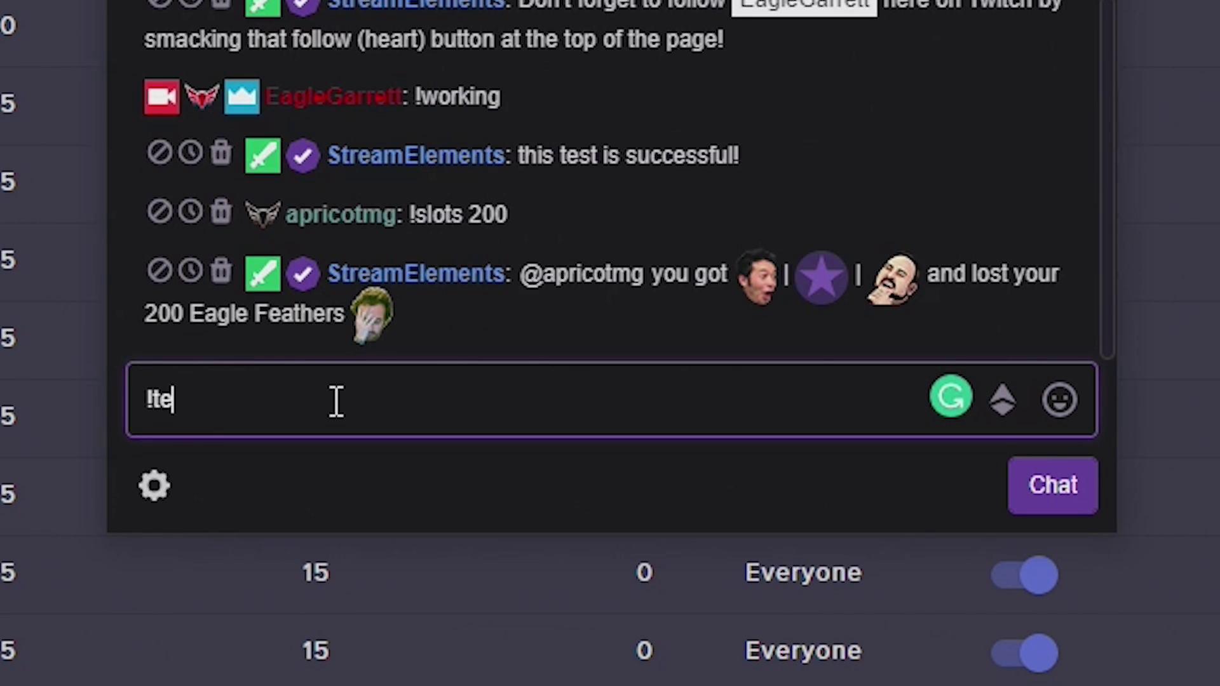
{"action": "key", "text": "Return"}
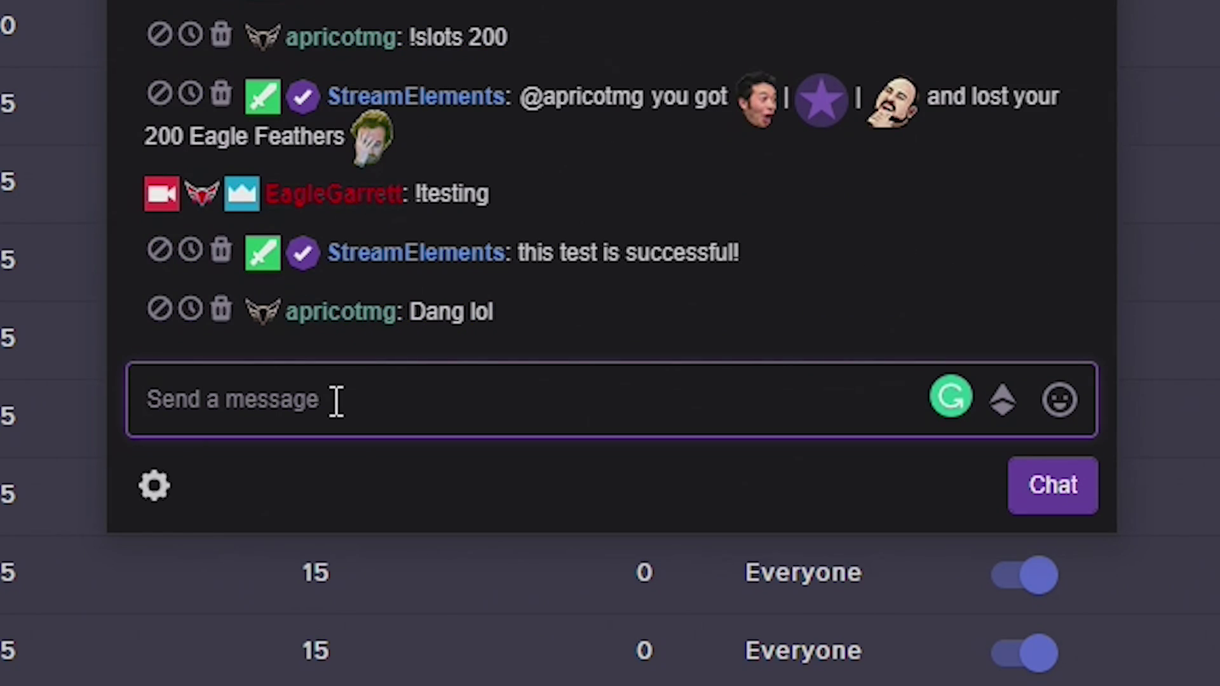
{"action": "type", "text": "working"}
{"action": "key", "text": "Return"}
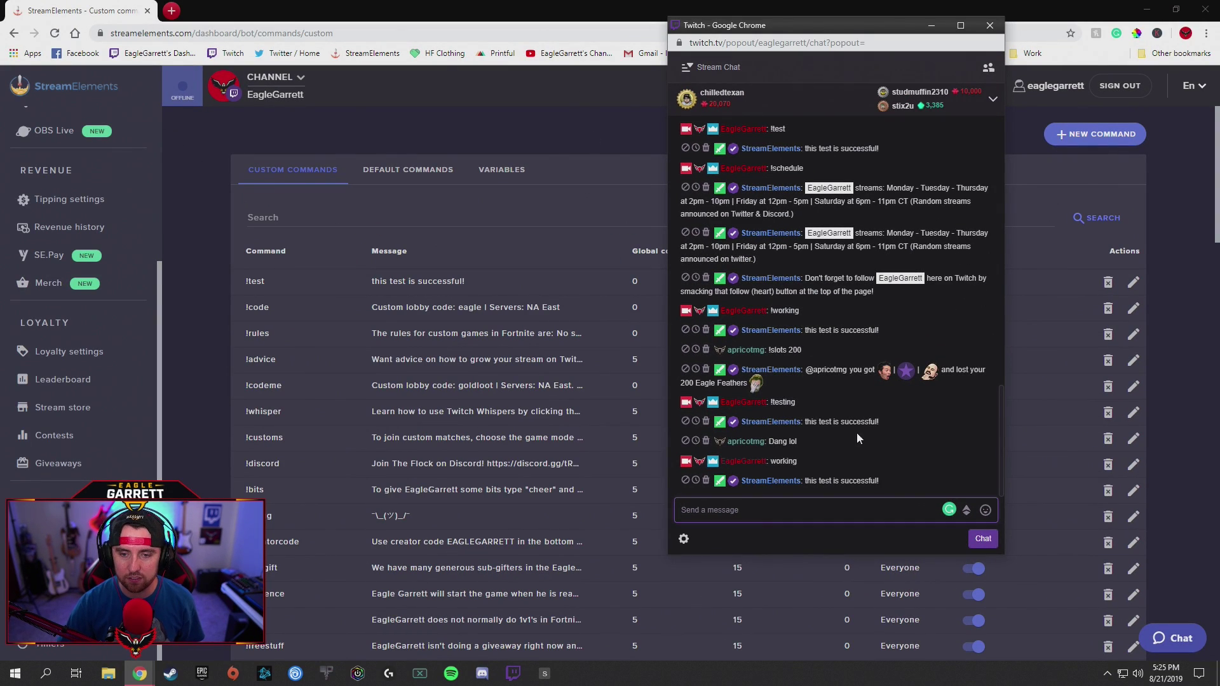
Step: Back in StreamElements, select ${user} on the Variables tab, then return to Custom Commands
{"action": "left_click", "coordinate": [576, 125]}
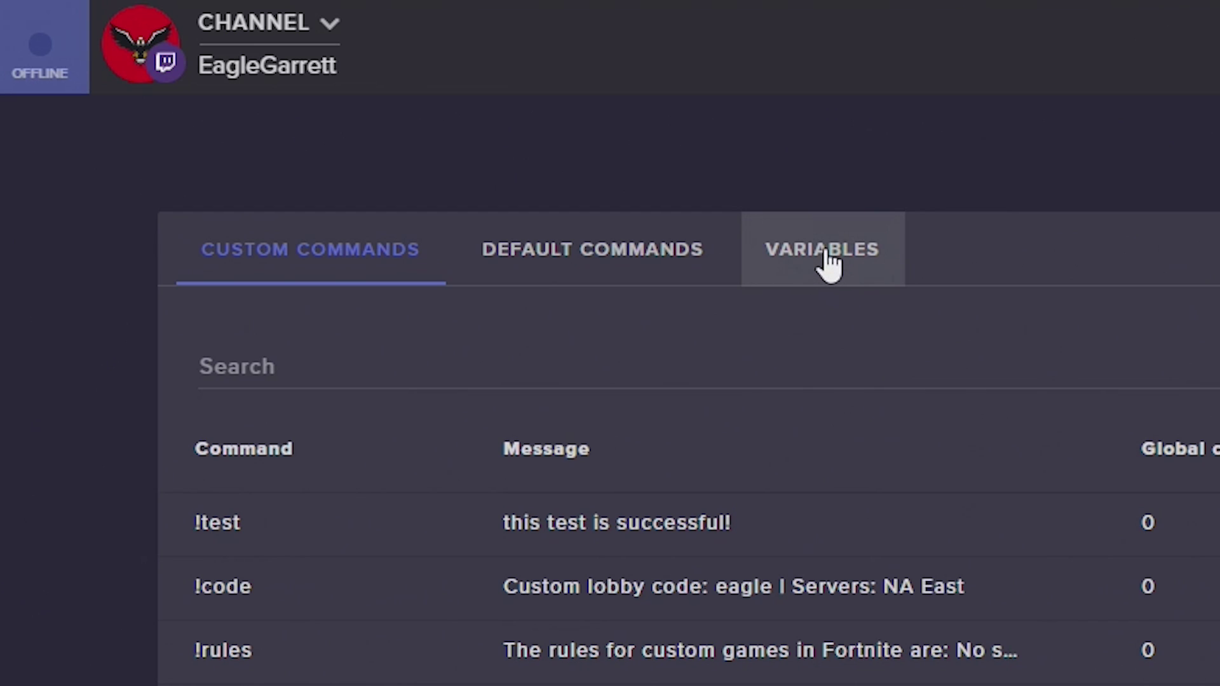
{"action": "left_click", "coordinate": [827, 263]}
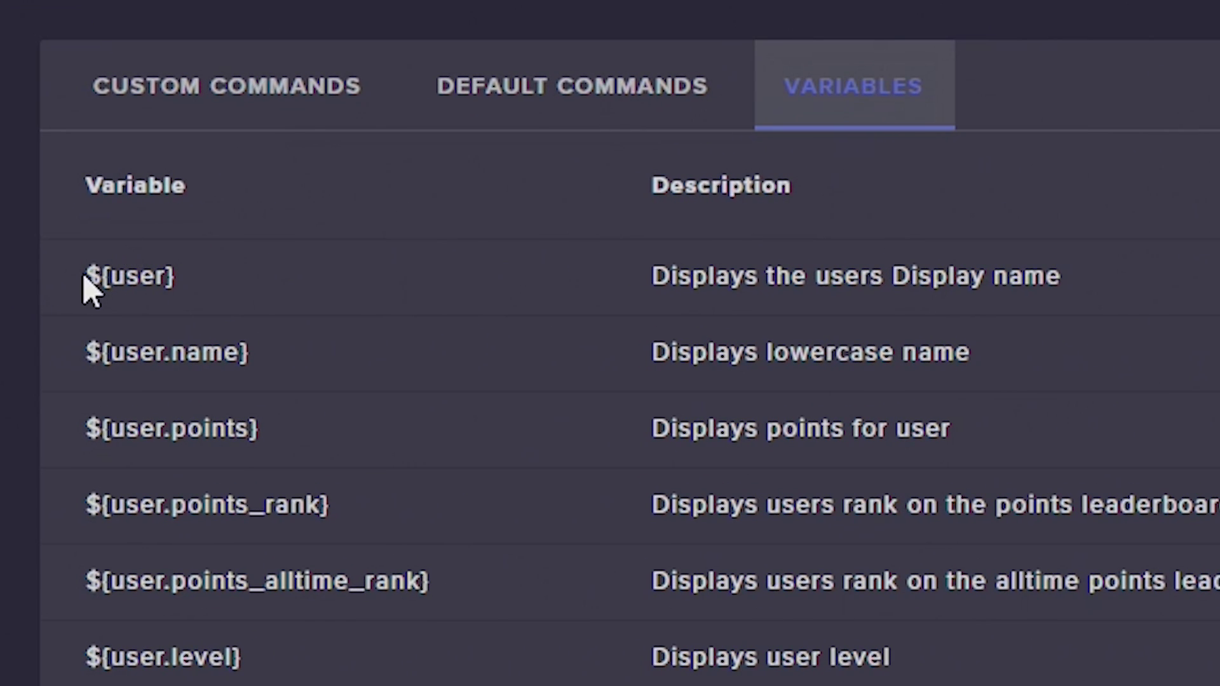
{"action": "left_click_drag", "start_coordinate": [90, 275], "coordinate": [202, 281]}
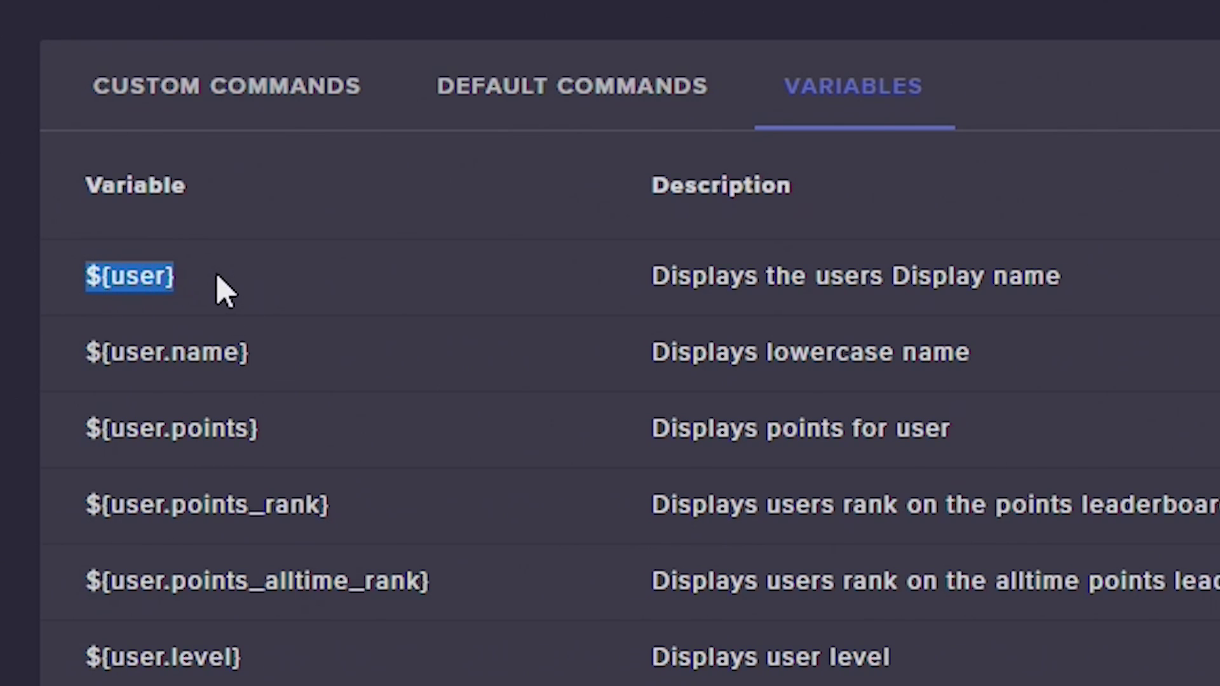
{"action": "left_click", "coordinate": [204, 84]}
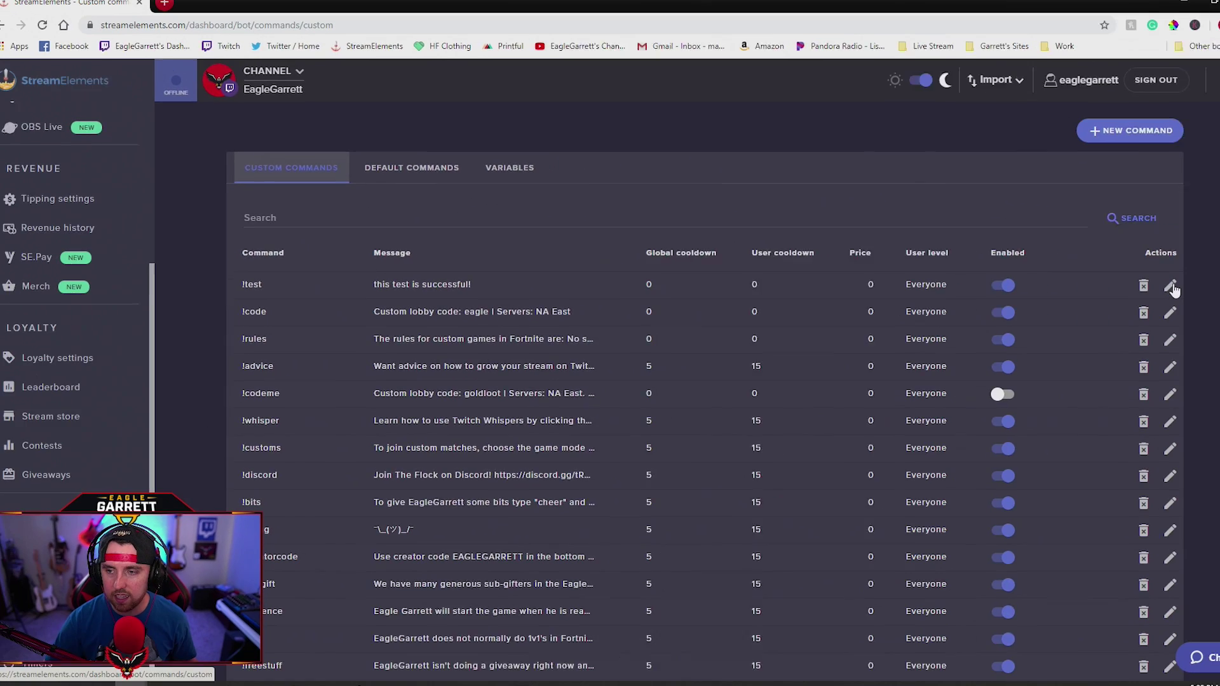
Step: Insert ${user} before the '!' in the !test response and save it
{"action": "left_click", "coordinate": [1135, 281]}
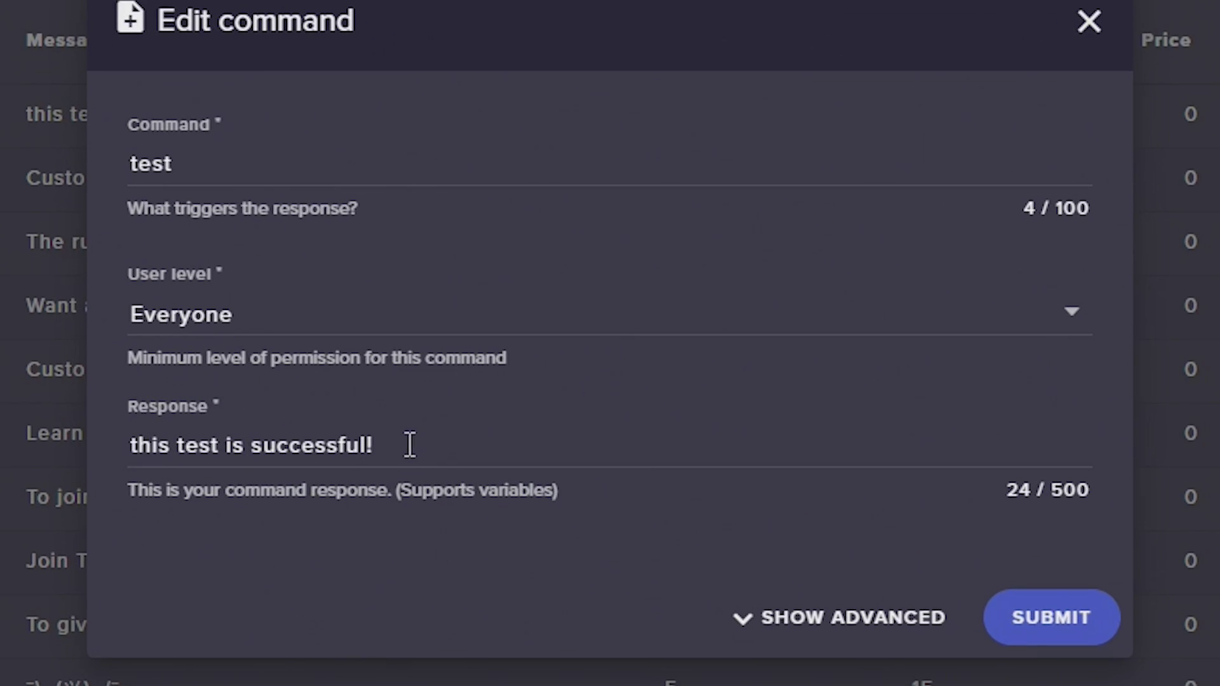
{"action": "left_click", "coordinate": [368, 445]}
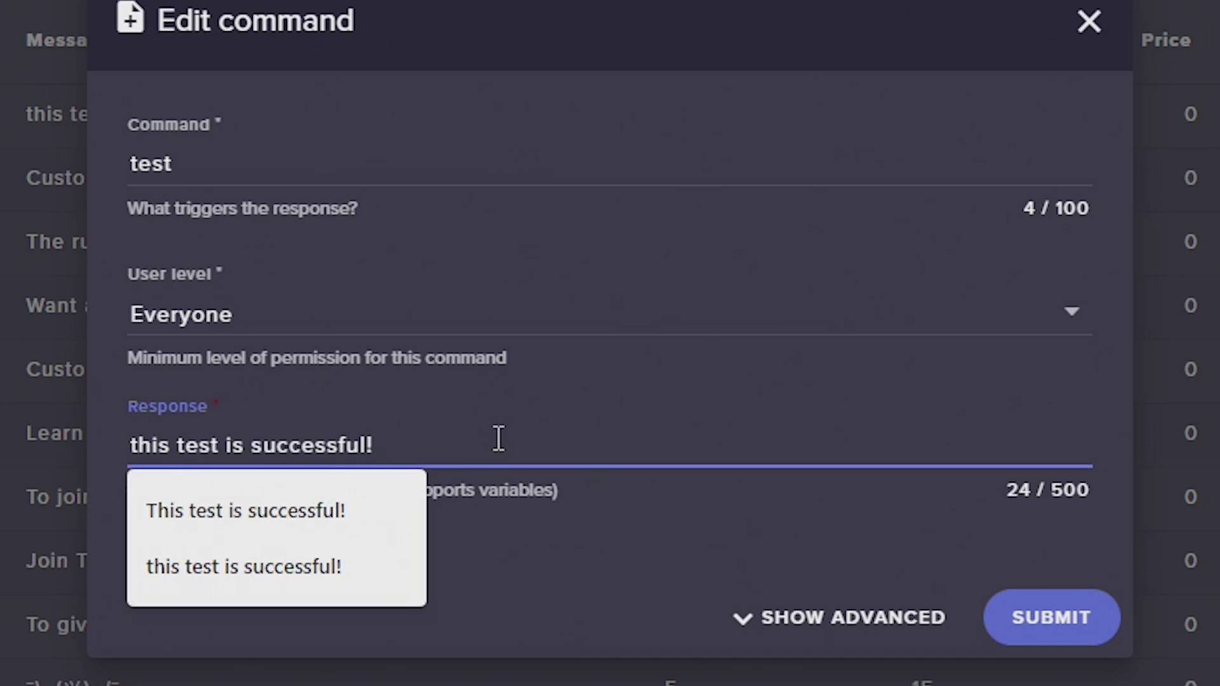
{"action": "type", "text": "${user}"}
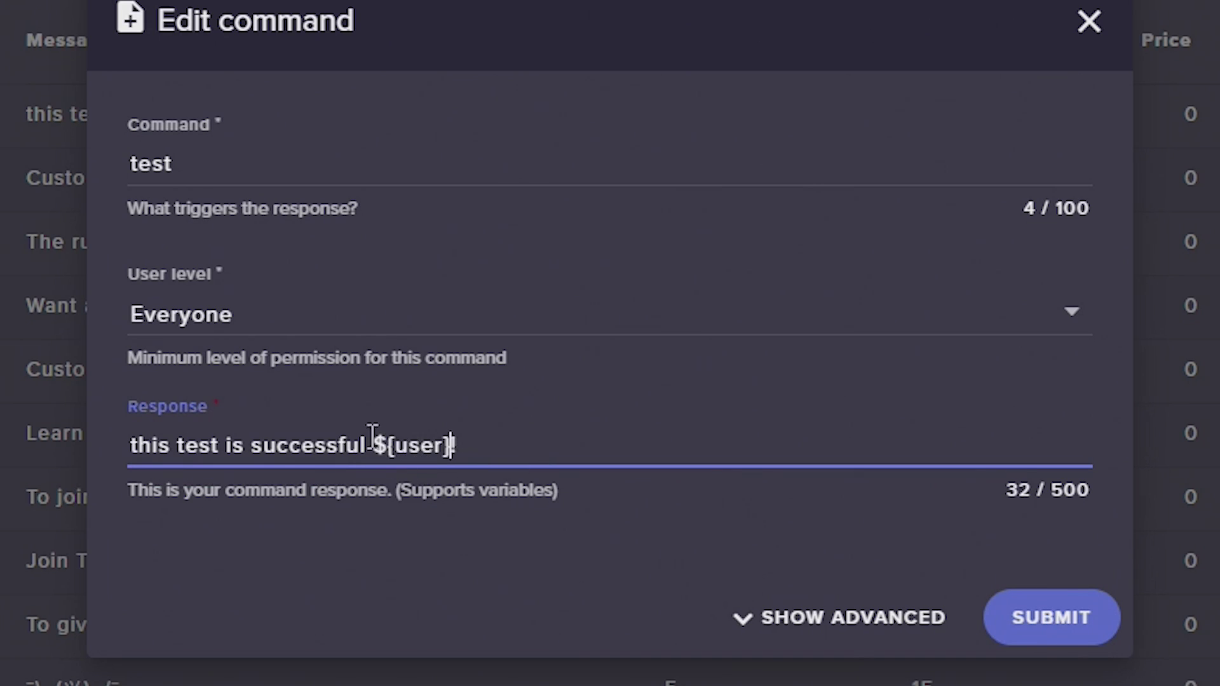
{"action": "left_click", "coordinate": [1051, 620]}
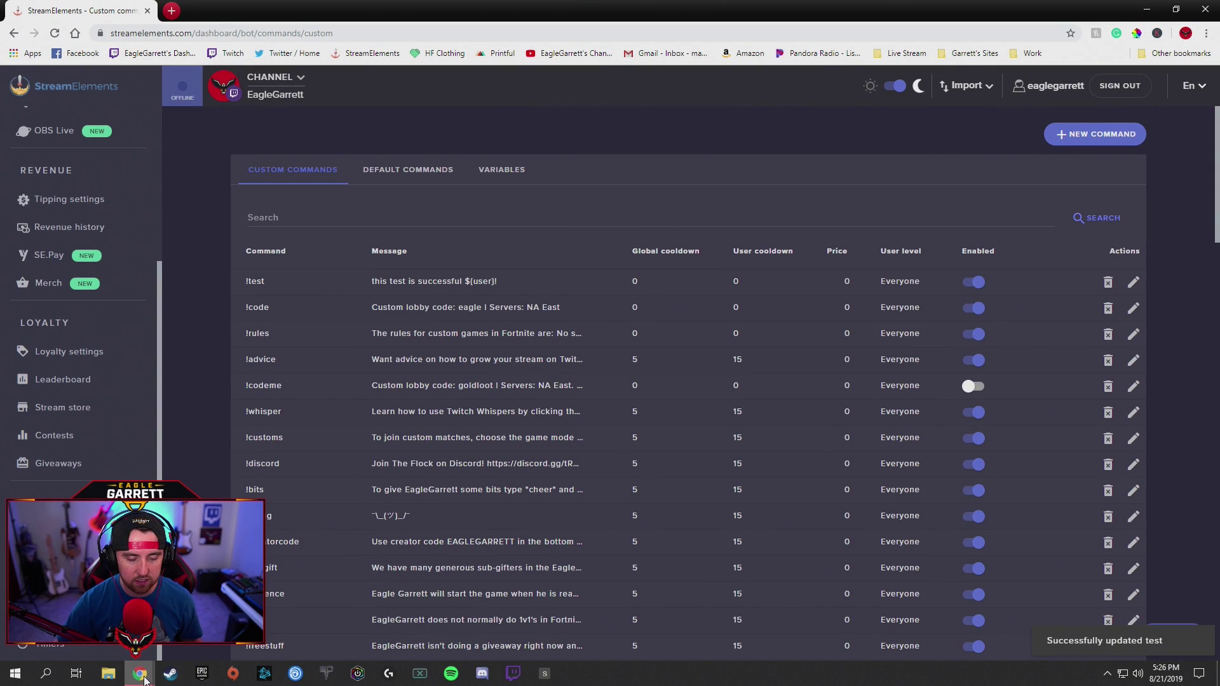
Step: Send 'working' in Twitch chat to check the bot's reply, then view the Variables reference
{"action": "left_click", "coordinate": [298, 610]}
{"action": "left_click", "coordinate": [712, 509]}
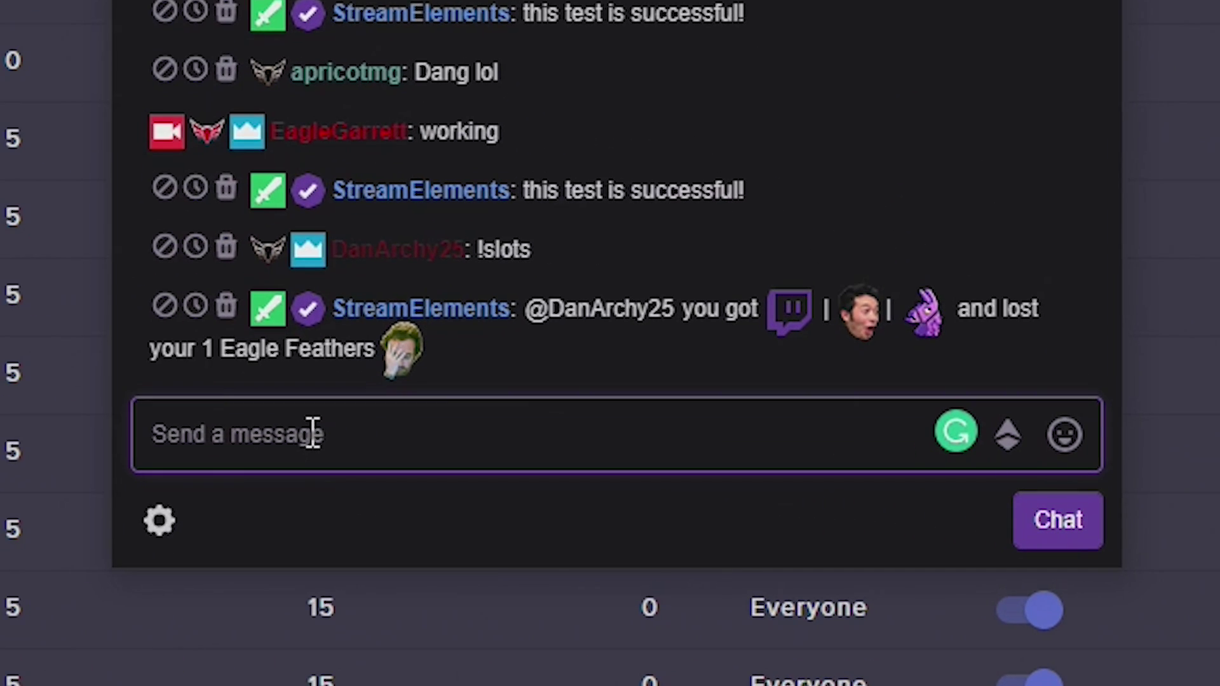
{"action": "type", "text": "working"}
{"action": "key", "text": "Return"}
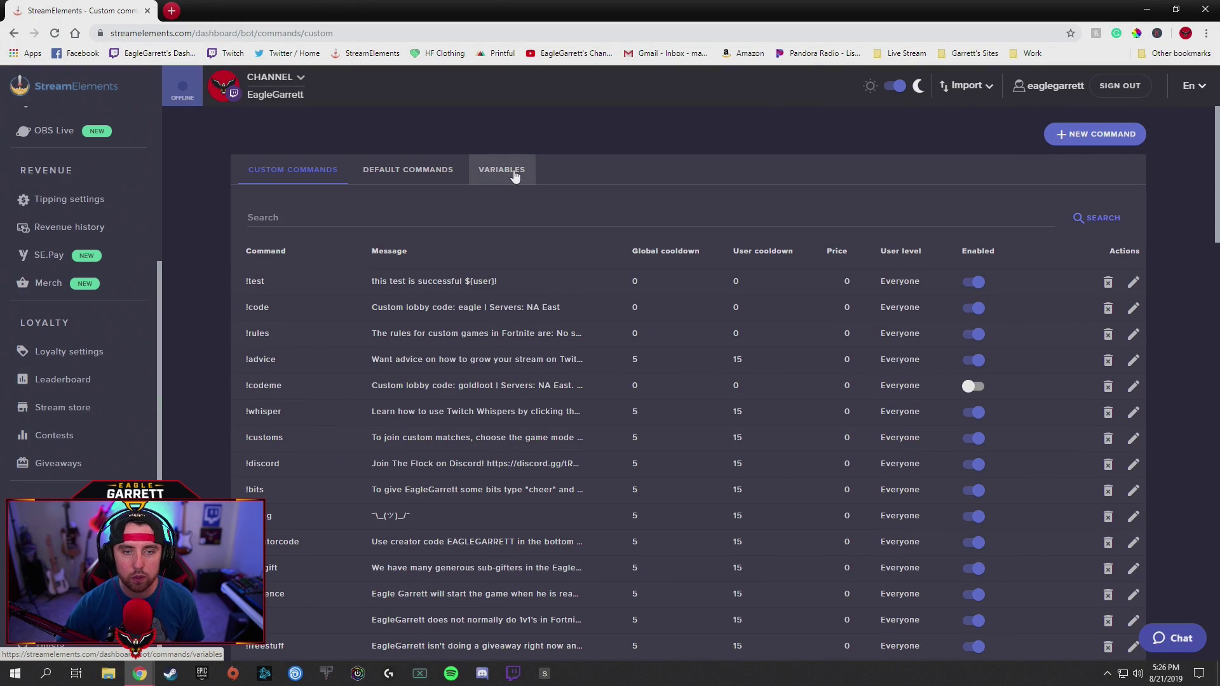
{"action": "left_click", "coordinate": [516, 177]}
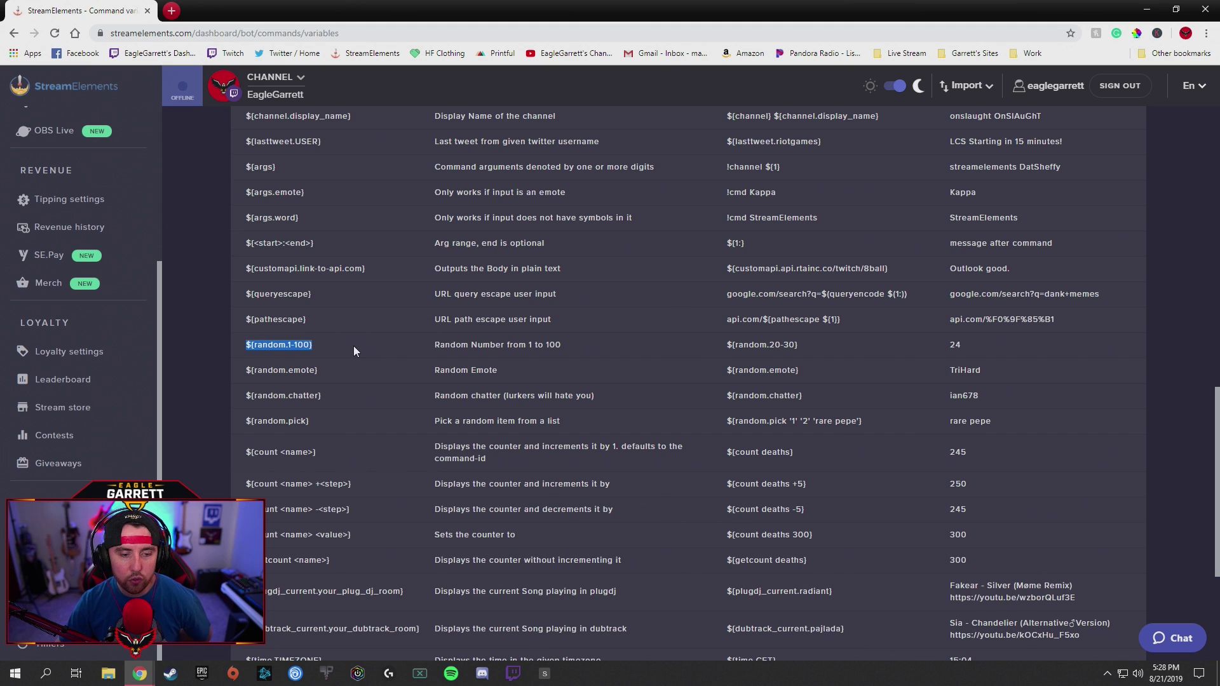
Step: Scroll the Variables table and highlight the ${random.pick} variable and its example
{"action": "scroll", "coordinate": [354, 349], "scroll_direction": "down", "scroll_amount": 1}
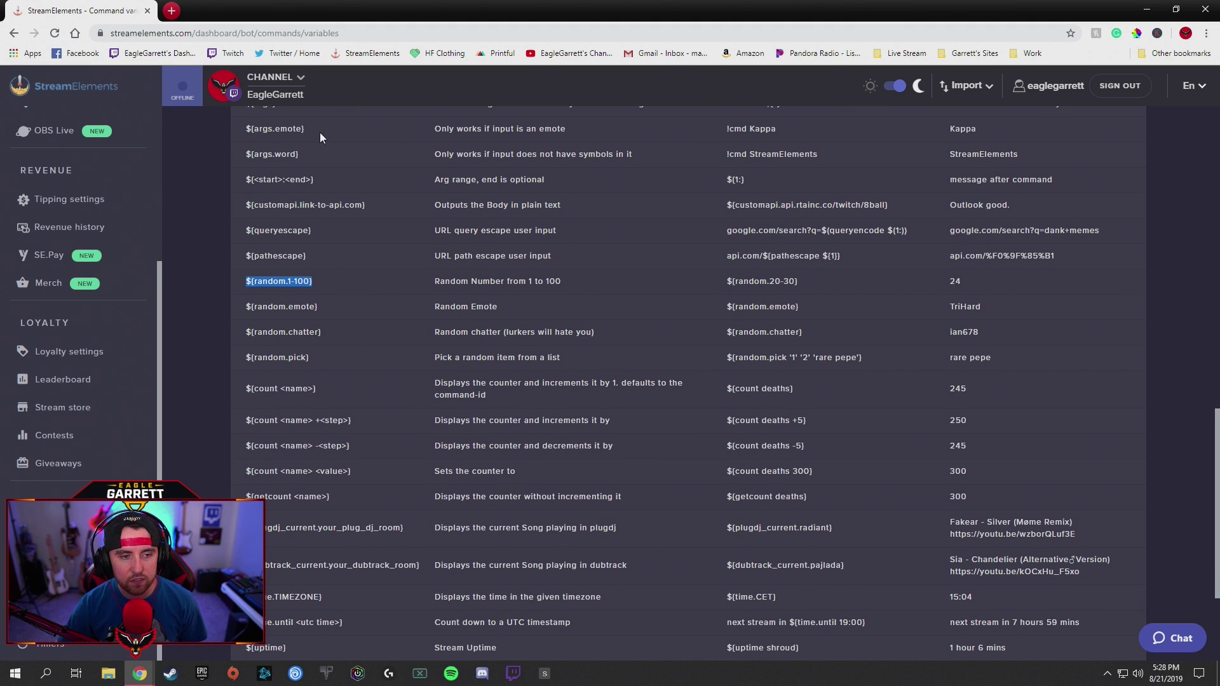
{"action": "scroll", "coordinate": [314, 337], "scroll_direction": "down", "scroll_amount": 1}
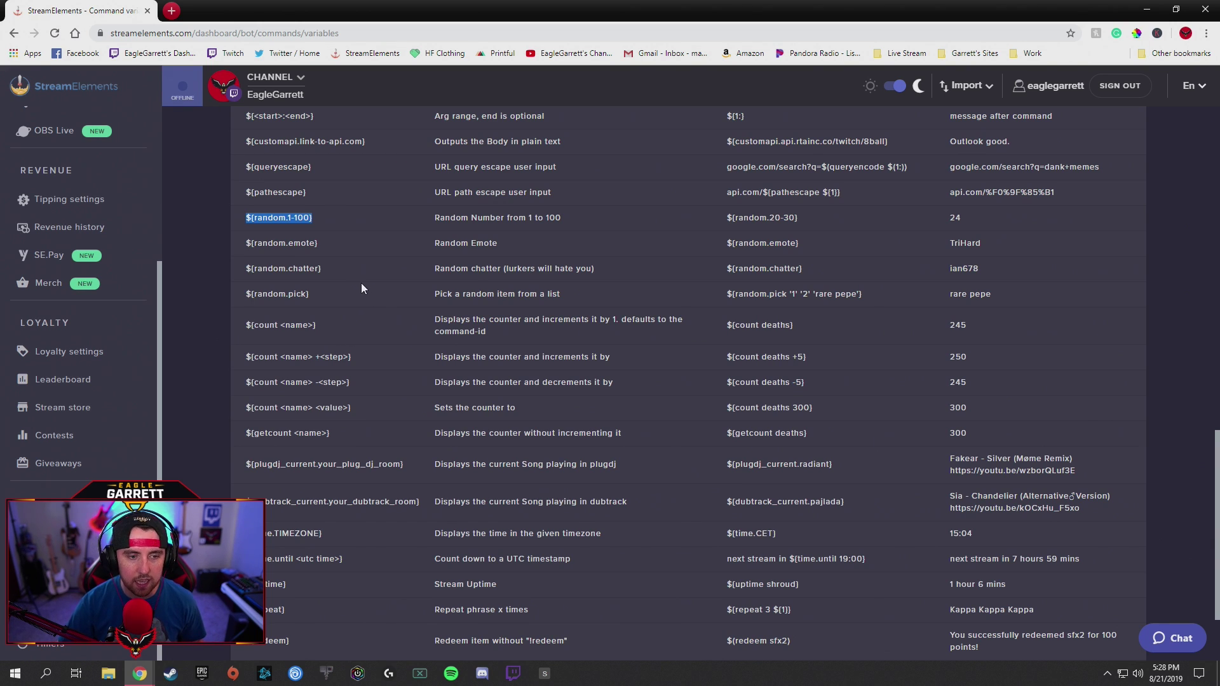
{"action": "left_click_drag", "start_coordinate": [247, 294], "coordinate": [315, 296]}
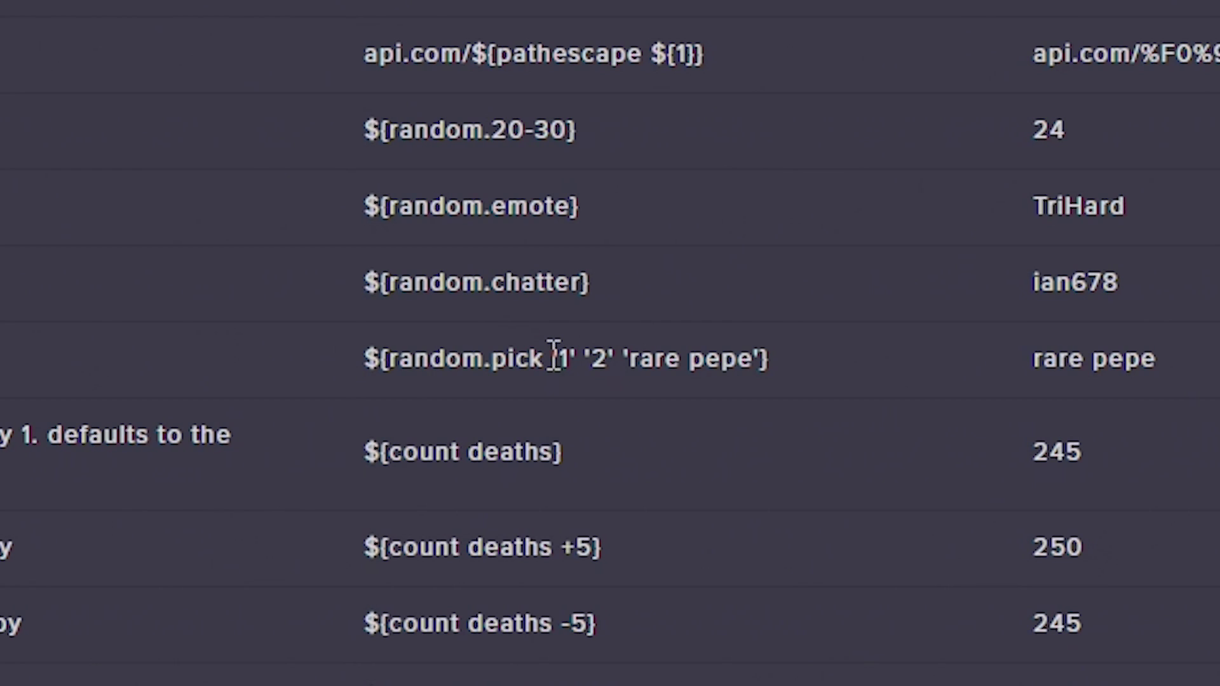
{"action": "mouse_move", "coordinate": [552, 358]}
{"action": "left_mouse_down"}
{"action": "mouse_move", "coordinate": [597, 360]}
{"action": "mouse_move", "coordinate": [569, 358]}
{"action": "left_mouse_up"}
{"action": "left_click", "coordinate": [585, 358]}
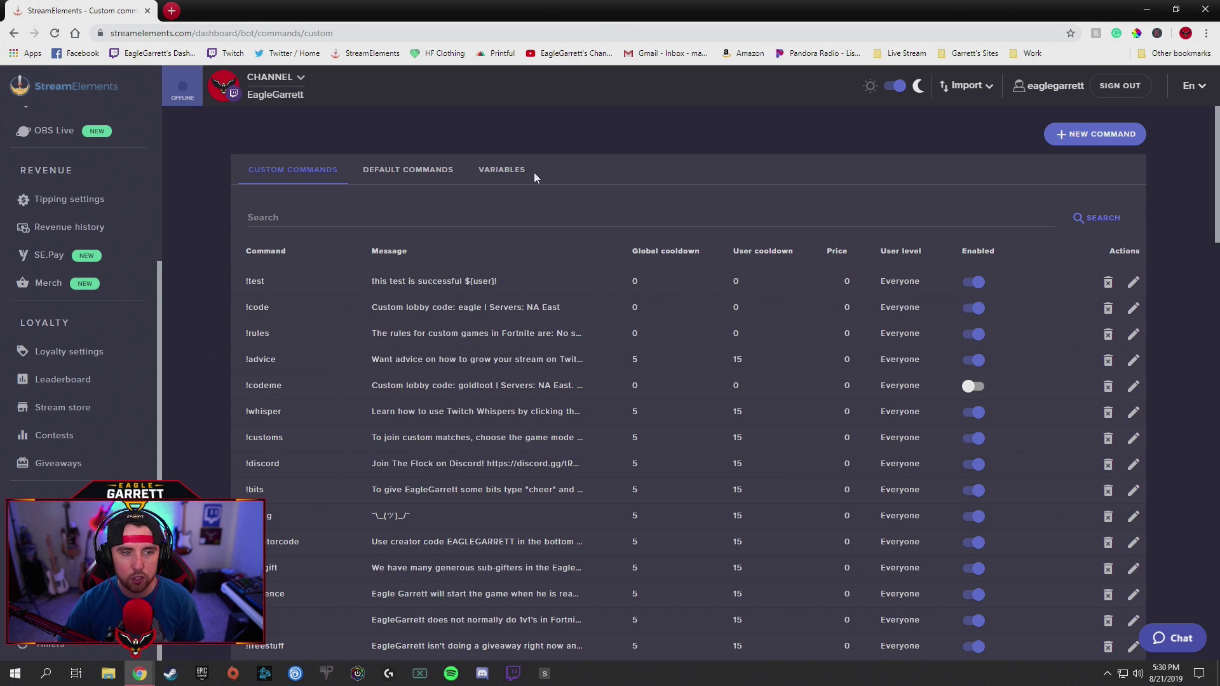
Step: Edit the !test response to add 'you are a' before the '!' and save it
{"action": "left_click", "coordinate": [1134, 282]}
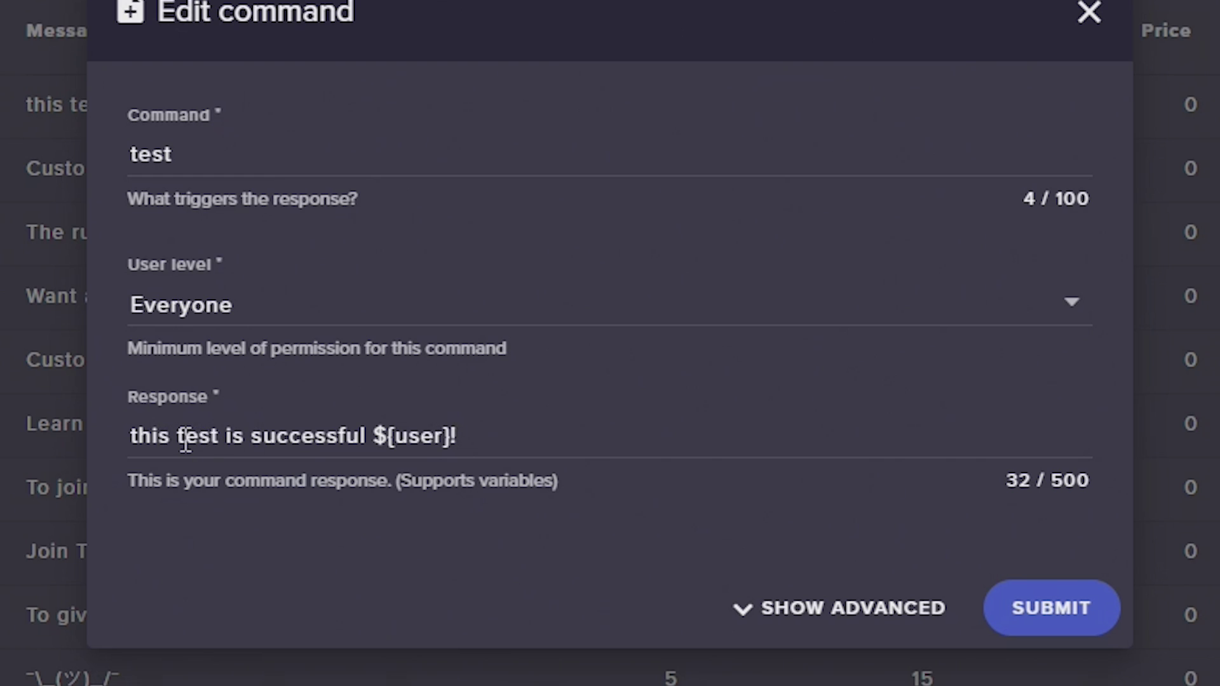
{"action": "left_click", "coordinate": [451, 434]}
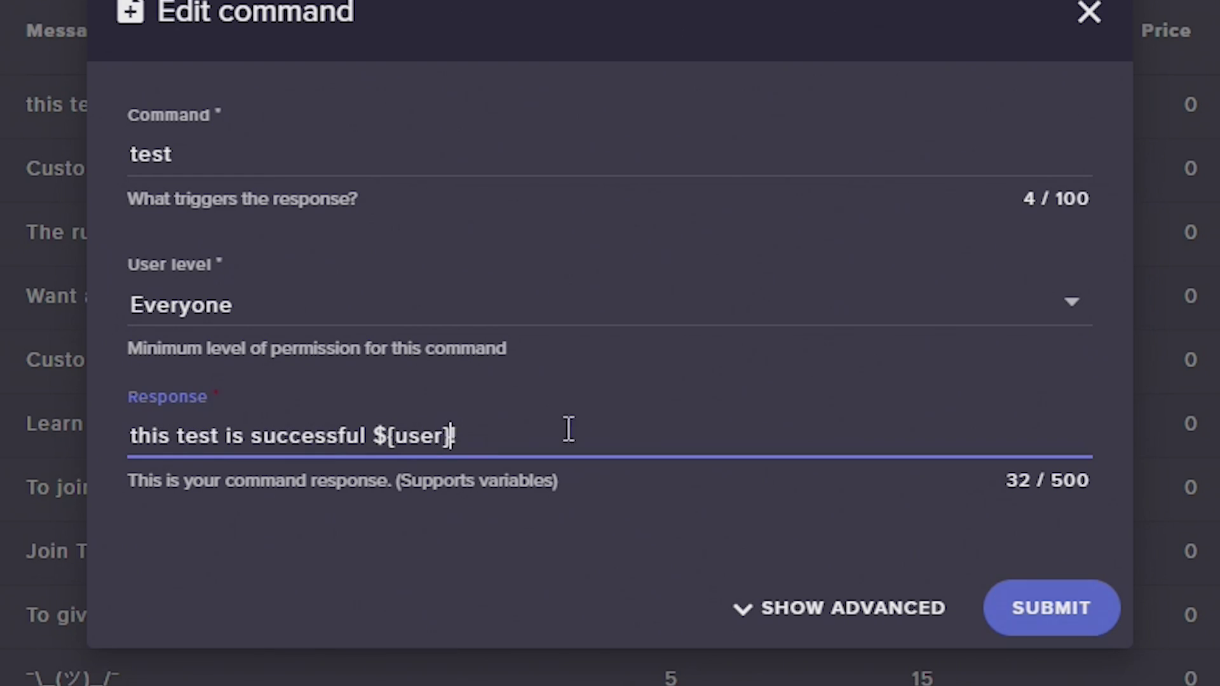
{"action": "type", "text": "you are a"}
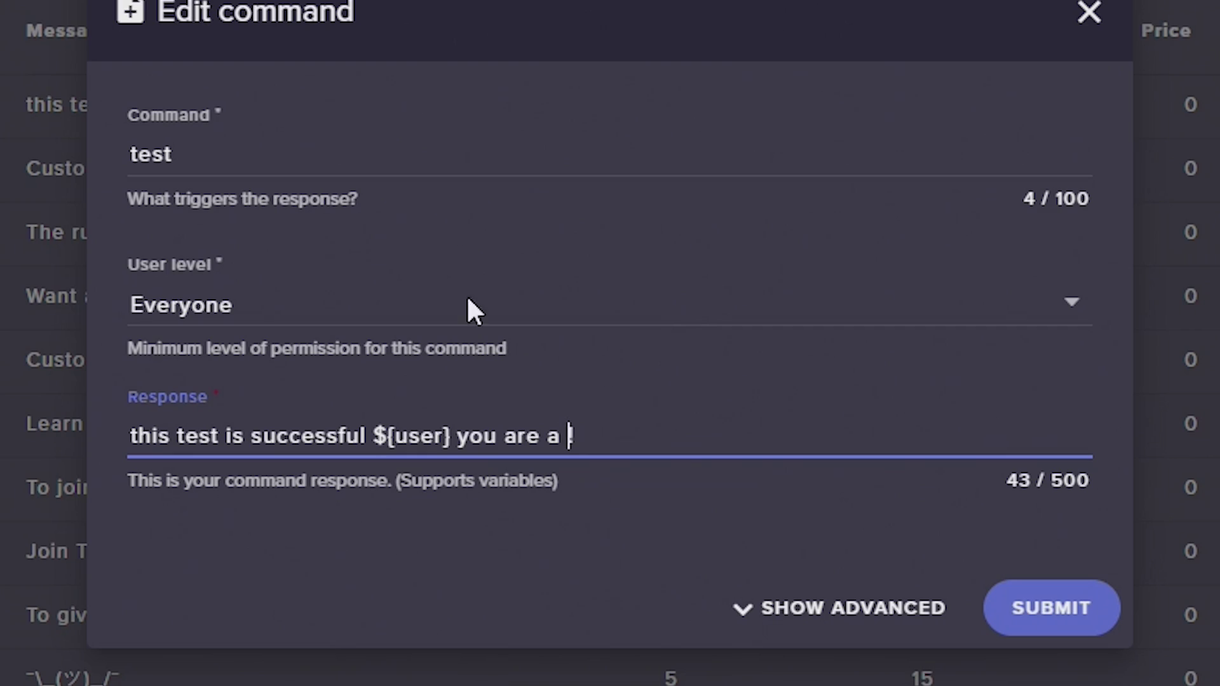
{"action": "left_click", "coordinate": [1052, 608]}
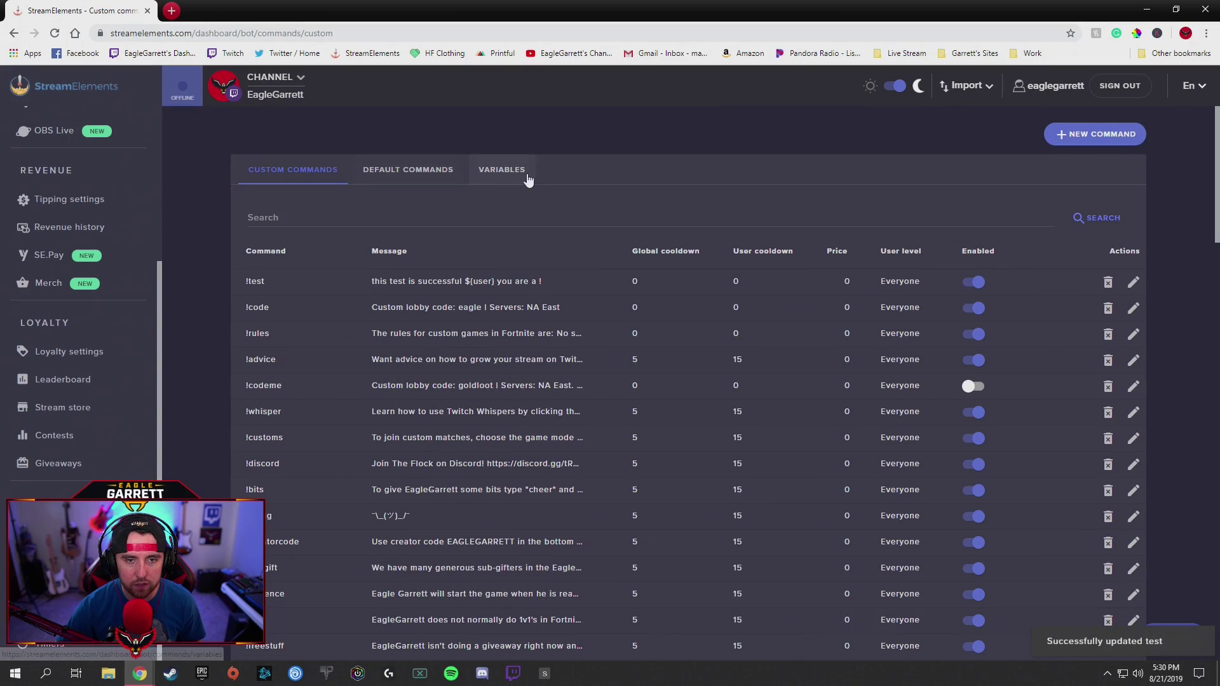
Step: Copy the ${random.pick} example from the Variables table and return to Custom Commands
{"action": "left_click", "coordinate": [525, 172]}
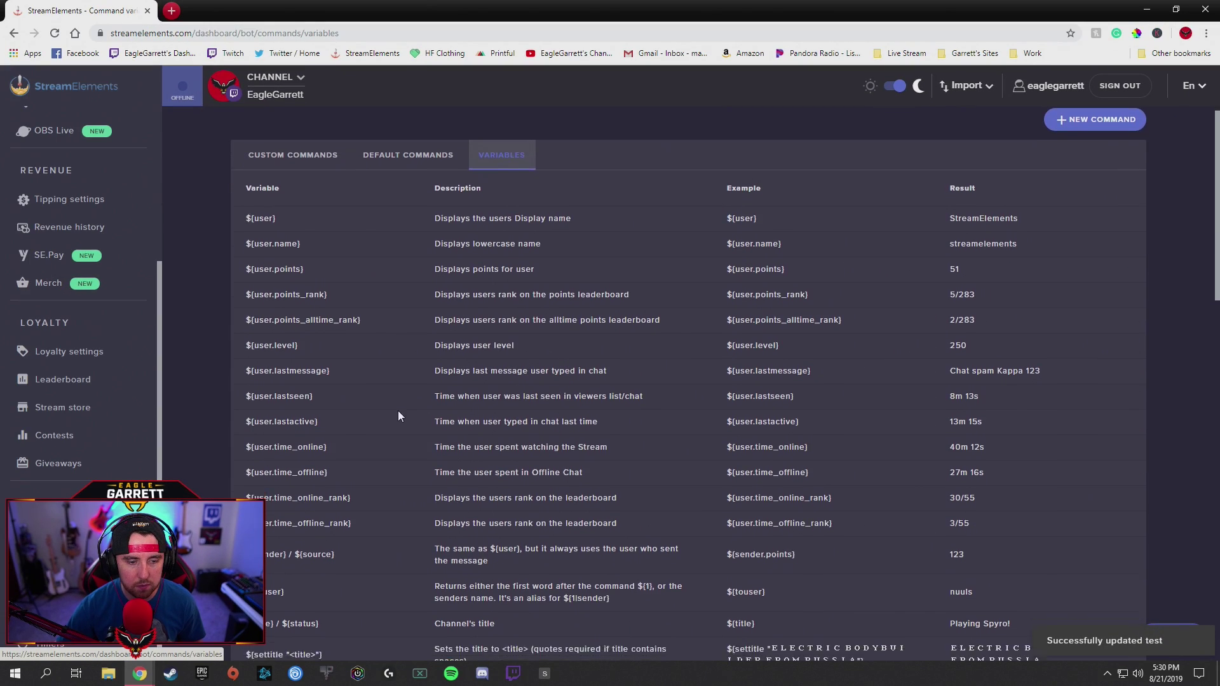
{"action": "scroll", "coordinate": [397, 410], "scroll_direction": "down", "scroll_amount": 8}
{"action": "scroll", "coordinate": [388, 409], "scroll_direction": "down", "scroll_amount": 6}
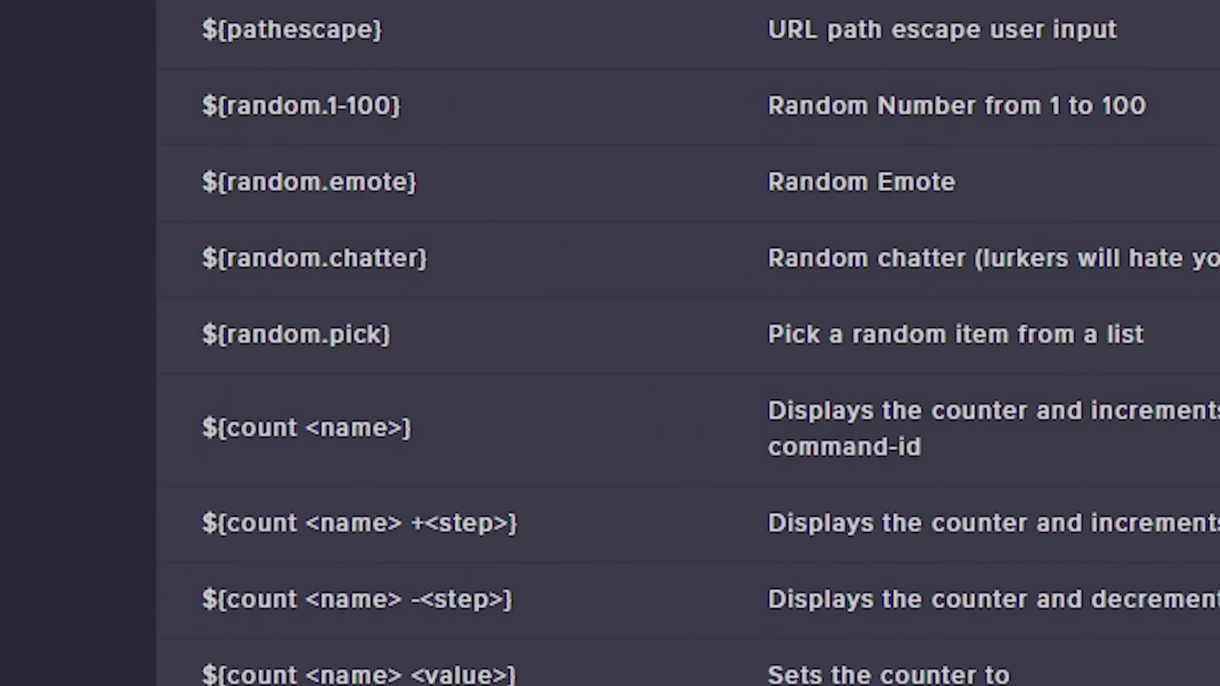
{"action": "left_click_drag", "start_coordinate": [423, 335], "coordinate": [855, 343]}
{"action": "key", "text": "ctrl+c"}
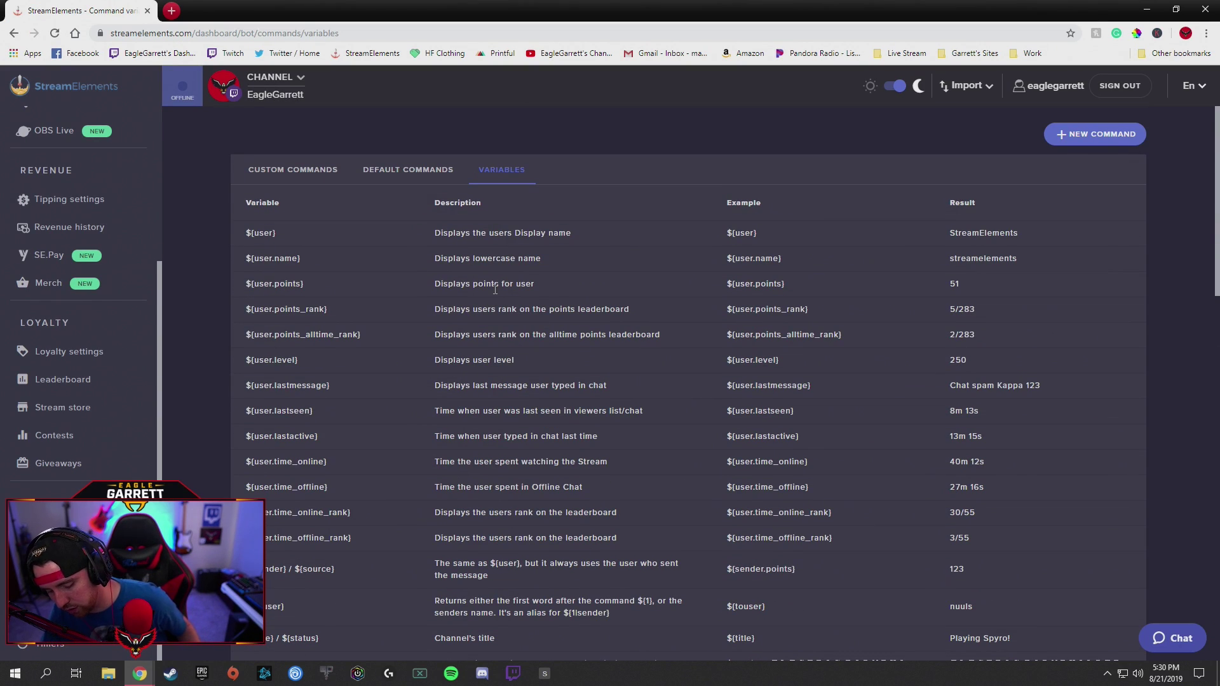
{"action": "left_click", "coordinate": [287, 169]}
{"action": "scroll", "coordinate": [395, 448], "scroll_direction": "down", "scroll_amount": 2}
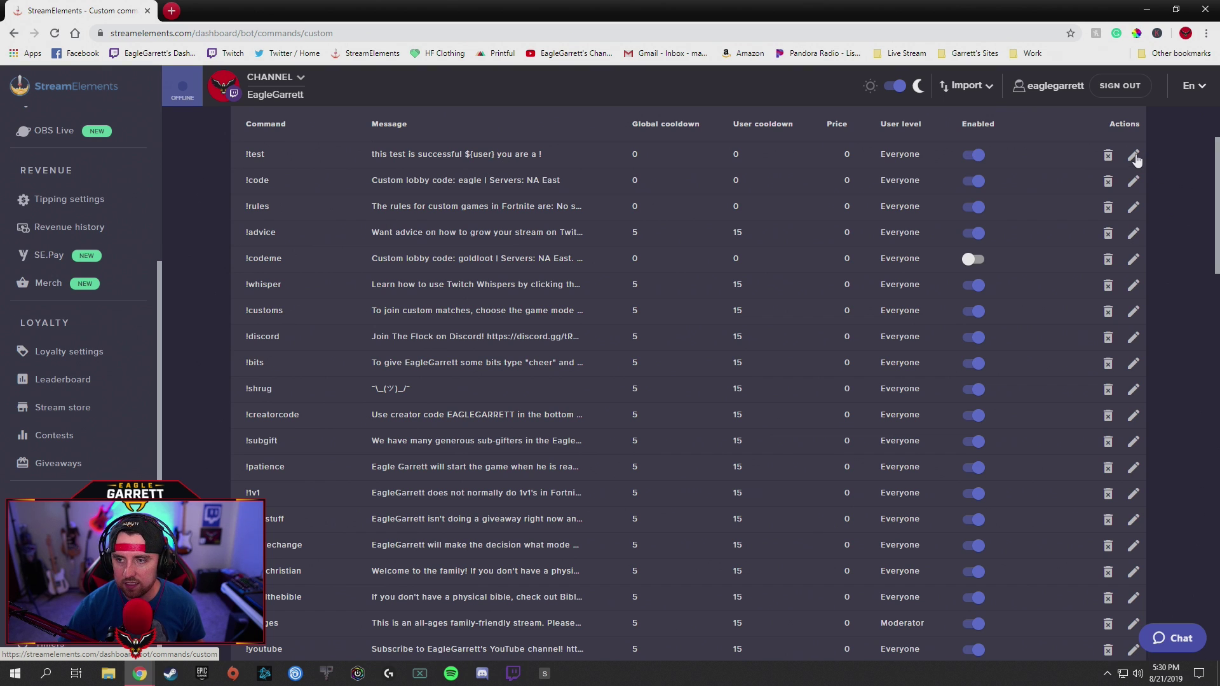
Step: Insert ${random.pick 'legend' 'champ' 'VIP'} before the '!' in the !test response, removing the space, and save
{"action": "left_click", "coordinate": [1135, 157]}
{"action": "left_click", "coordinate": [589, 414]}
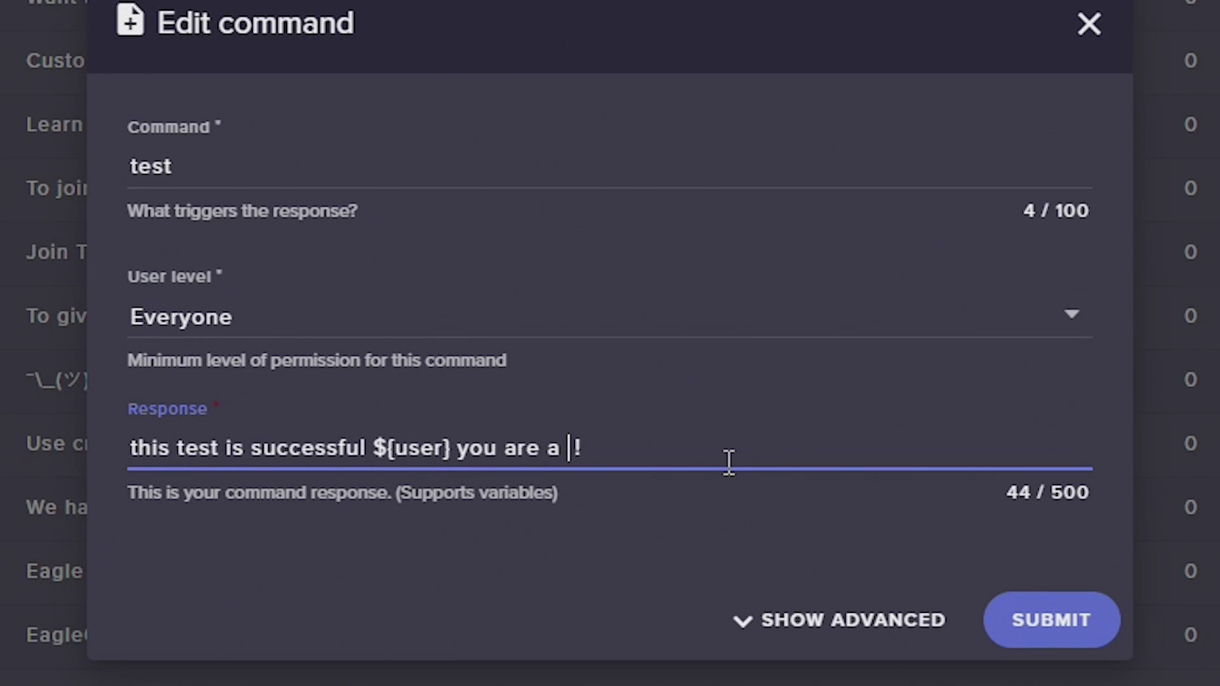
{"action": "key", "text": "ctrl+v"}
{"action": "double_click", "coordinate": [743, 450]}
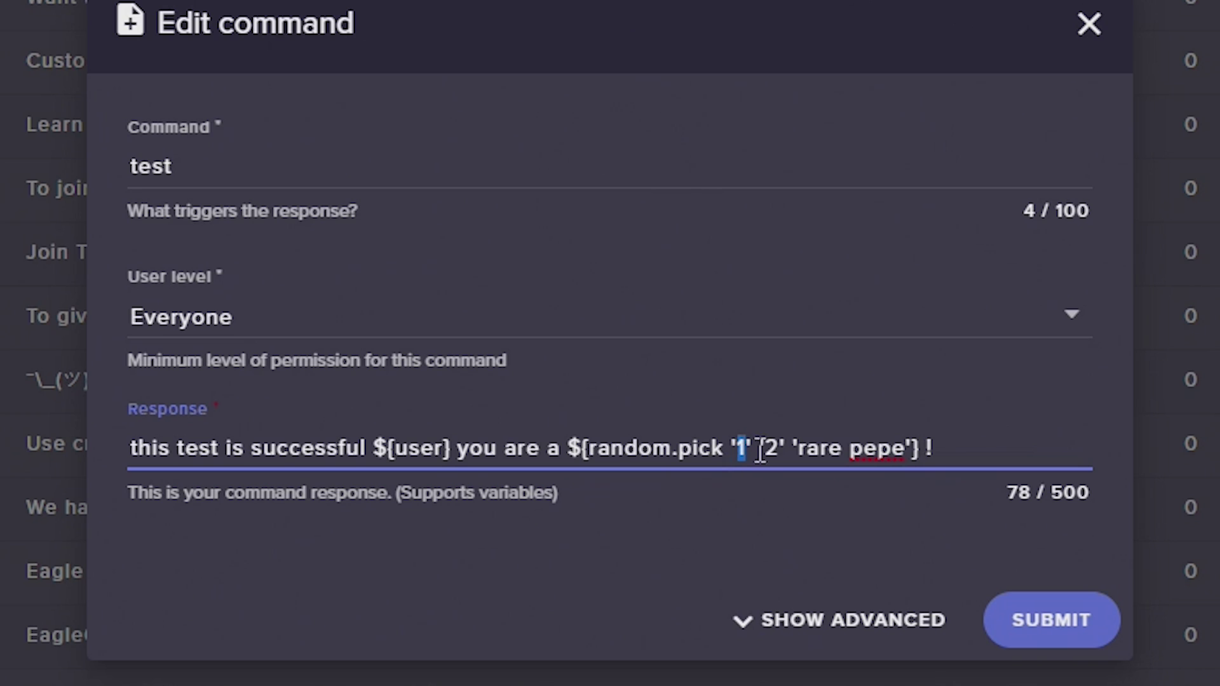
{"action": "type", "text": "legend"}
{"action": "double_click", "coordinate": [838, 450]}
{"action": "type", "text": "champ"}
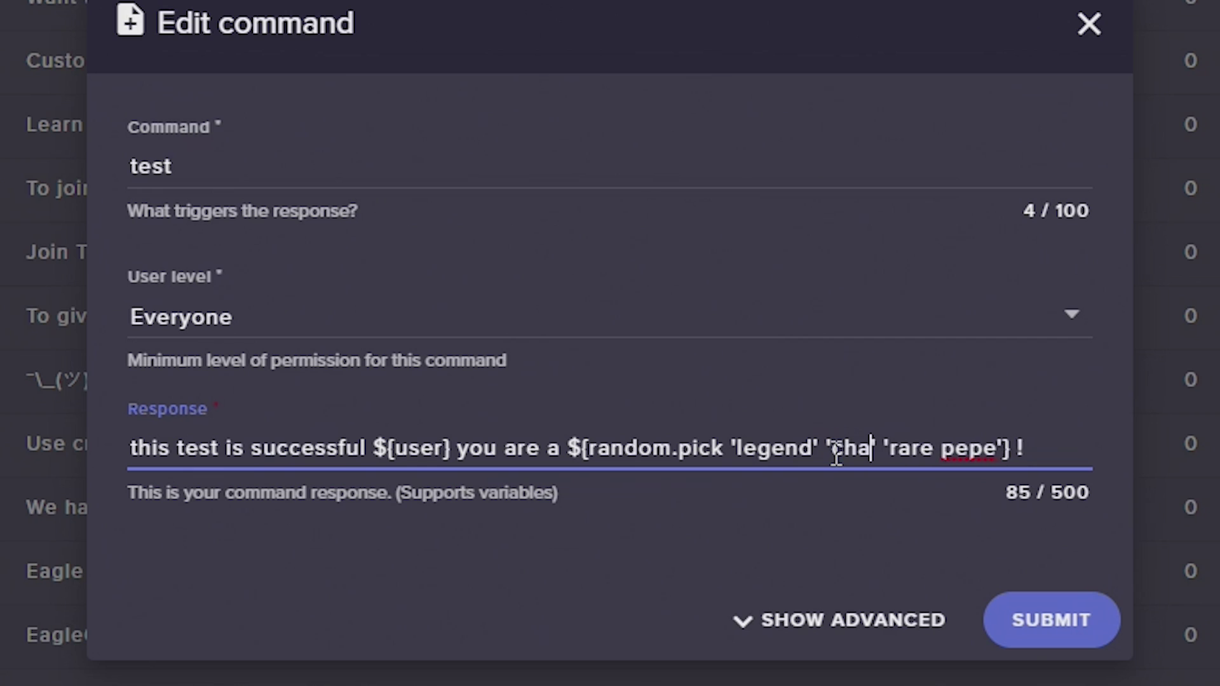
{"action": "left_click_drag", "start_coordinate": [923, 448], "coordinate": [1028, 448]}
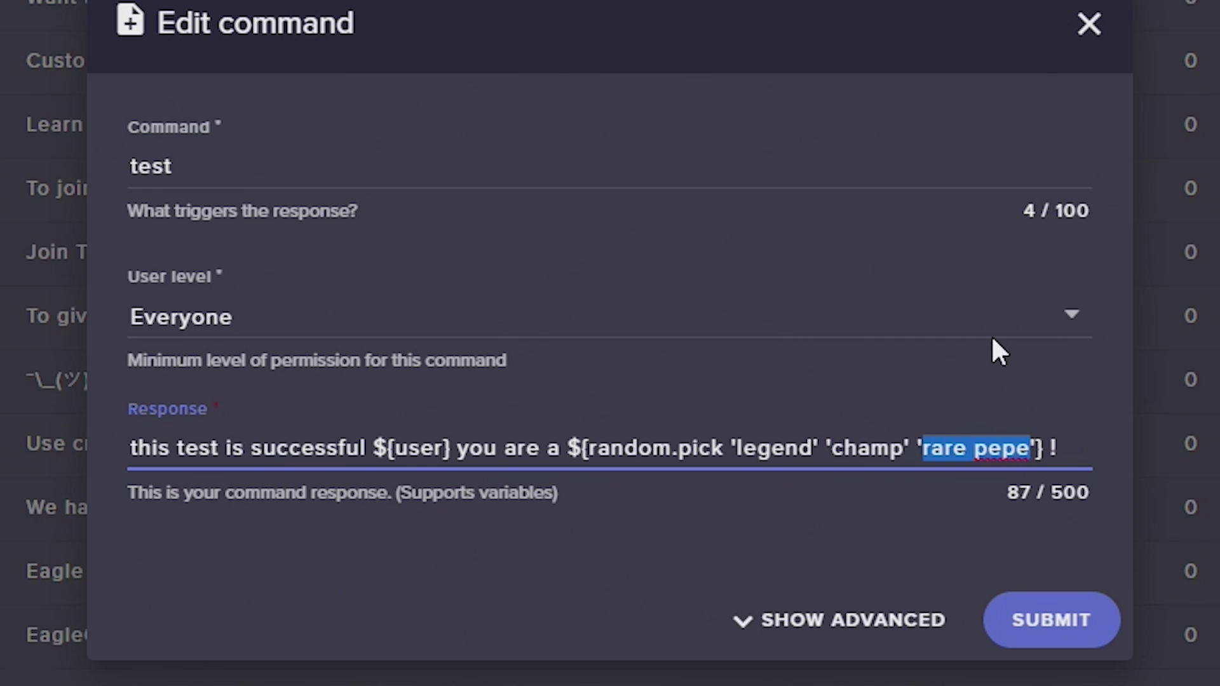
{"action": "type", "text": "VIP"}
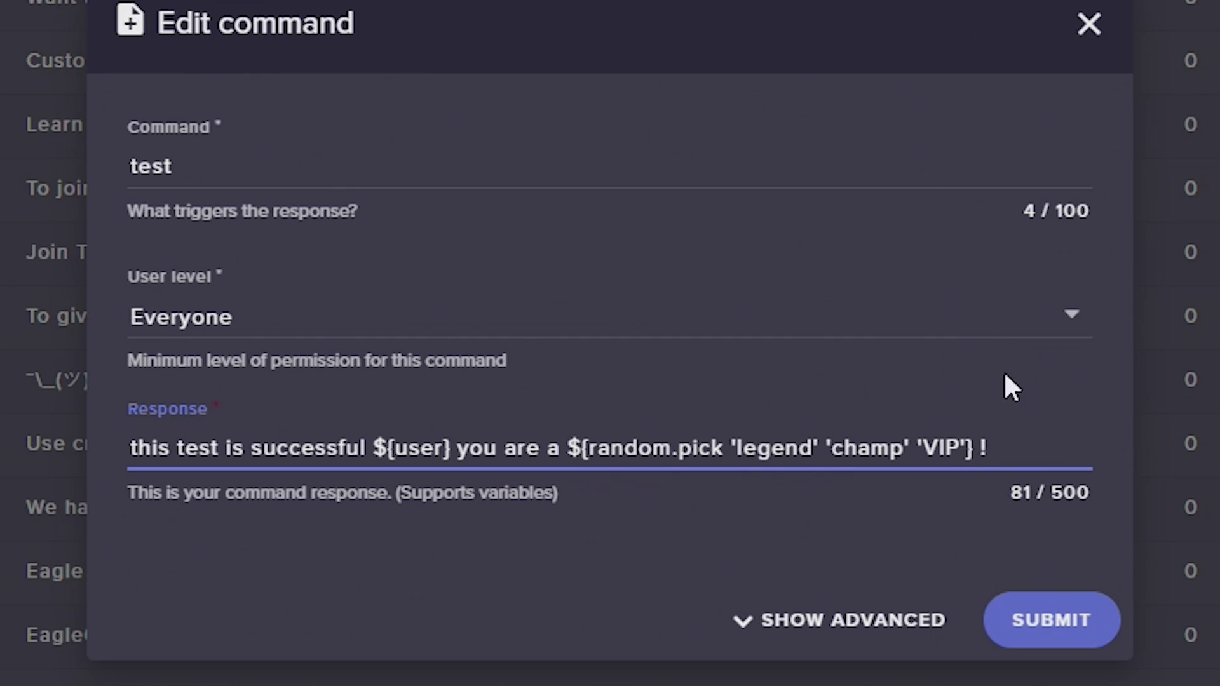
{"action": "left_click", "coordinate": [982, 445]}
{"action": "key", "text": "BackSpace"}
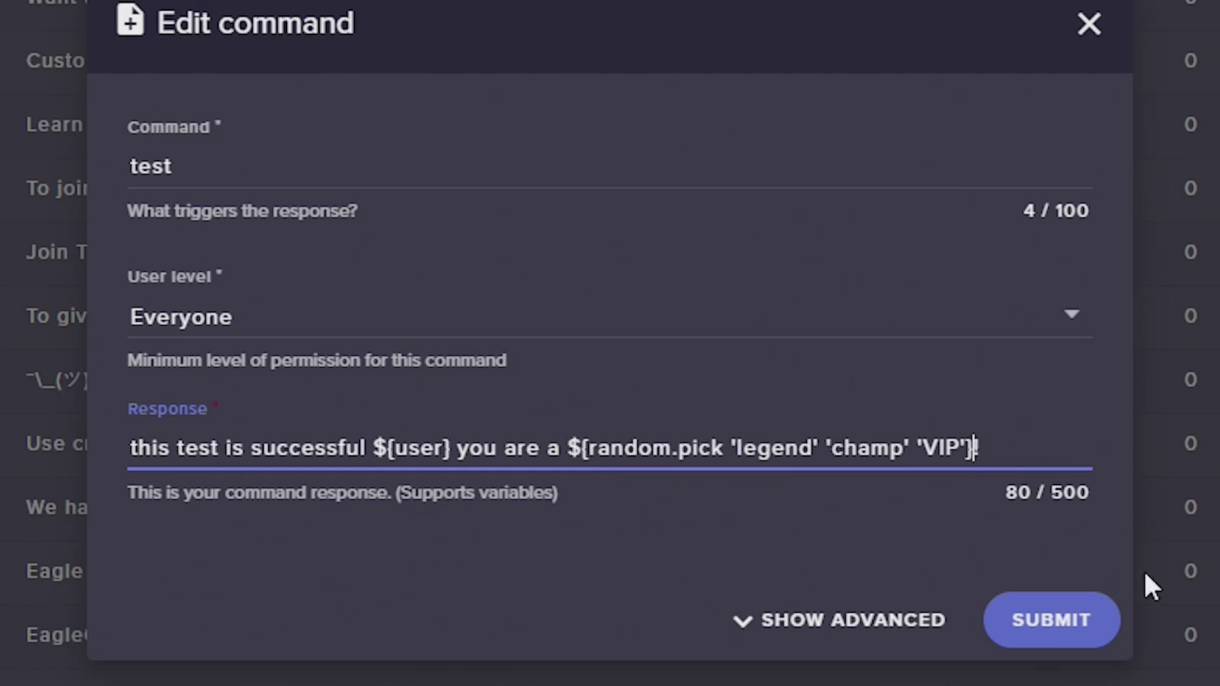
{"action": "left_click", "coordinate": [1054, 621]}
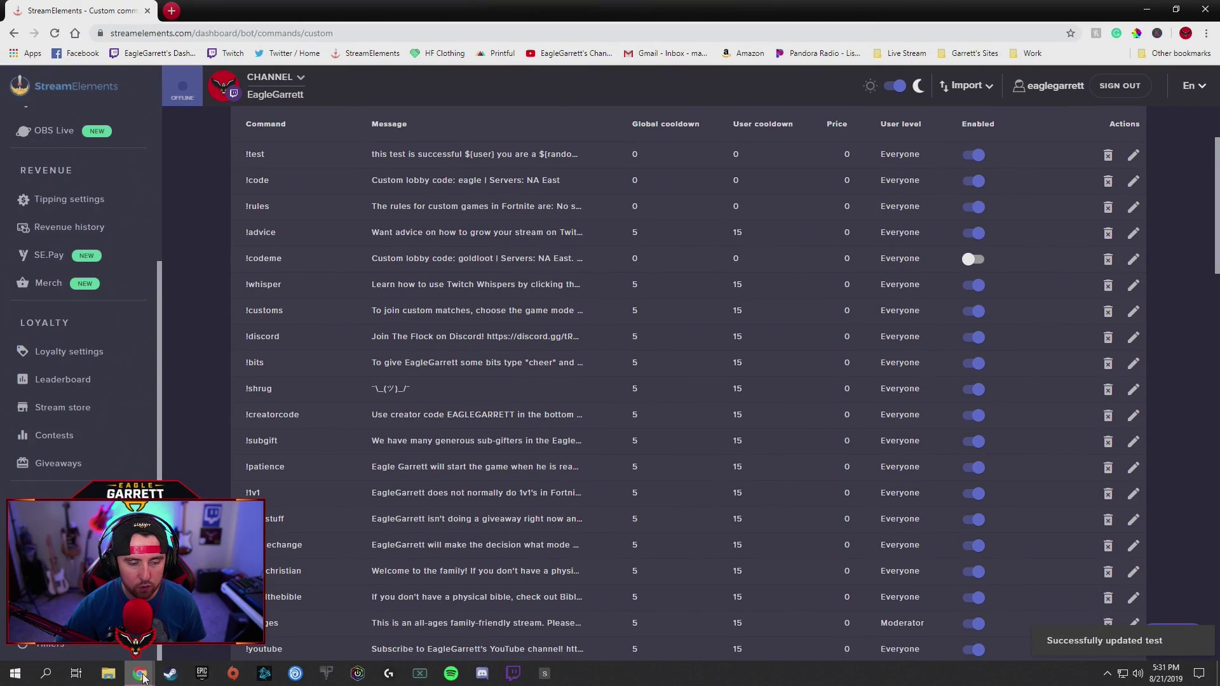
Step: Send !test and 'working' in Twitch chat to see the random endings
{"action": "mouse_move", "coordinate": [139, 673]}
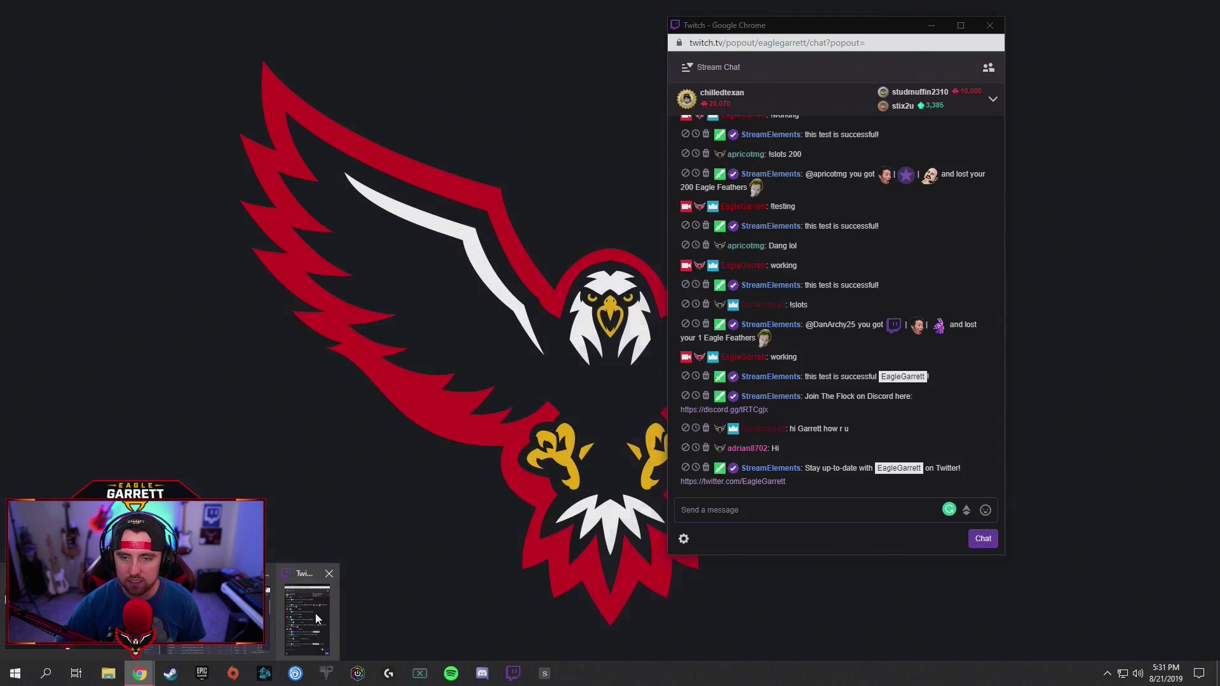
{"action": "left_click", "coordinate": [315, 613]}
{"action": "left_click_drag", "start_coordinate": [841, 30], "coordinate": [797, 31]}
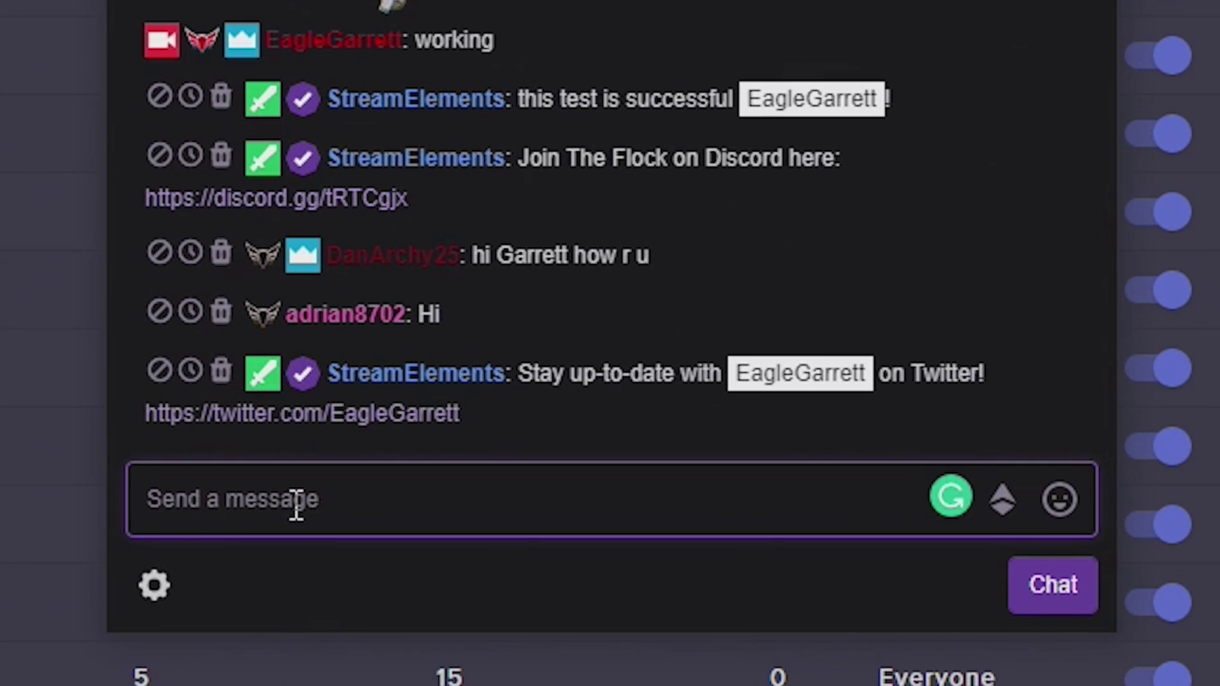
{"action": "type", "text": "!"}
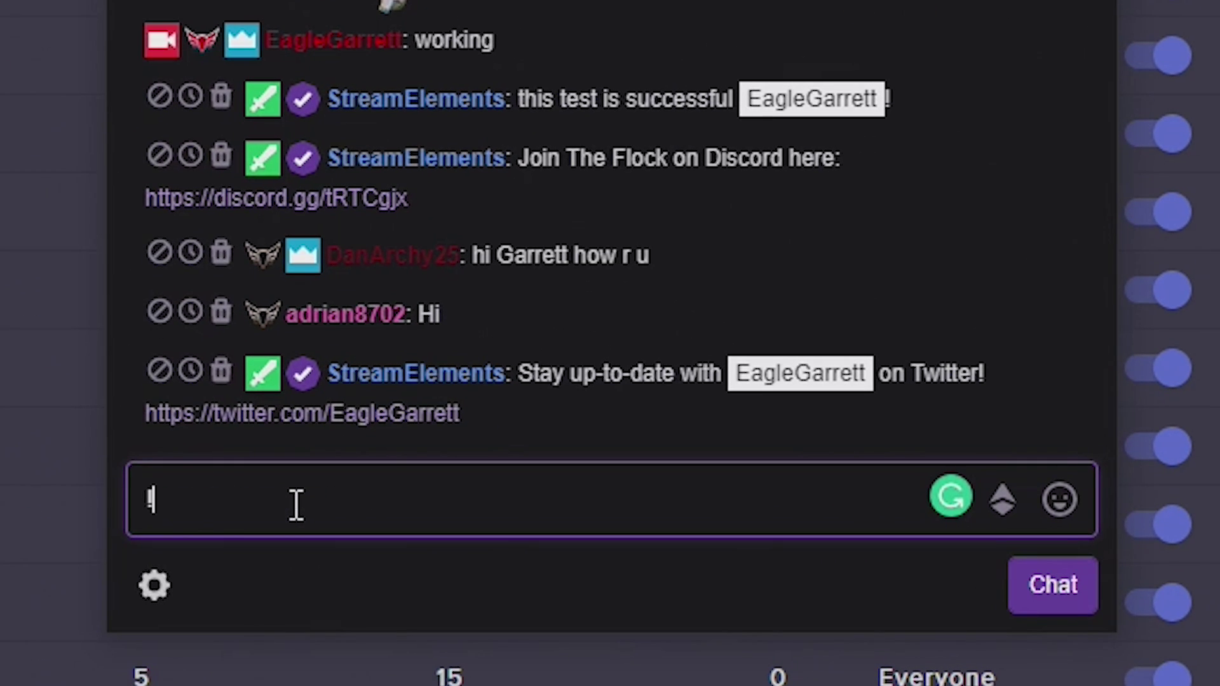
{"action": "type", "text": "test"}
{"action": "key", "text": "Return"}
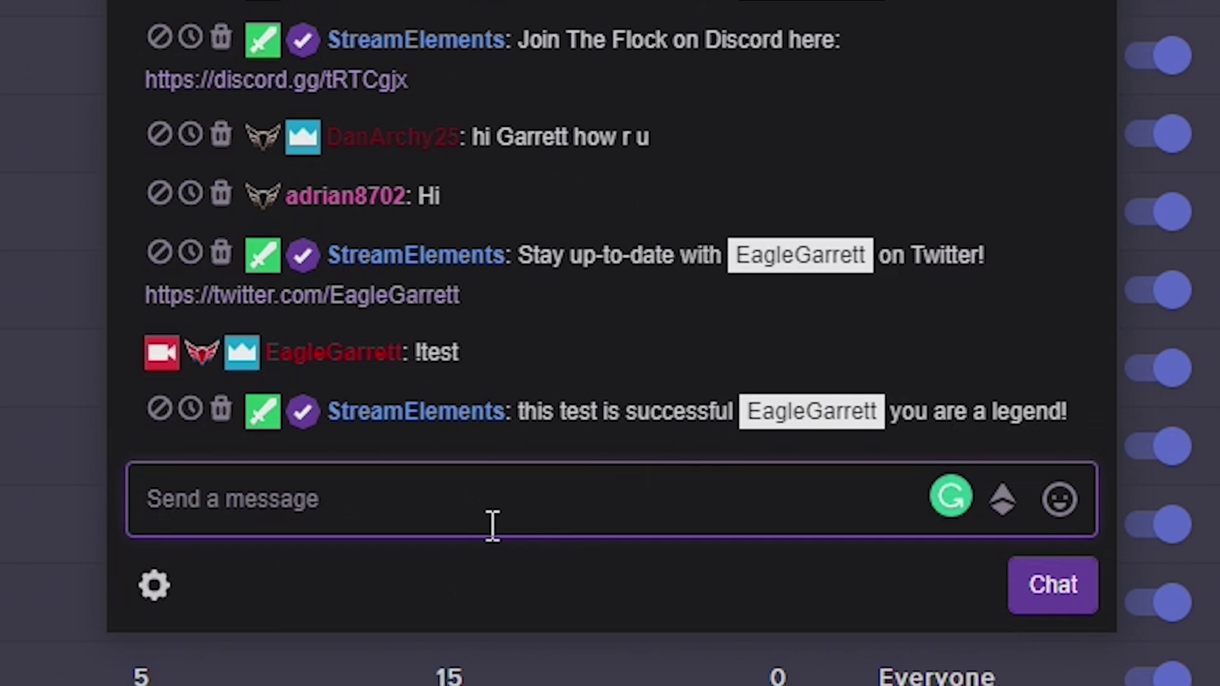
{"action": "type", "text": "working"}
{"action": "key", "text": "Return"}
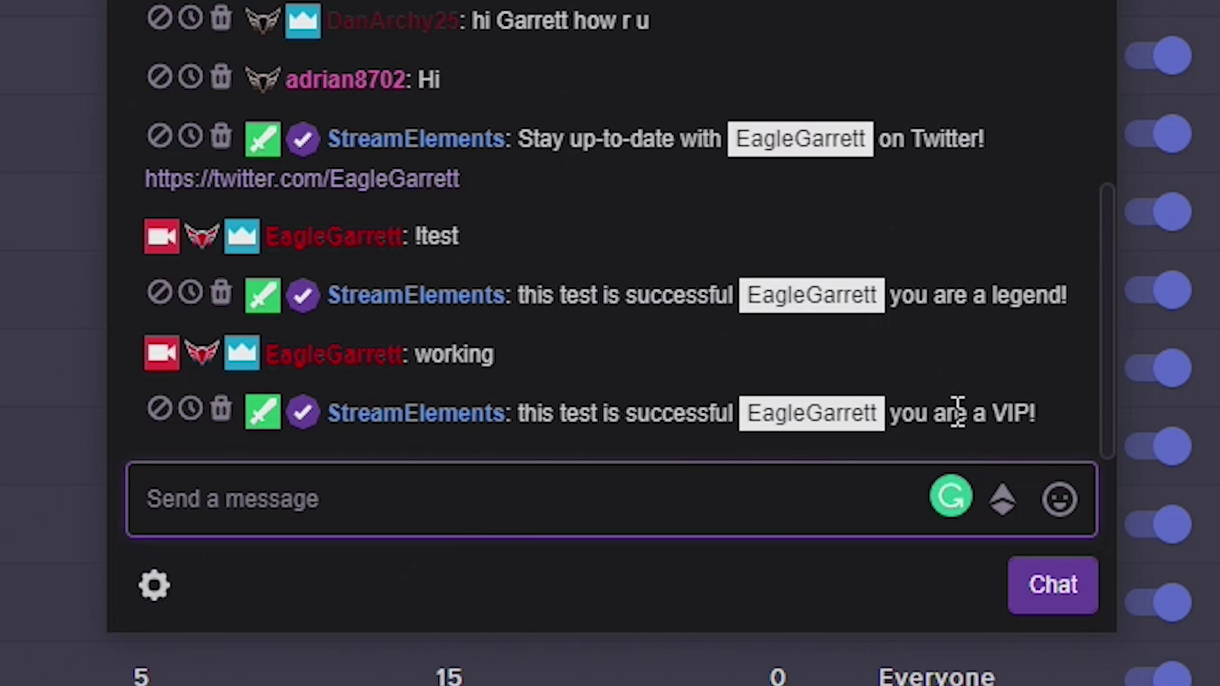
Step: Highlight the bot's 'you are a VIP!' reply in chat
{"action": "double_click", "coordinate": [901, 414]}
{"action": "left_click_drag", "start_coordinate": [932, 407], "coordinate": [1056, 436]}
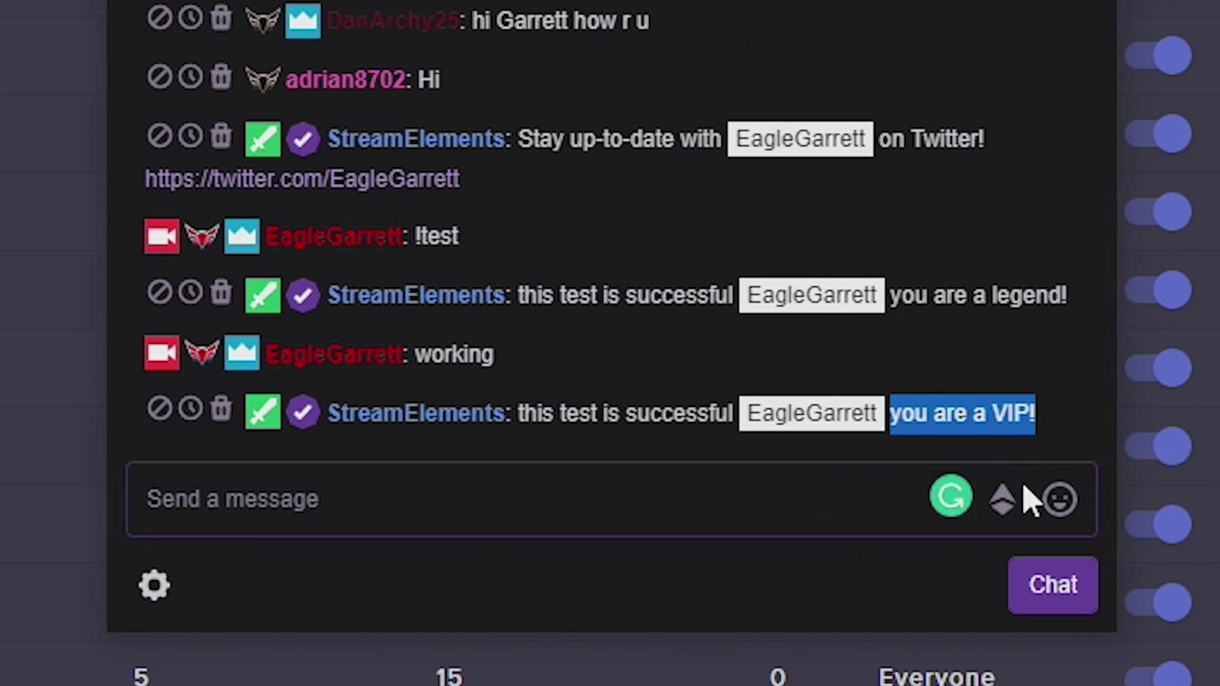
{"action": "left_click", "coordinate": [982, 357]}
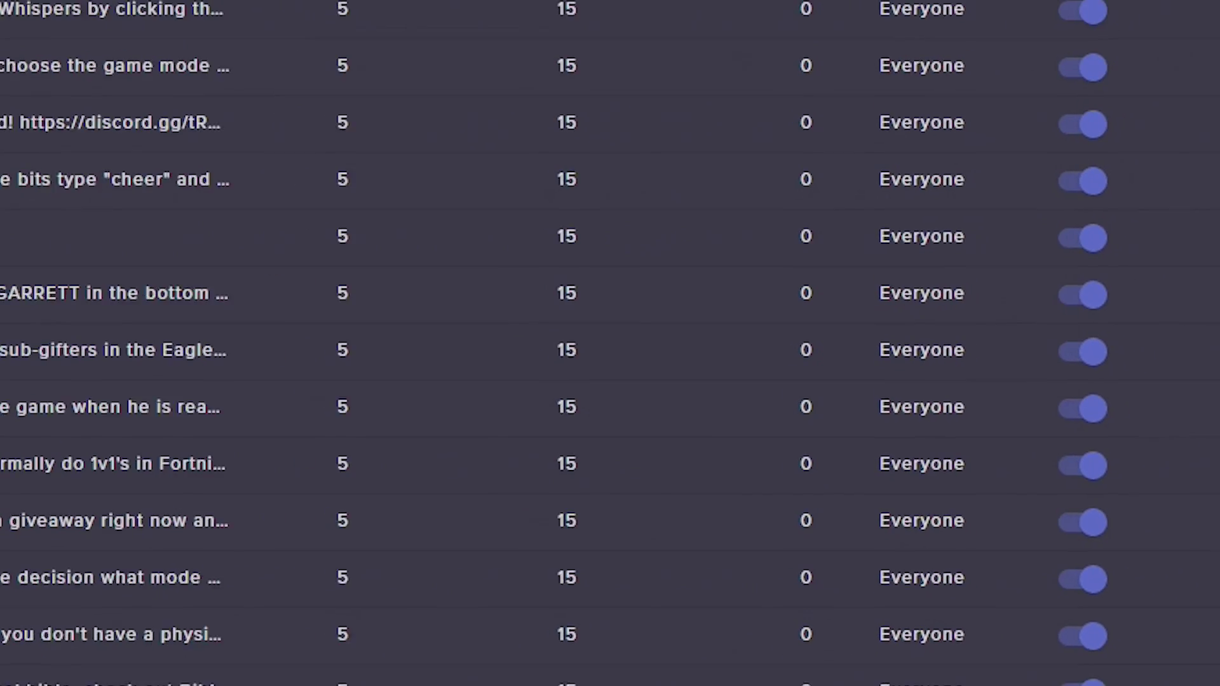
{"action": "scroll", "coordinate": [458, 298], "scroll_direction": "up", "scroll_amount": 1}
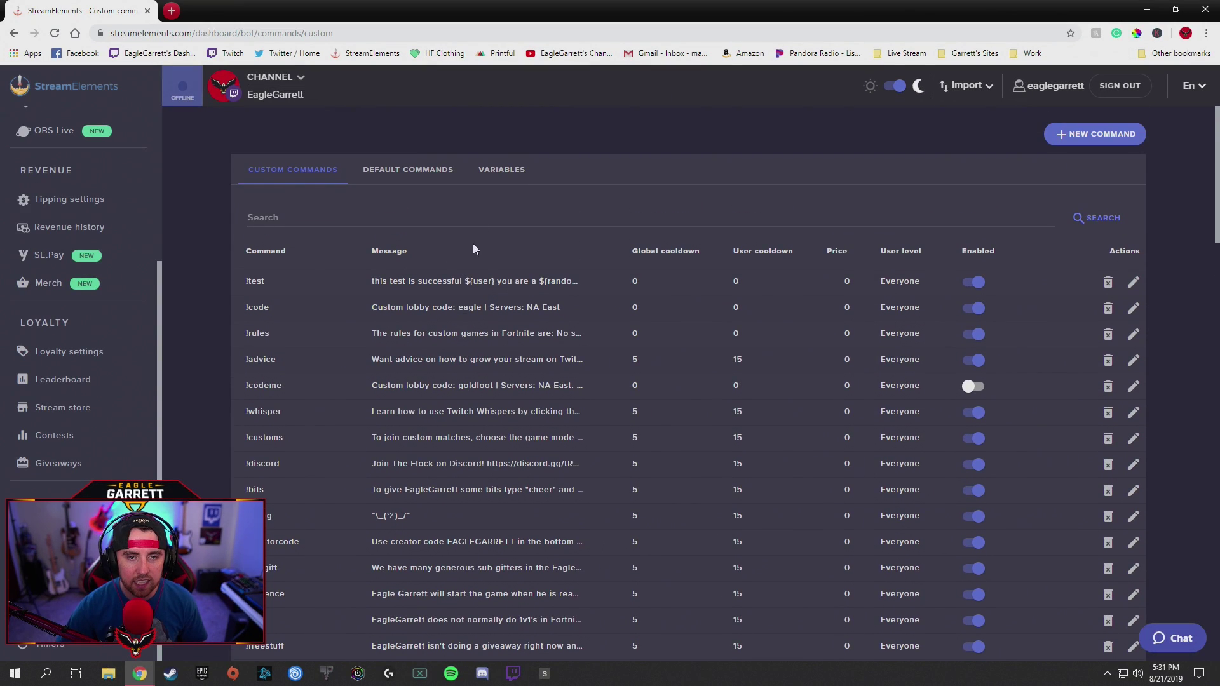
{"action": "left_click", "coordinate": [502, 171]}
{"action": "scroll", "coordinate": [303, 319], "scroll_direction": "down", "scroll_amount": 18}
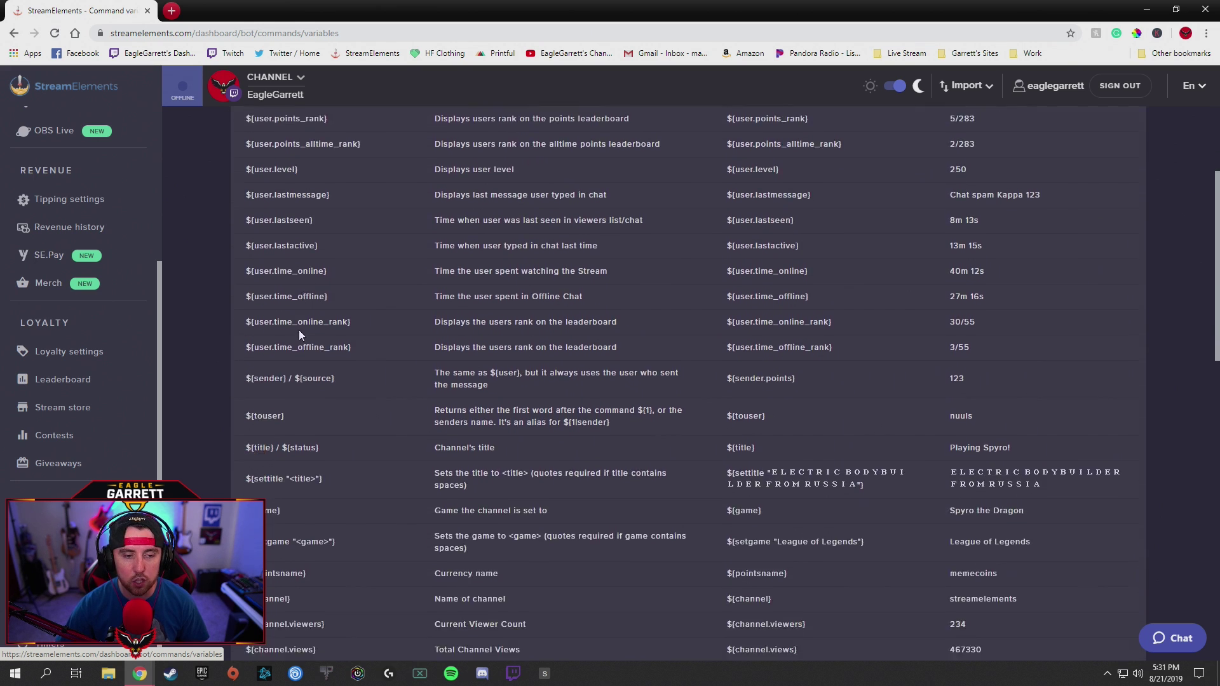
{"action": "scroll", "coordinate": [296, 336], "scroll_direction": "down", "scroll_amount": 3}
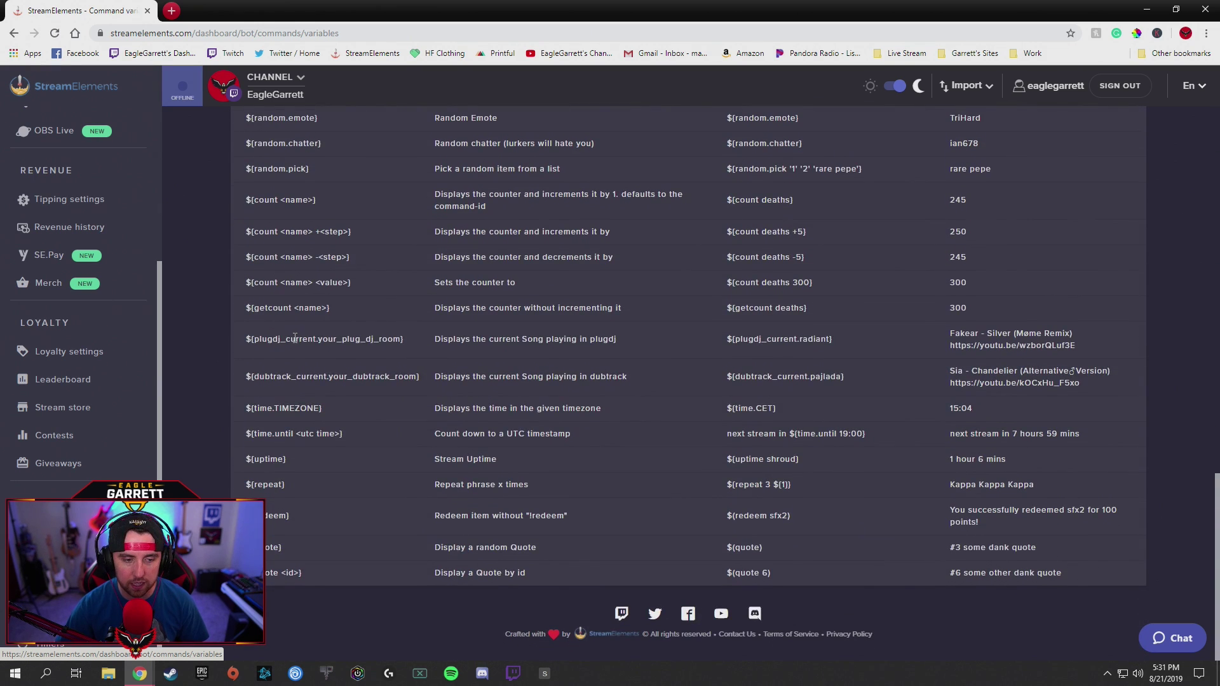
{"action": "scroll", "coordinate": [330, 400], "scroll_direction": "up", "scroll_amount": 1}
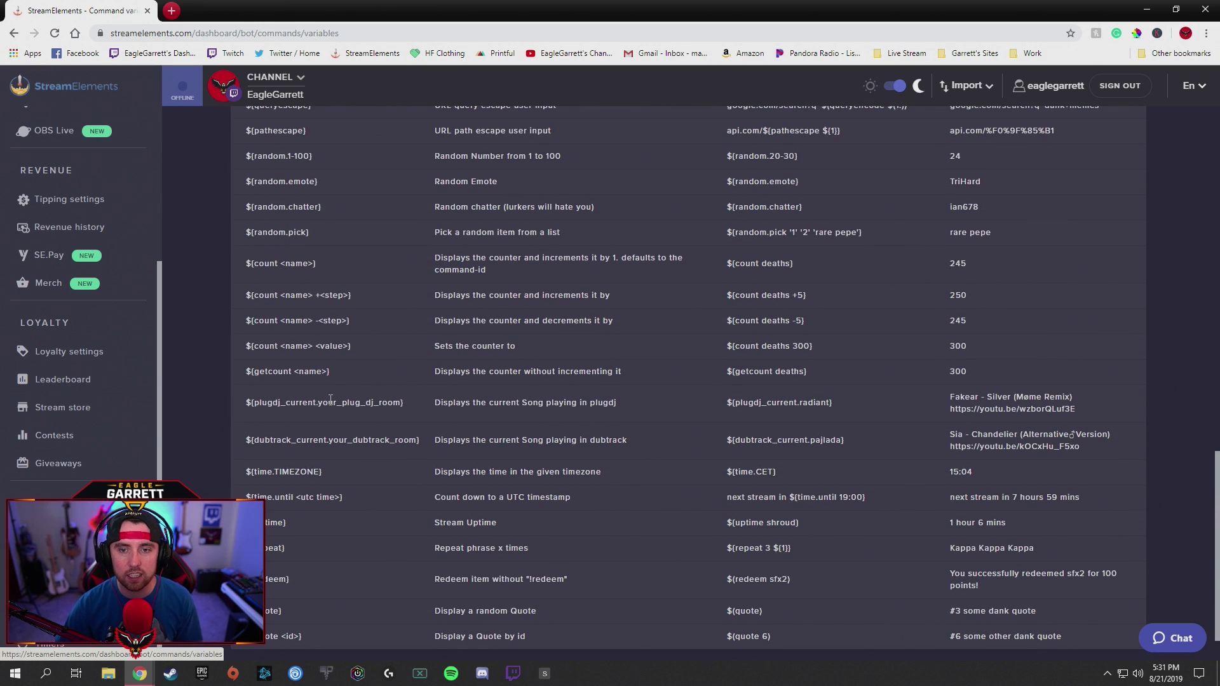
{"action": "scroll", "coordinate": [332, 404], "scroll_direction": "up", "scroll_amount": 1}
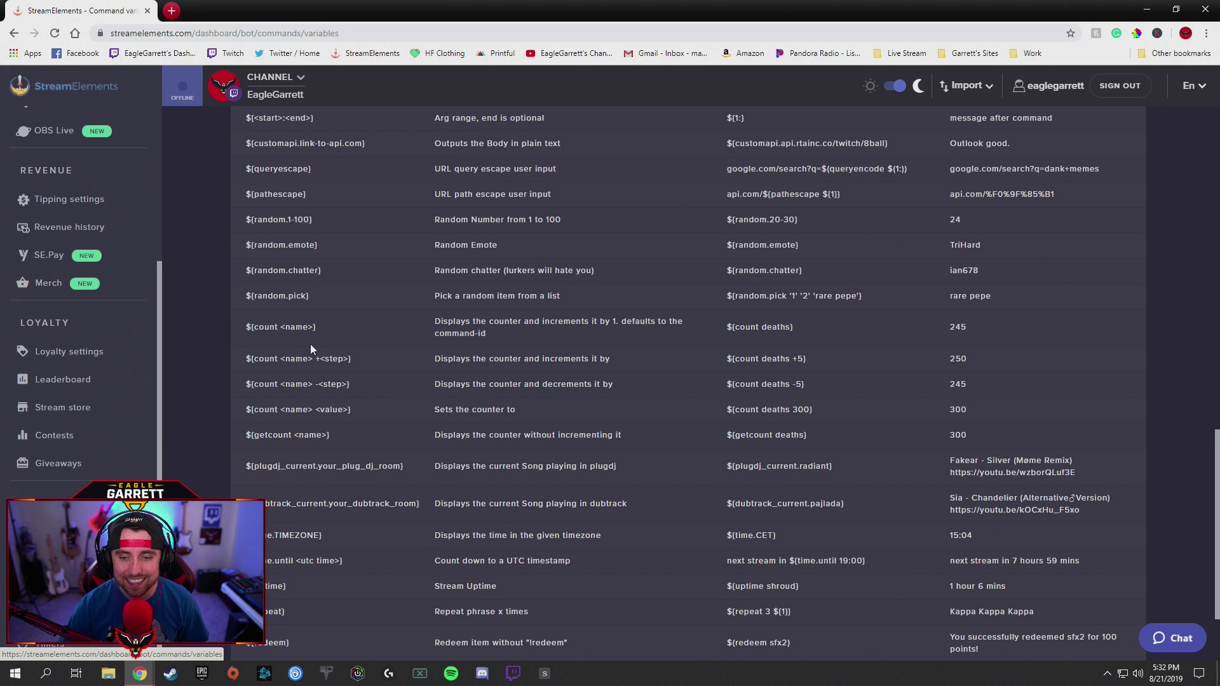
{"action": "scroll", "coordinate": [380, 375], "scroll_direction": "up", "scroll_amount": 4}
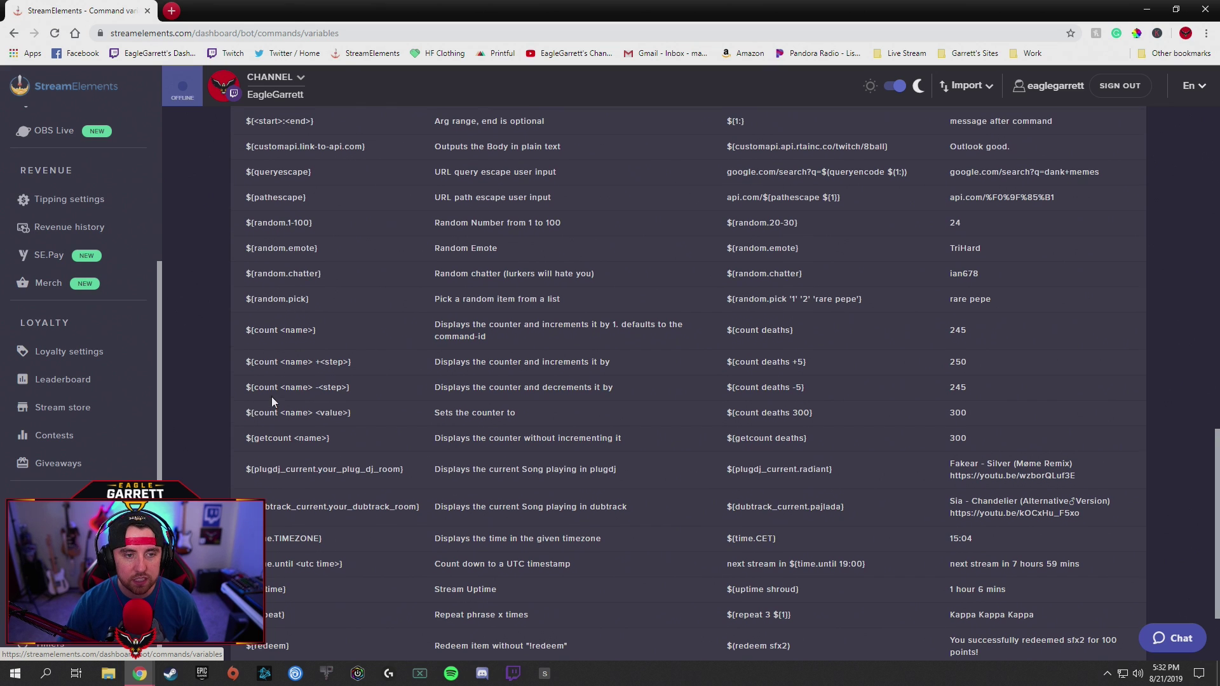
{"action": "scroll", "coordinate": [435, 398], "scroll_direction": "up", "scroll_amount": 3}
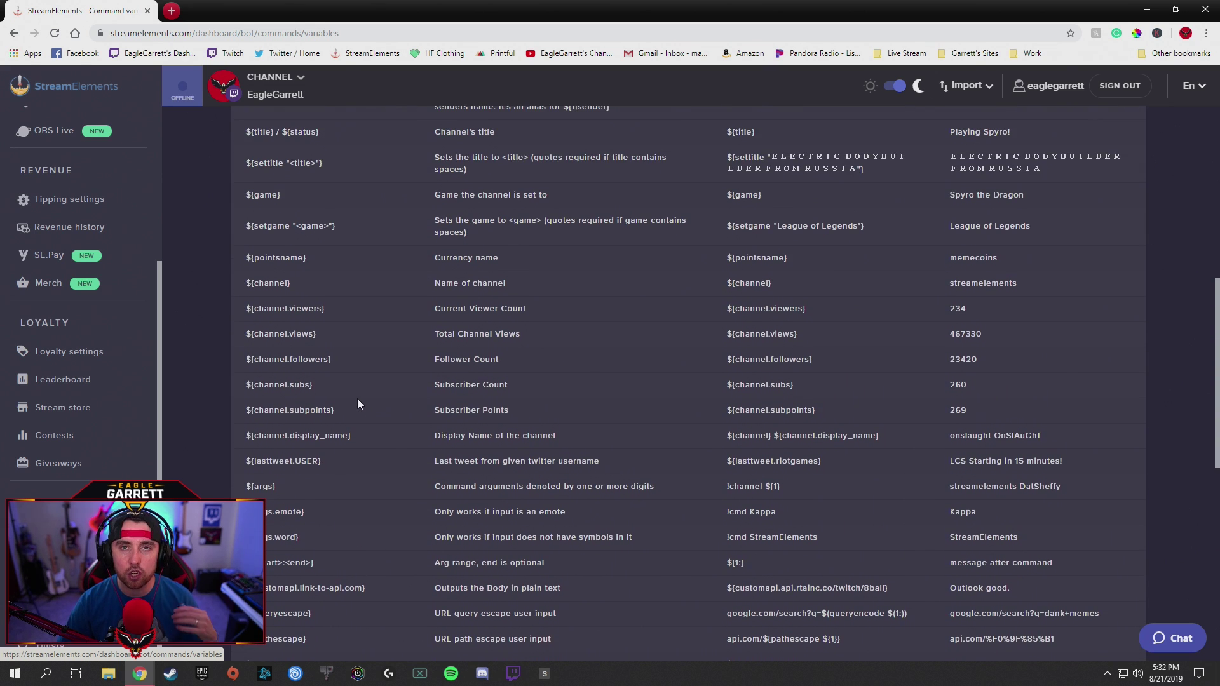
{"action": "scroll", "coordinate": [359, 401], "scroll_direction": "up", "scroll_amount": 8}
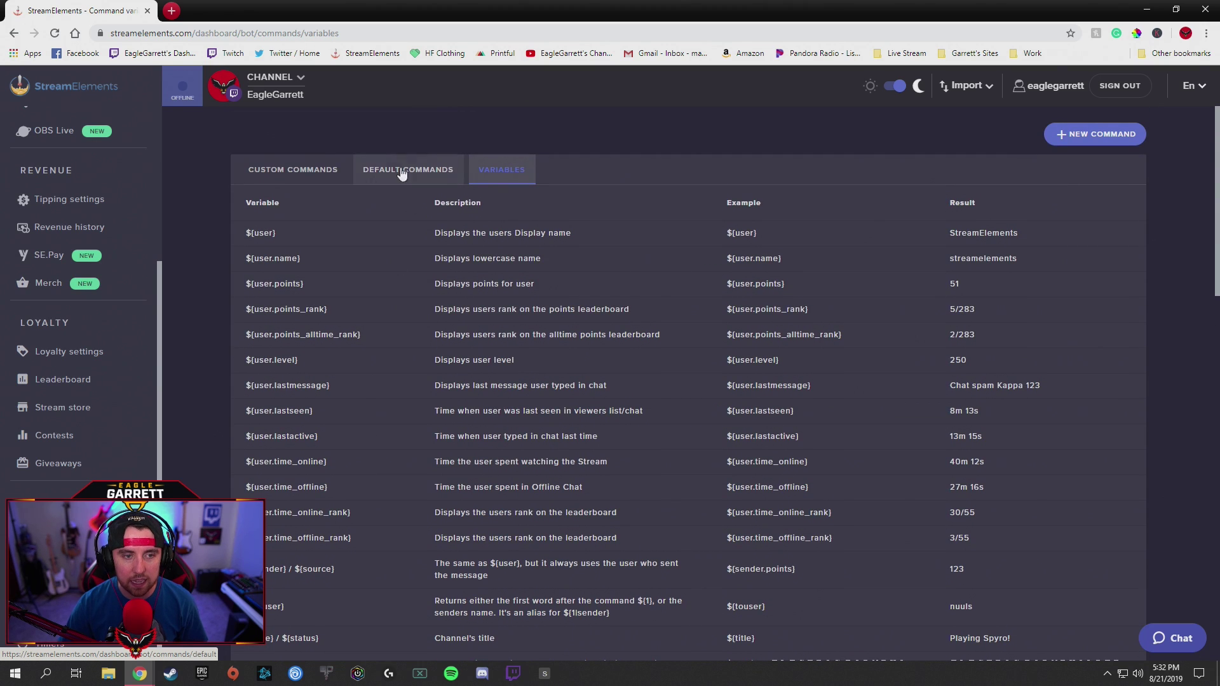
{"action": "left_click", "coordinate": [294, 172]}
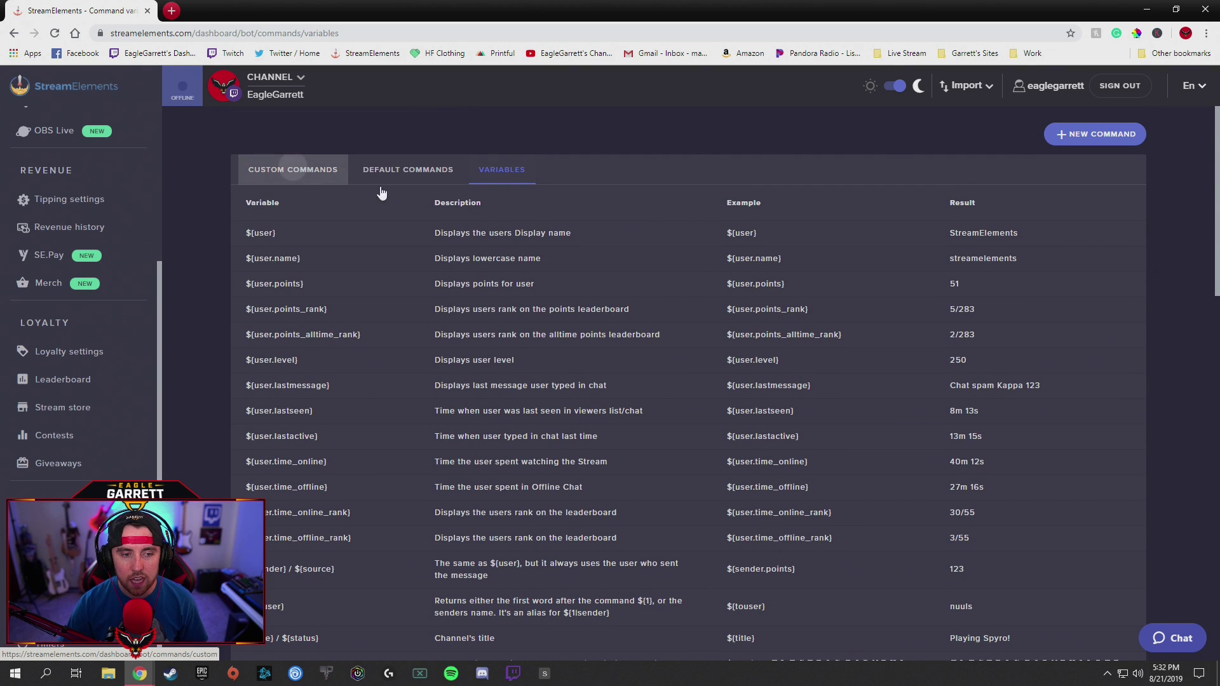
{"action": "scroll", "coordinate": [420, 352], "scroll_direction": "down", "scroll_amount": 1}
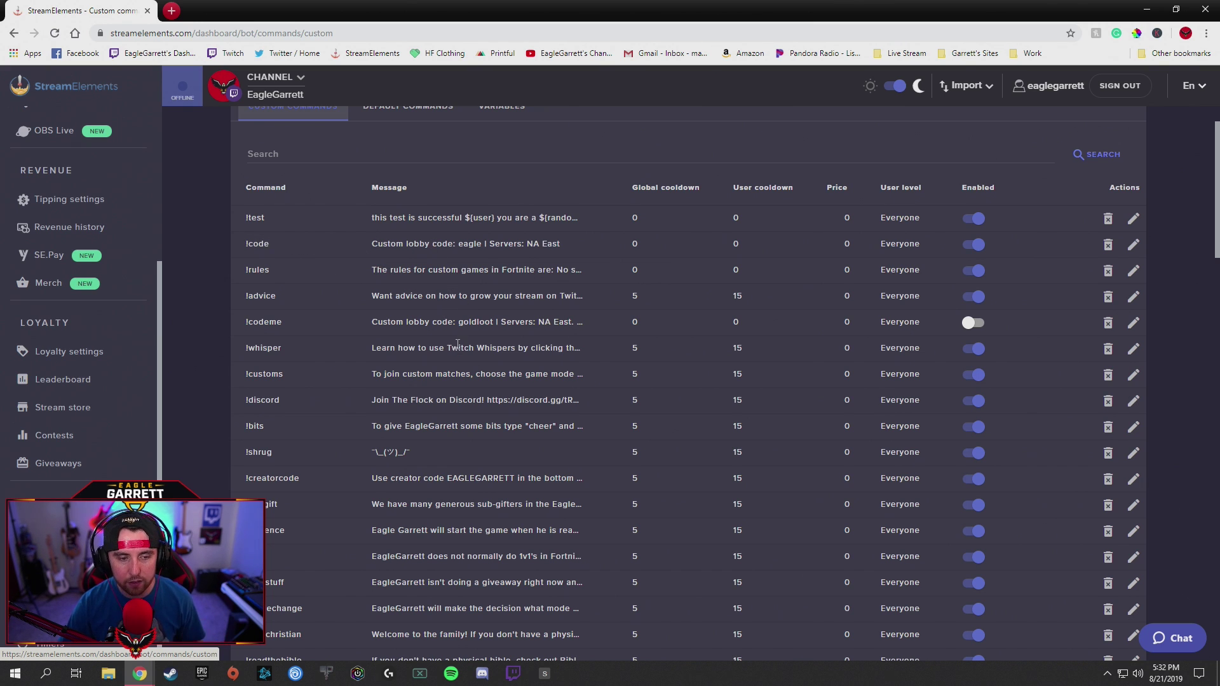
Step: Highlight the !shrug command and send !shrug in Twitch chat to test it
{"action": "scroll", "coordinate": [455, 343], "scroll_direction": "down", "scroll_amount": 3}
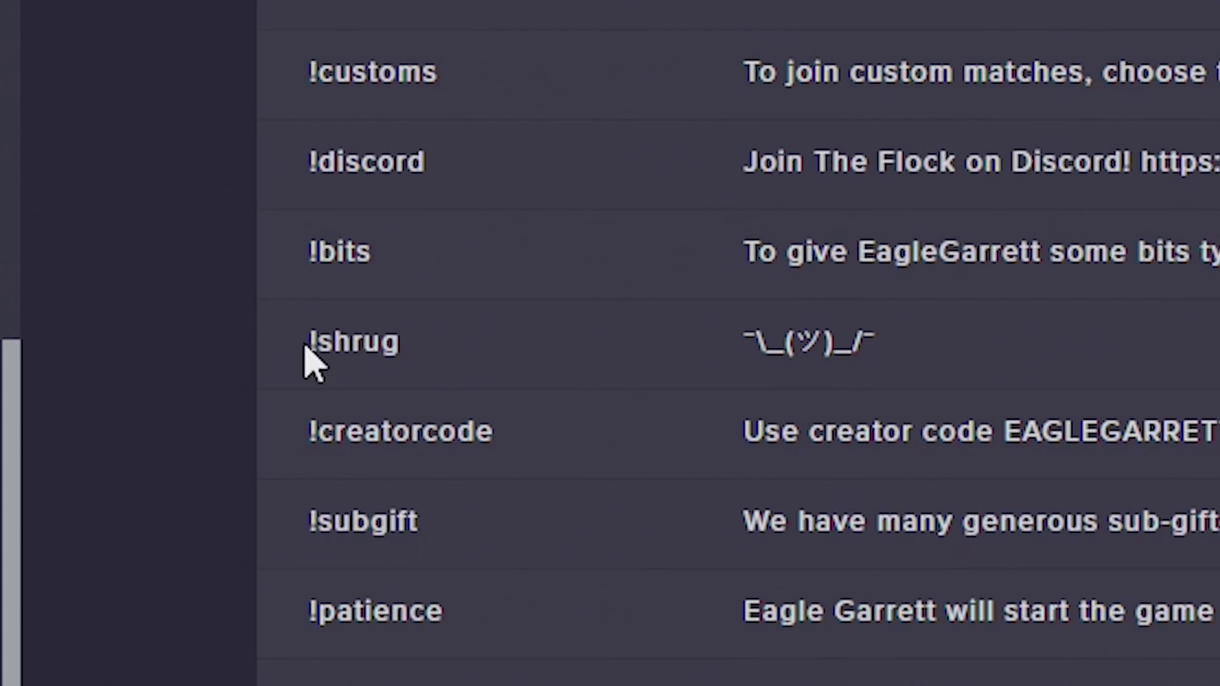
{"action": "left_click_drag", "start_coordinate": [305, 362], "coordinate": [441, 375]}
{"action": "left_click", "coordinate": [651, 365]}
{"action": "left_click", "coordinate": [223, 452]}
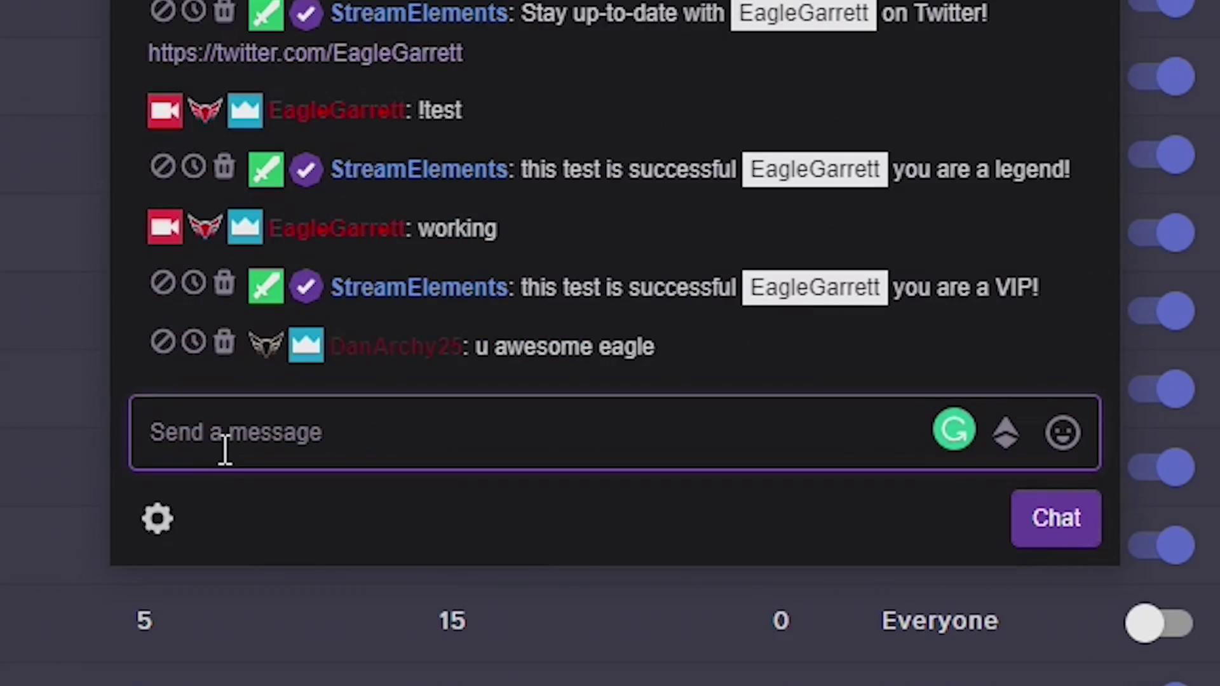
{"action": "type", "text": "!shrug"}
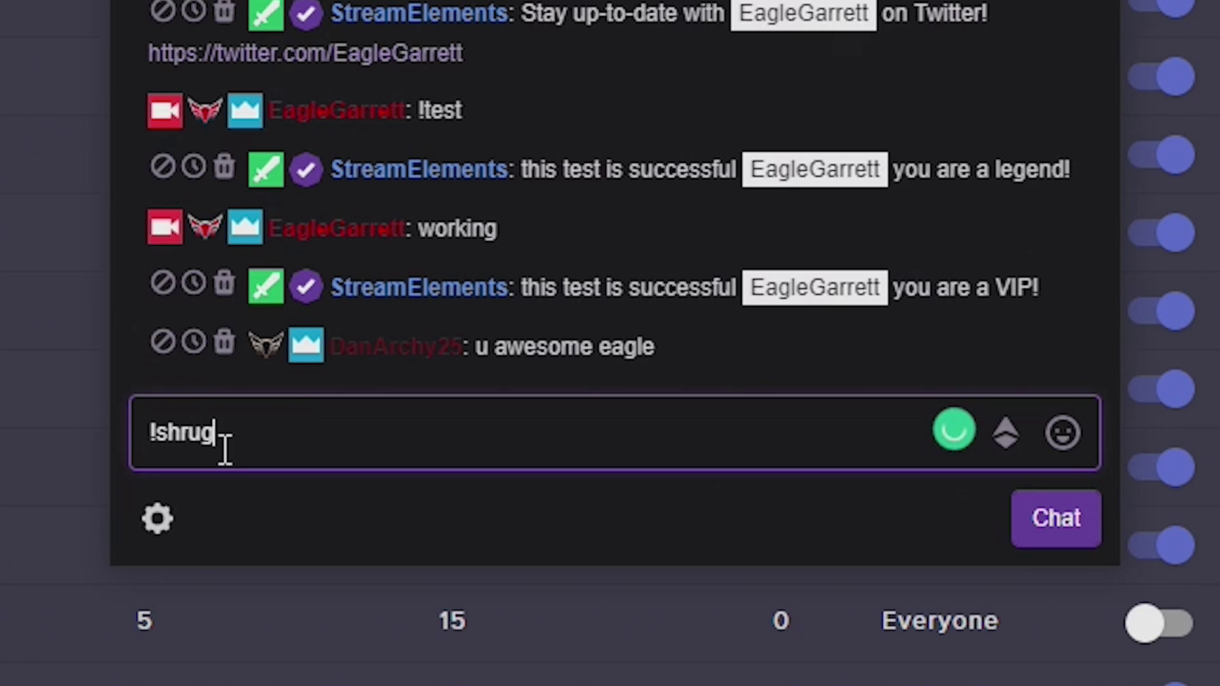
{"action": "key", "text": "Return"}
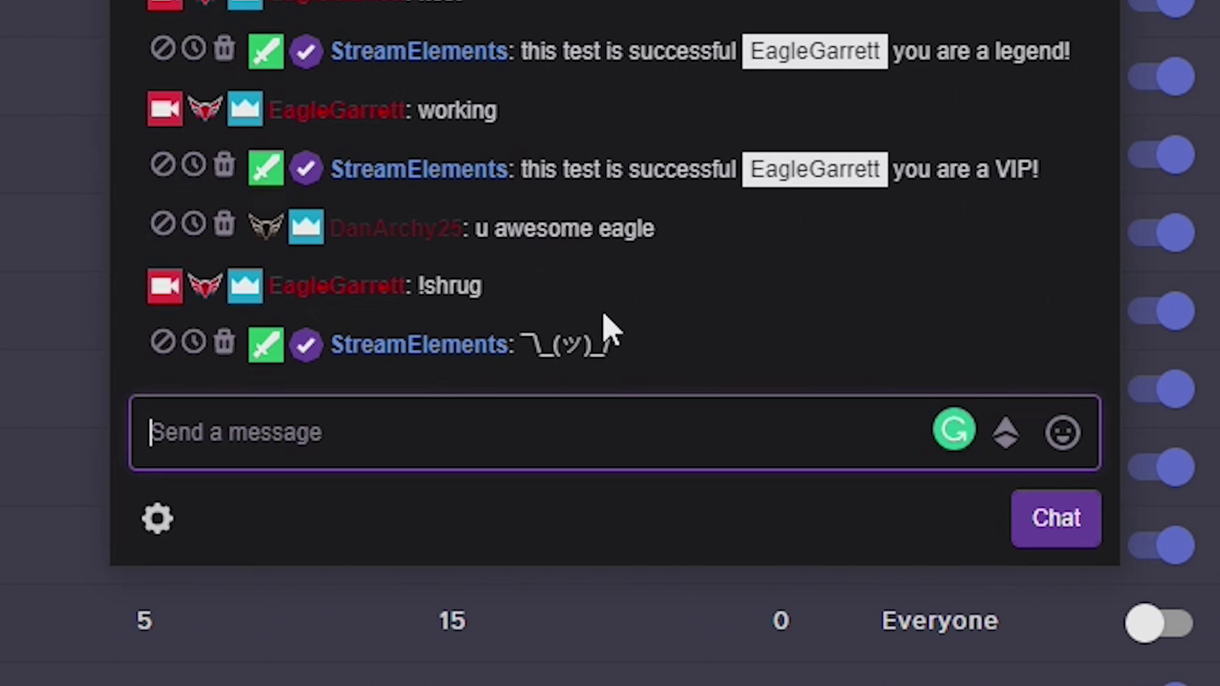
Step: Send chat messages asking viewers to say hi to YouTube, ending with 'haha Thanks bro'
{"action": "type", "text": "Guys, sorry for th"}
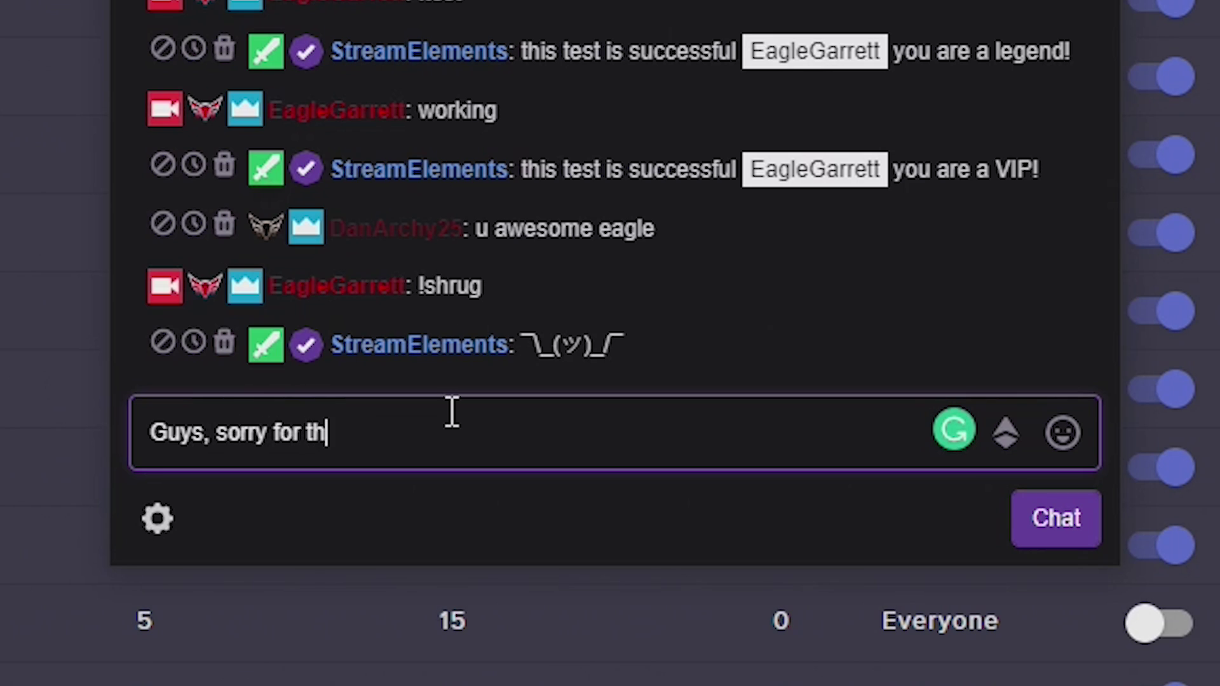
{"action": "type", "text": "e randomne"}
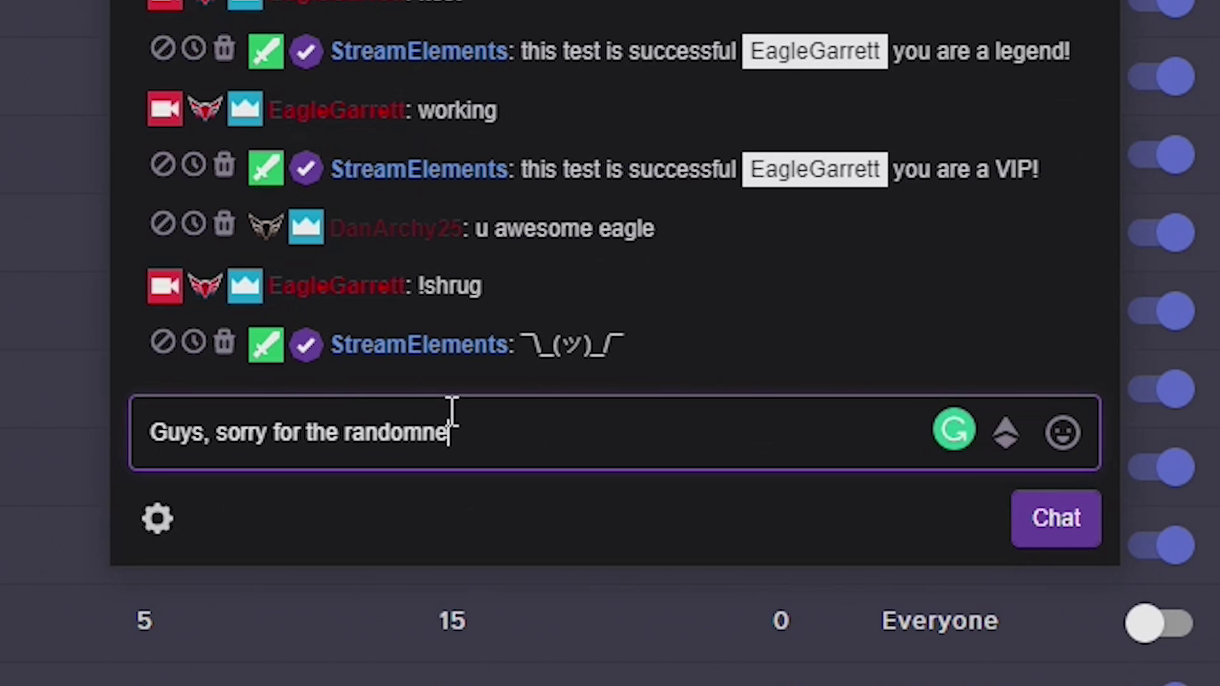
{"action": "type", "text": "ss, I'm re"}
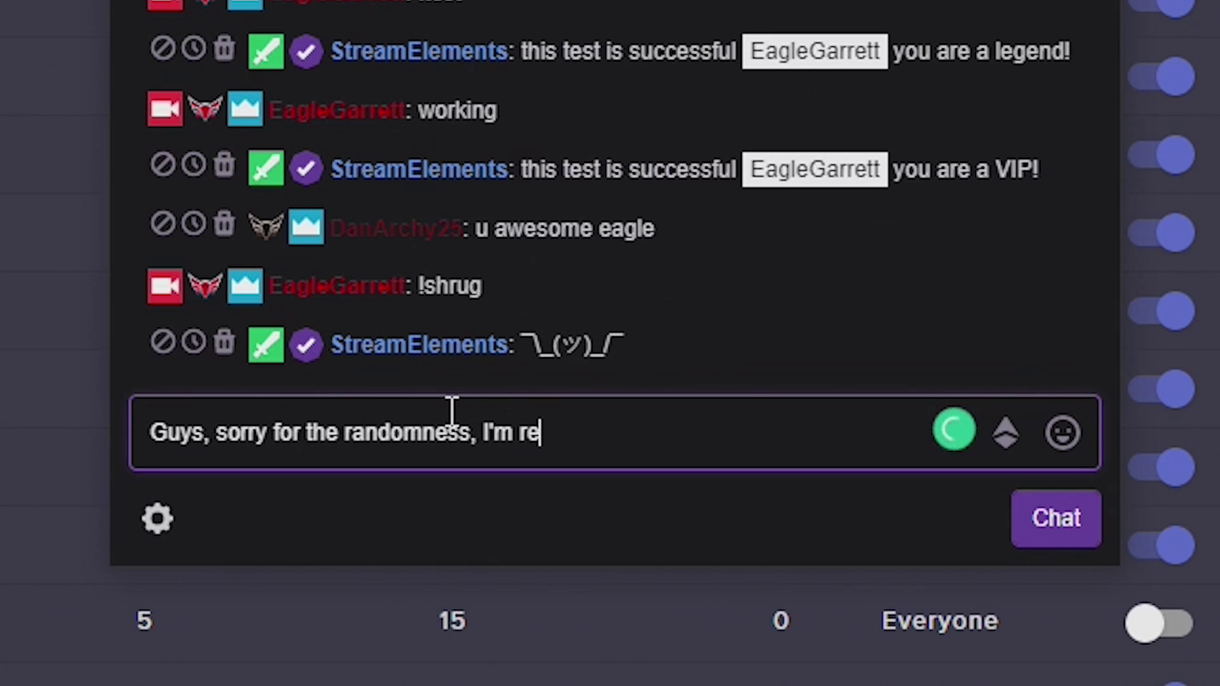
{"action": "type", "text": "cording a video"}
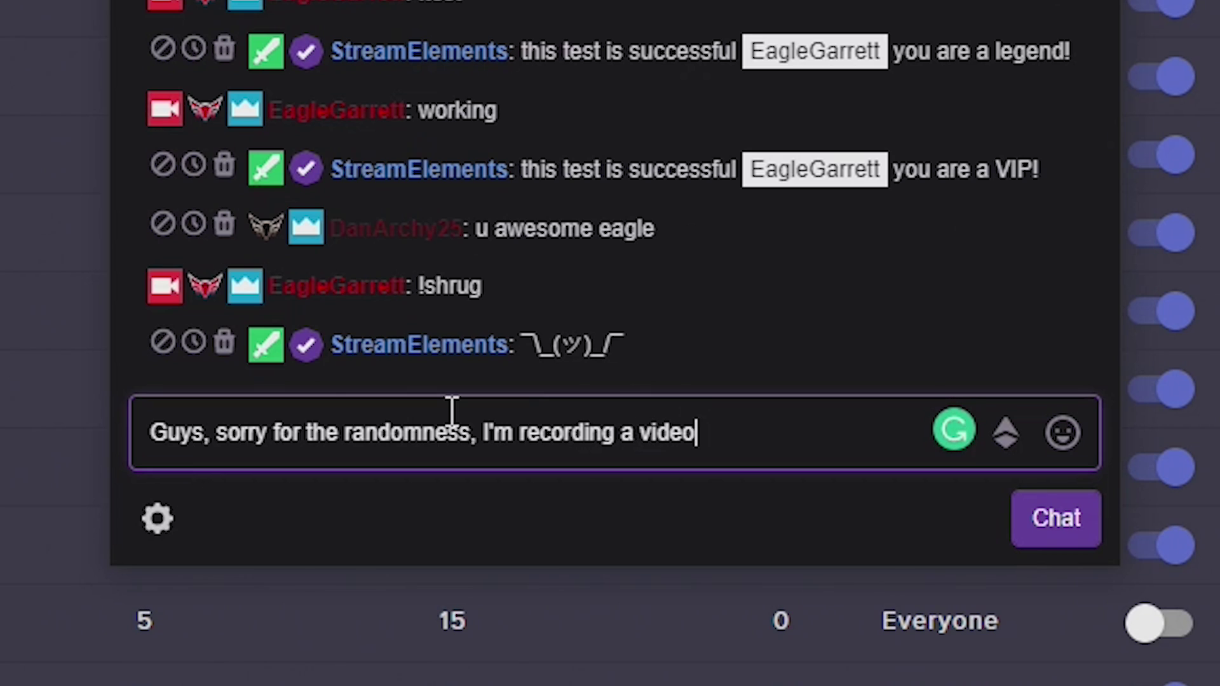
{"action": "type", "text": ". Say hi to you"}
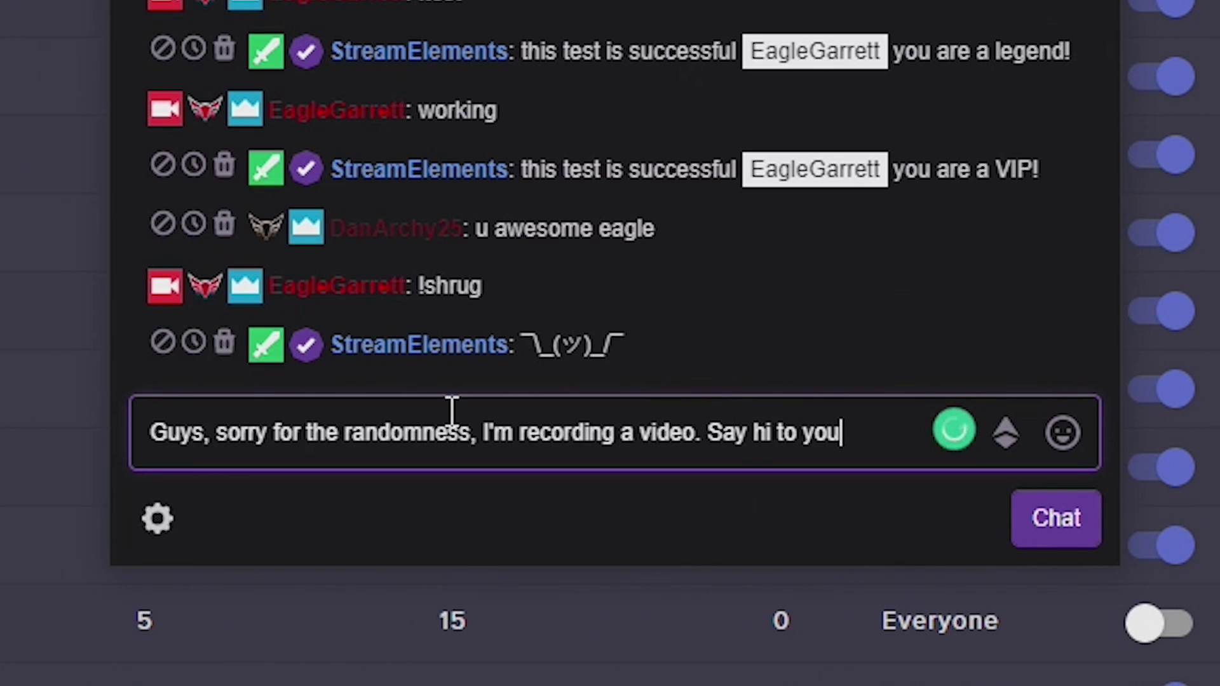
{"action": "type", "text": "tube!"}
{"action": "key", "text": "Return"}
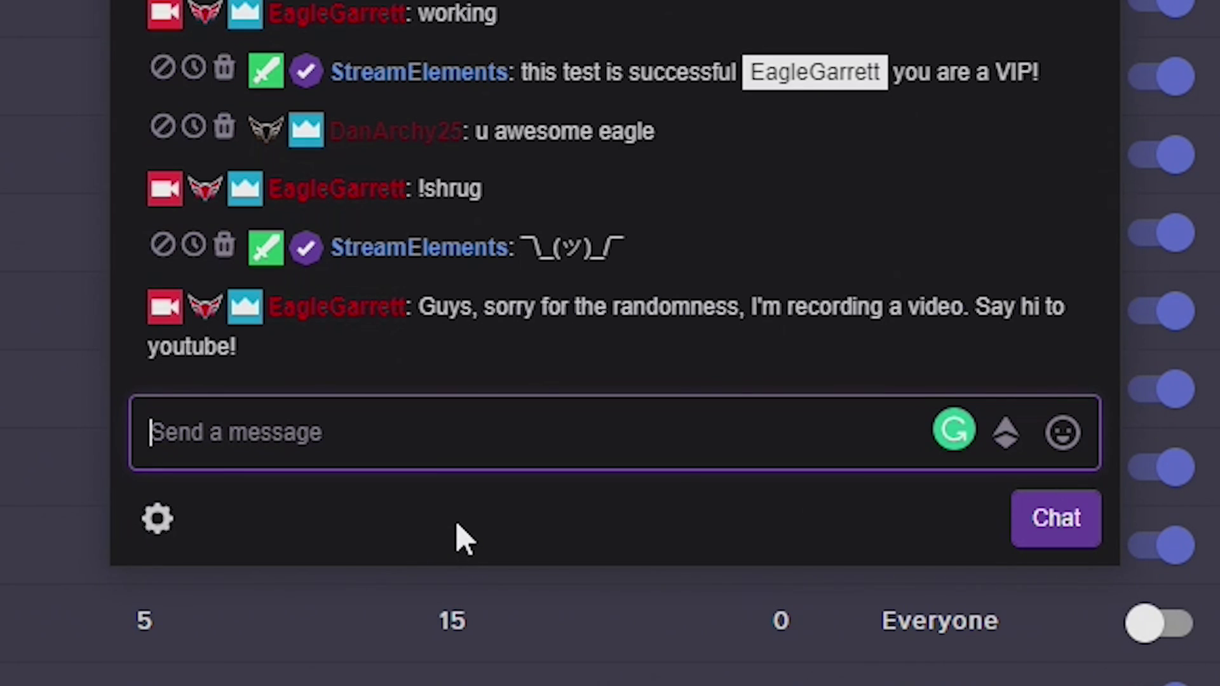
{"action": "type", "text": "You all still there?"}
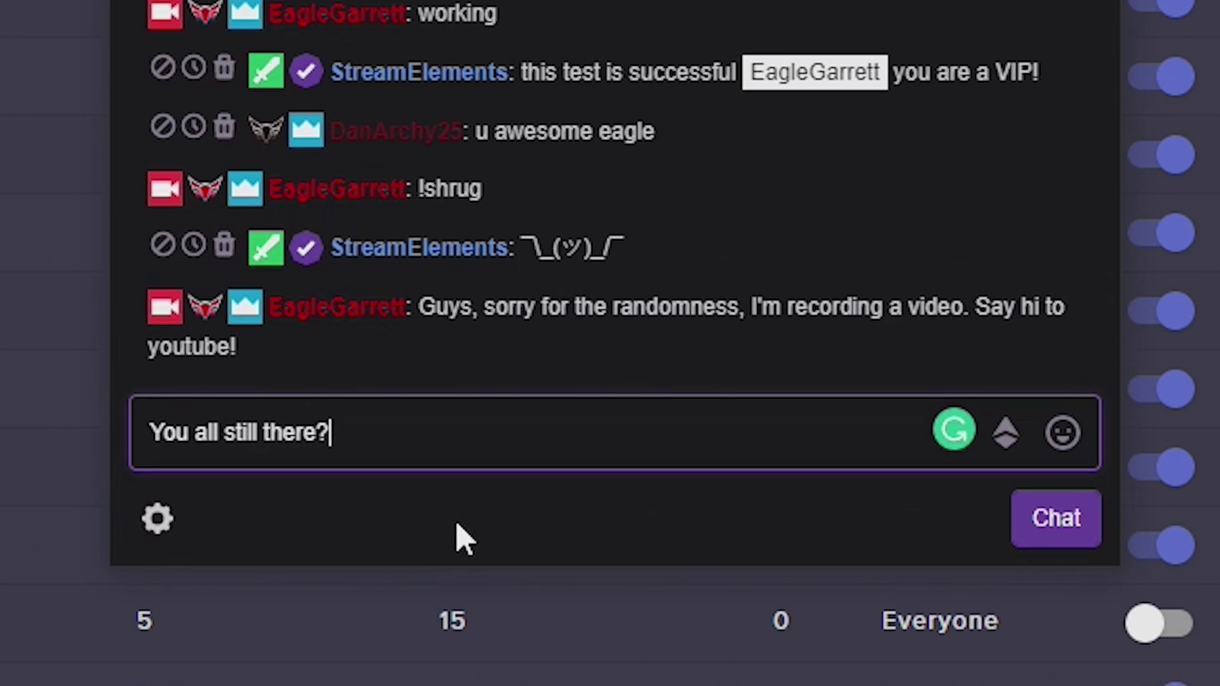
{"action": "key", "text": "Return"}
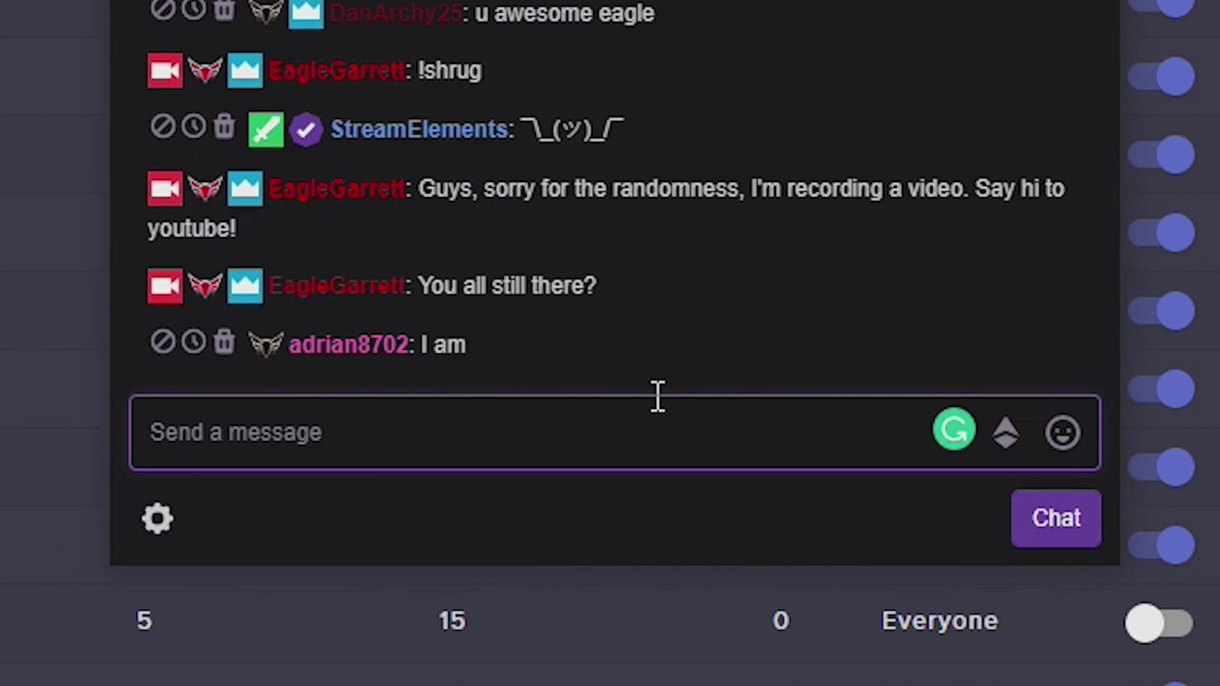
{"action": "type", "text": "Dude, say hi to"}
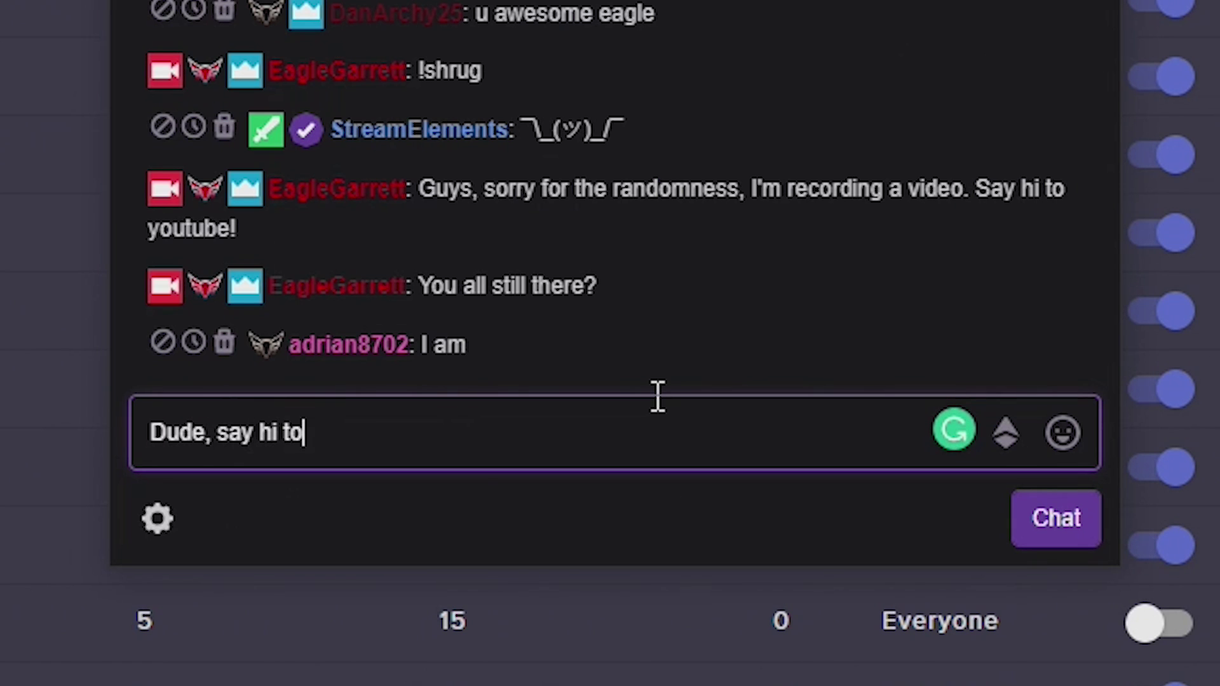
{"action": "type", "text": " youtube!"}
{"action": "key", "text": "Return"}
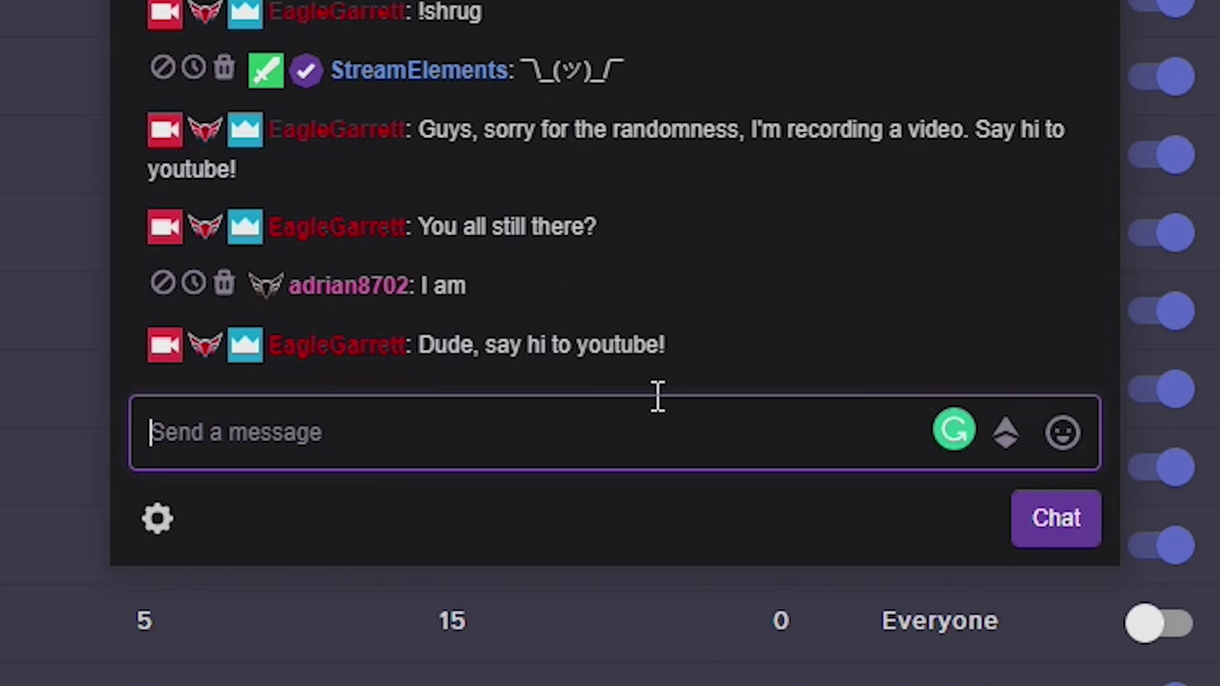
{"action": "type", "text": "In chat!"}
{"action": "key", "text": "Return"}
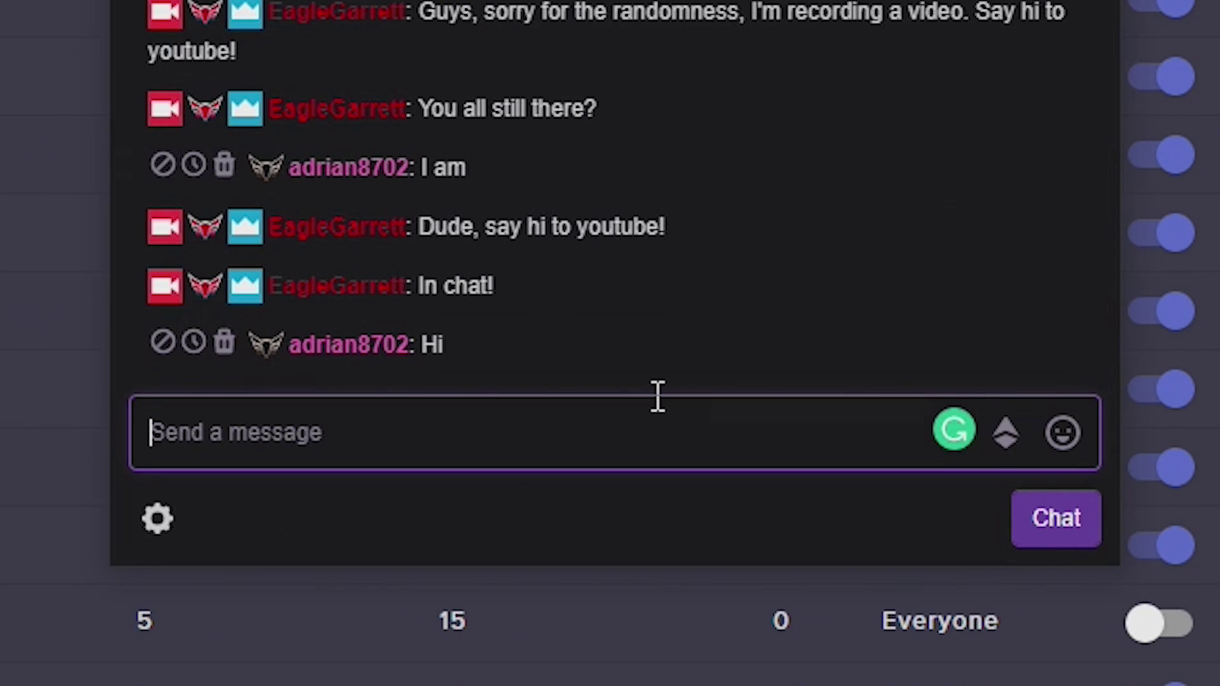
{"action": "type", "text": "haha Thanks bro"}
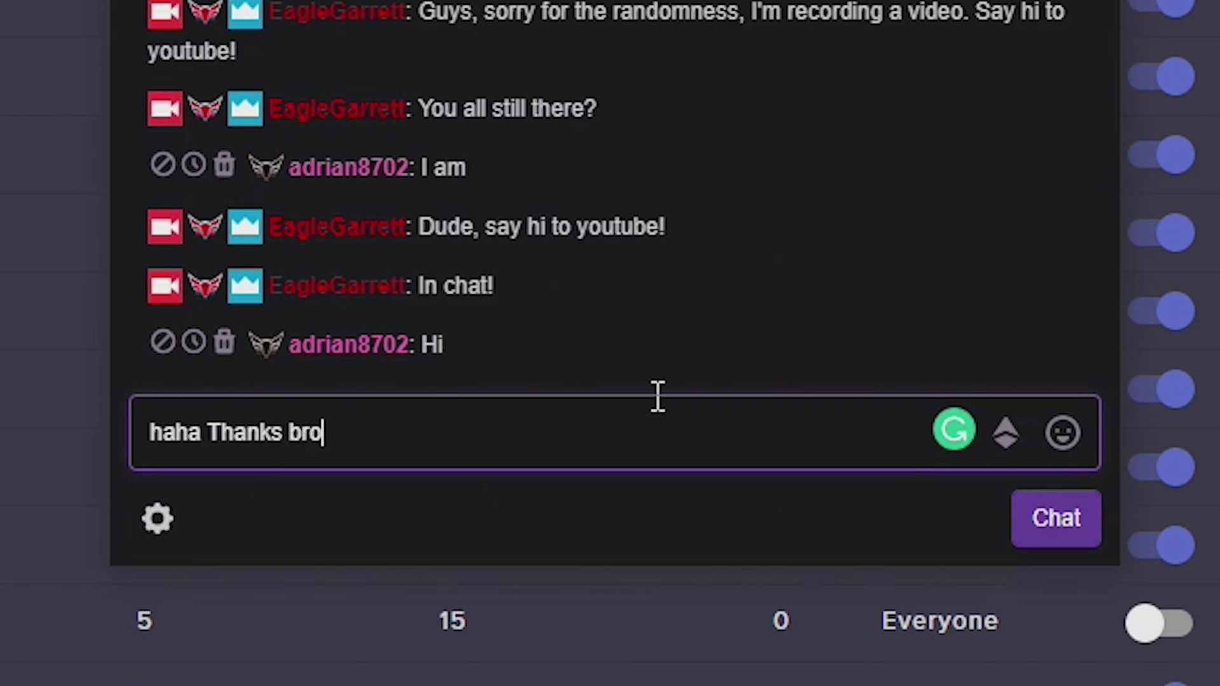
{"action": "key", "text": "Return"}
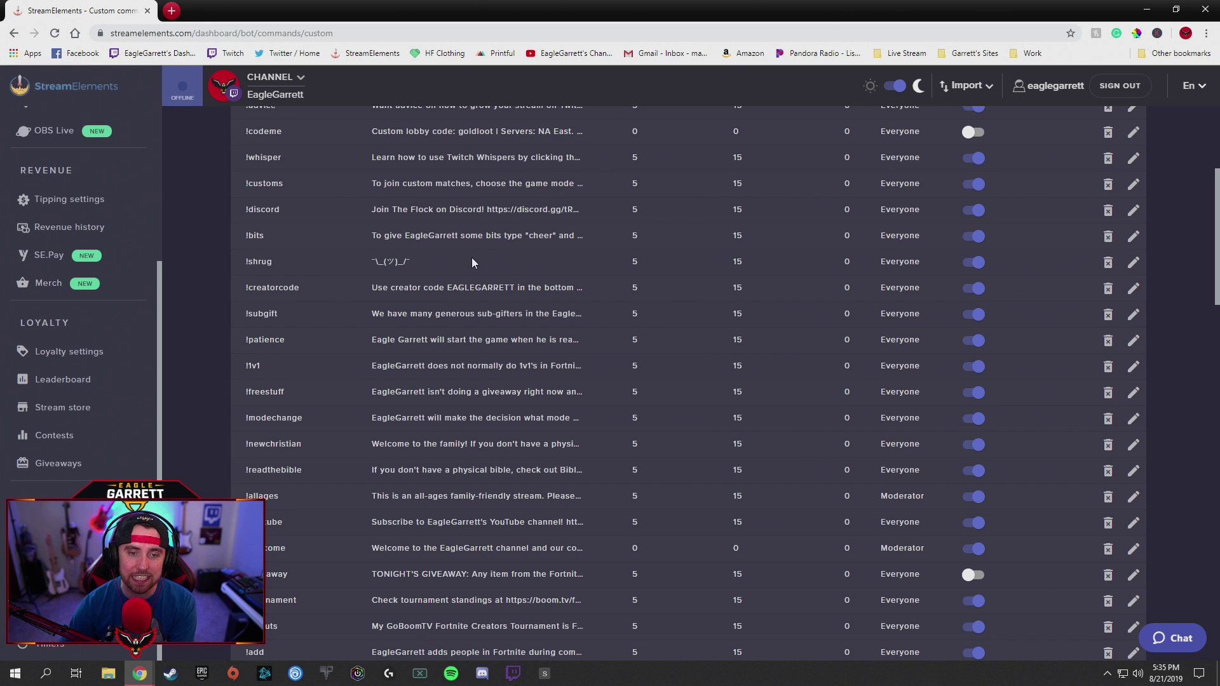
Step: Open Bot Timers and point out the YouTube timer's online interval and message
{"action": "scroll", "coordinate": [483, 308], "scroll_direction": "up", "scroll_amount": 4}
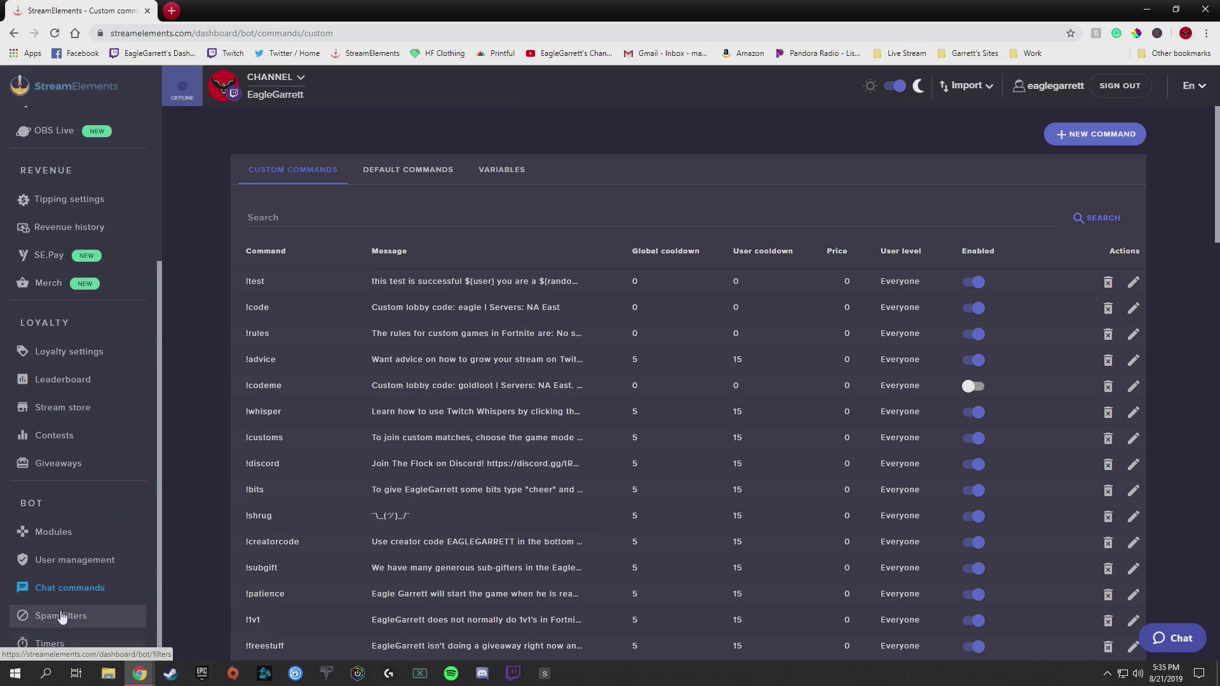
{"action": "left_click", "coordinate": [64, 642]}
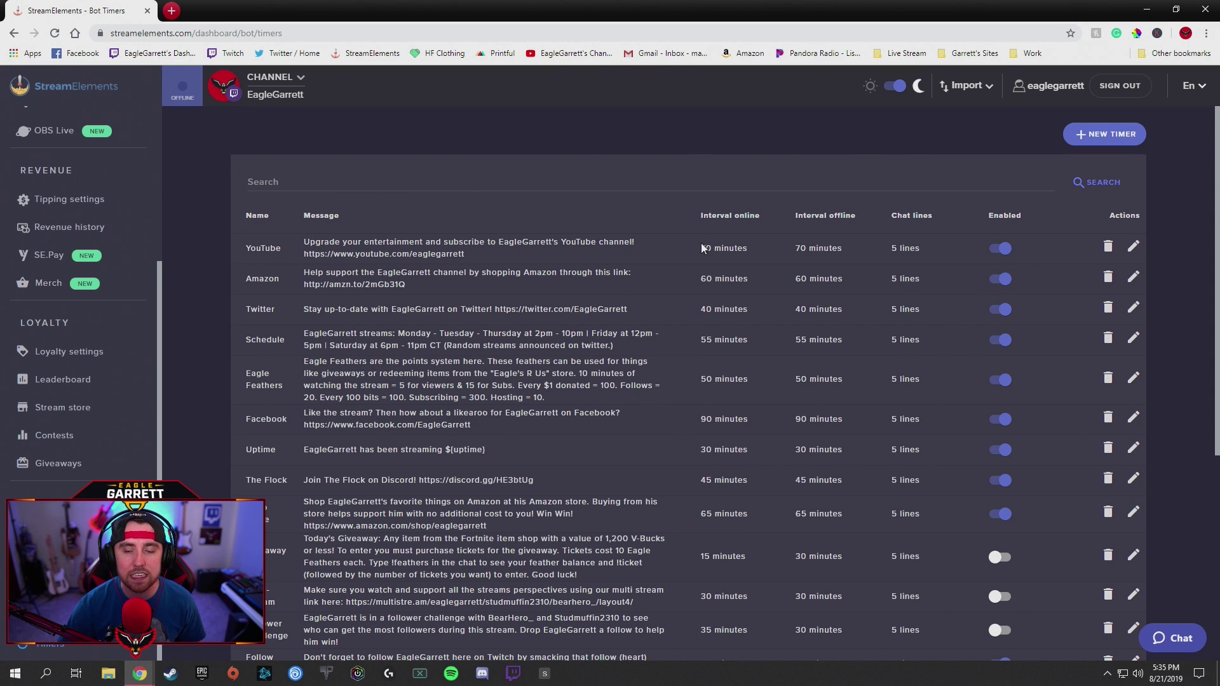
{"action": "left_click_drag", "start_coordinate": [703, 249], "coordinate": [749, 248]}
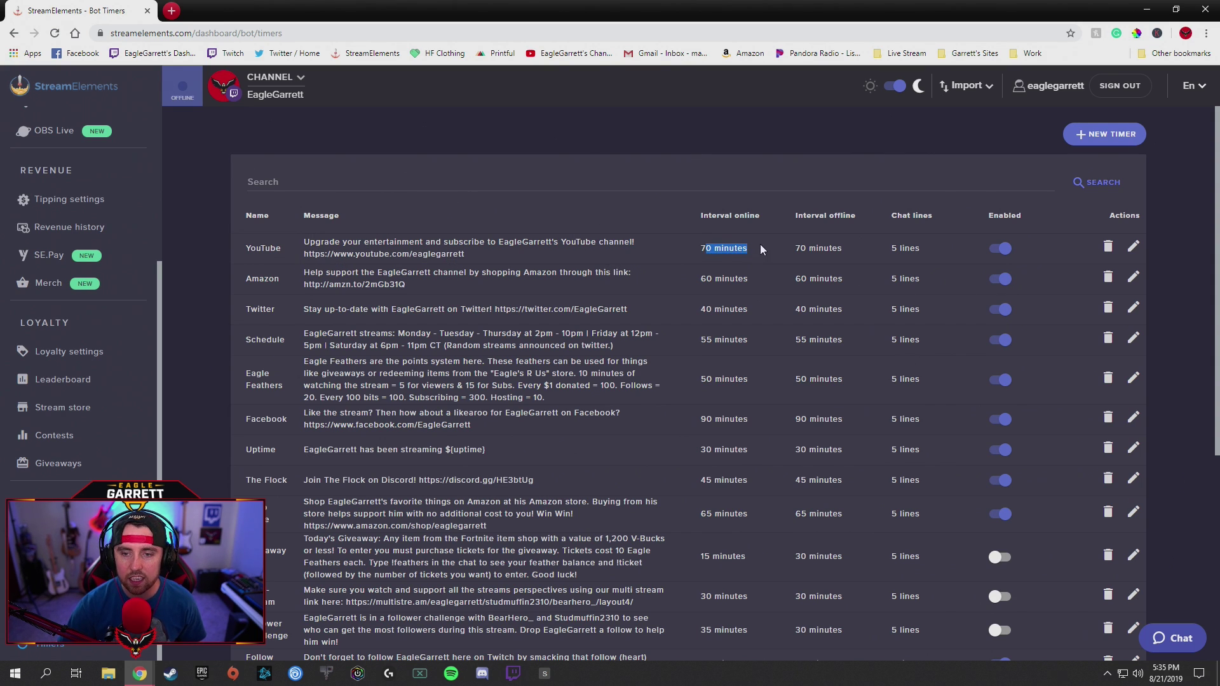
{"action": "left_click", "coordinate": [754, 252]}
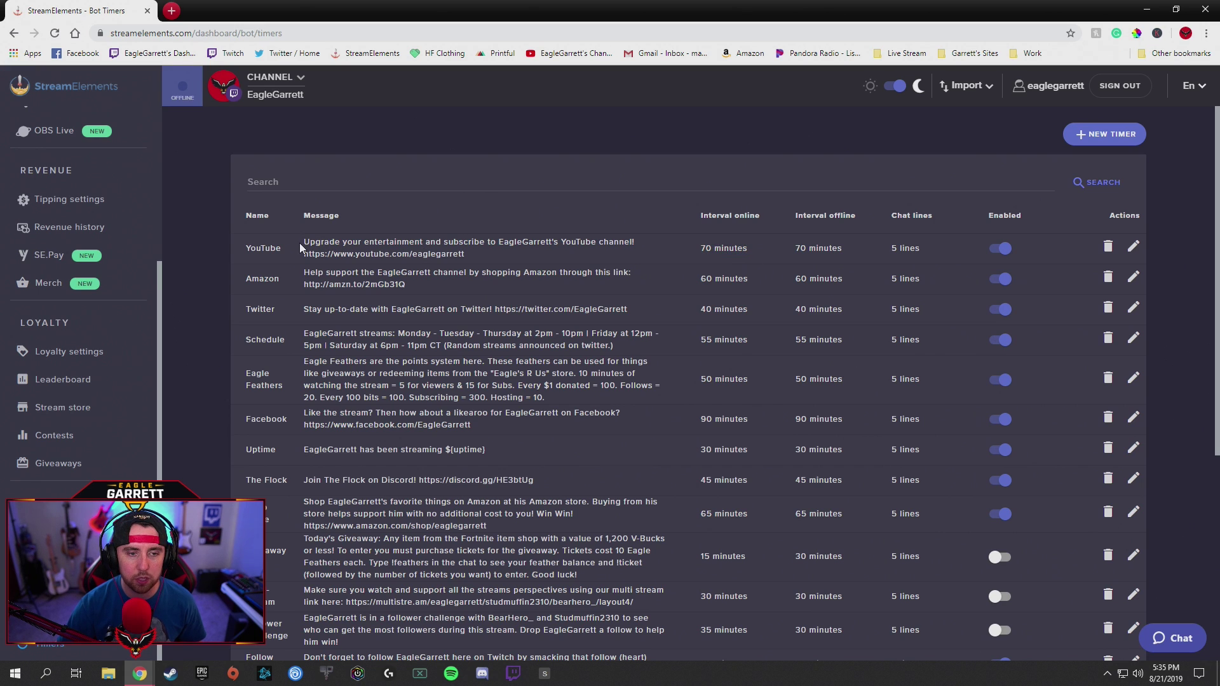
{"action": "left_click_drag", "start_coordinate": [304, 241], "coordinate": [459, 256]}
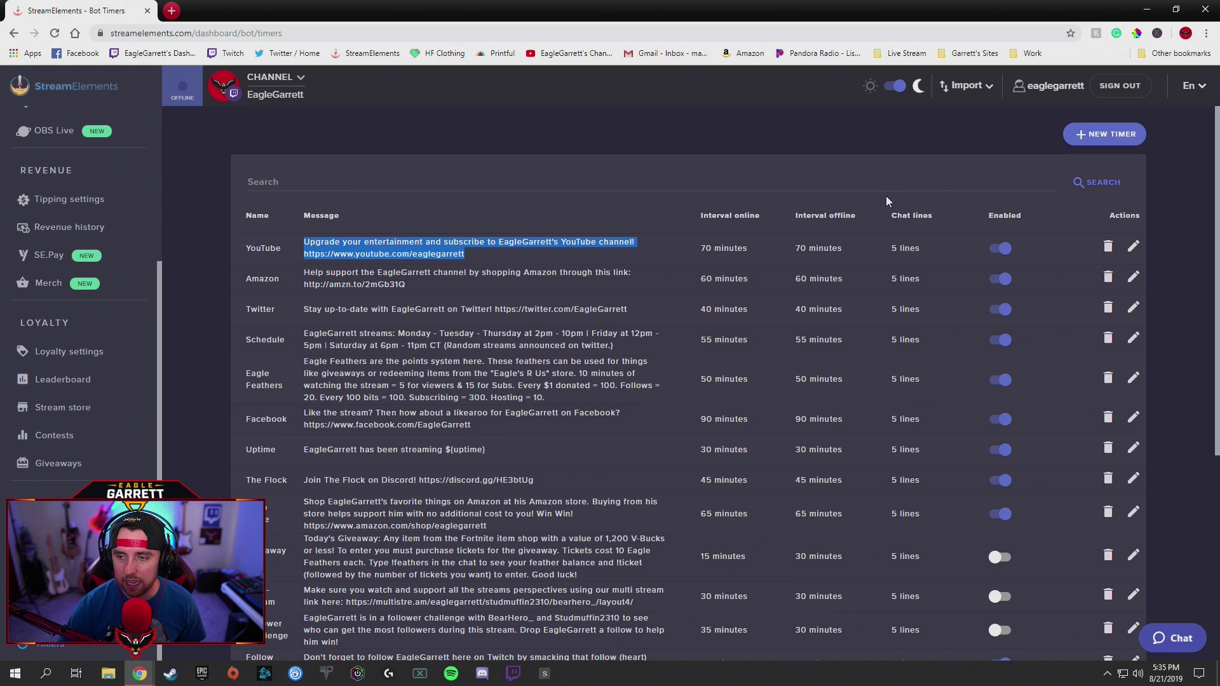
{"action": "left_click", "coordinate": [896, 150]}
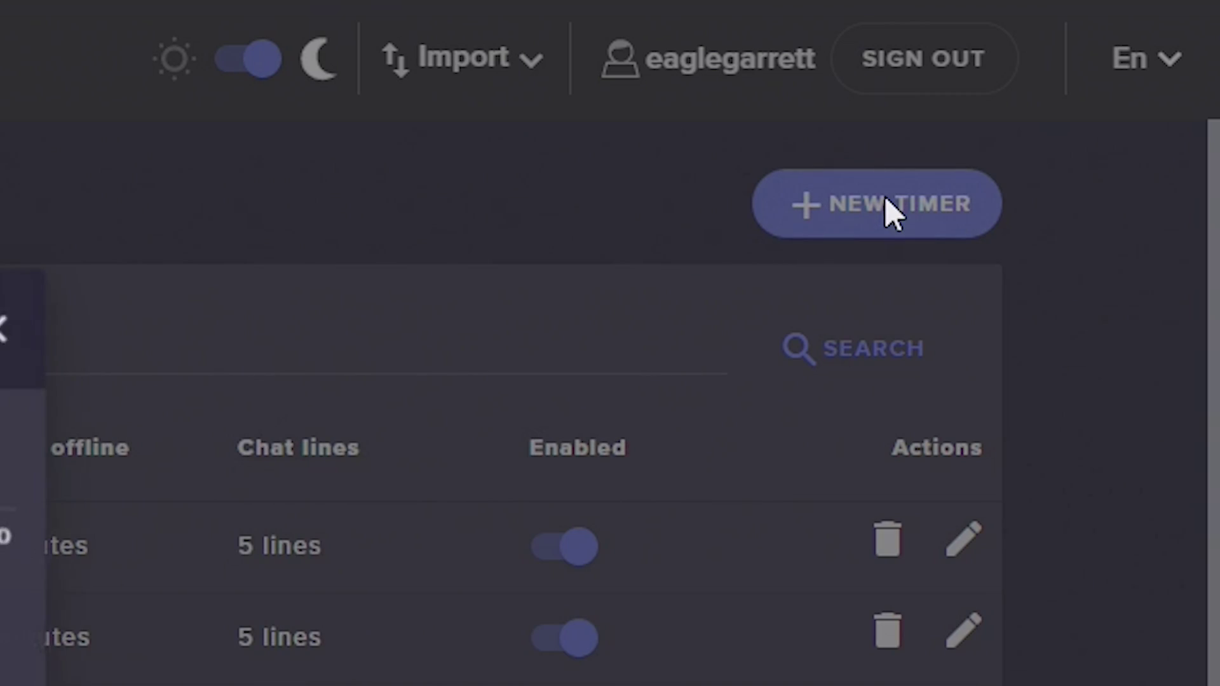
{"action": "left_click", "coordinate": [893, 213]}
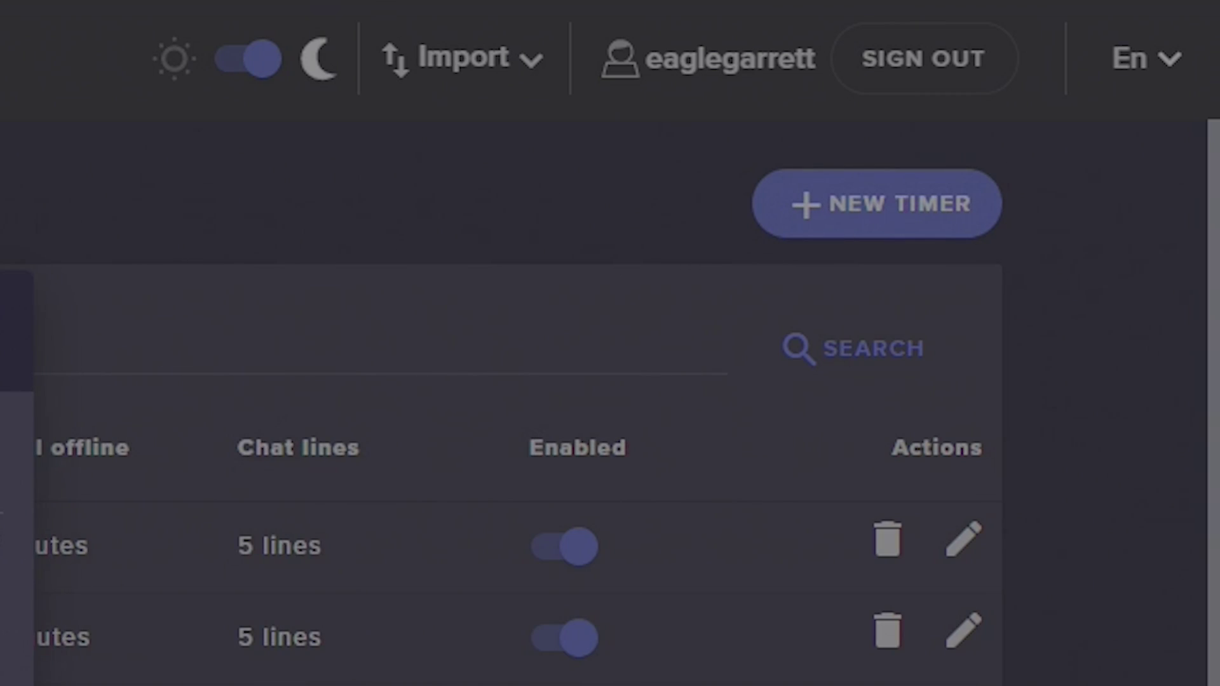
Step: Name the new timer 'Test' with the message 'Testing things out!'
{"action": "left_click", "coordinate": [366, 130]}
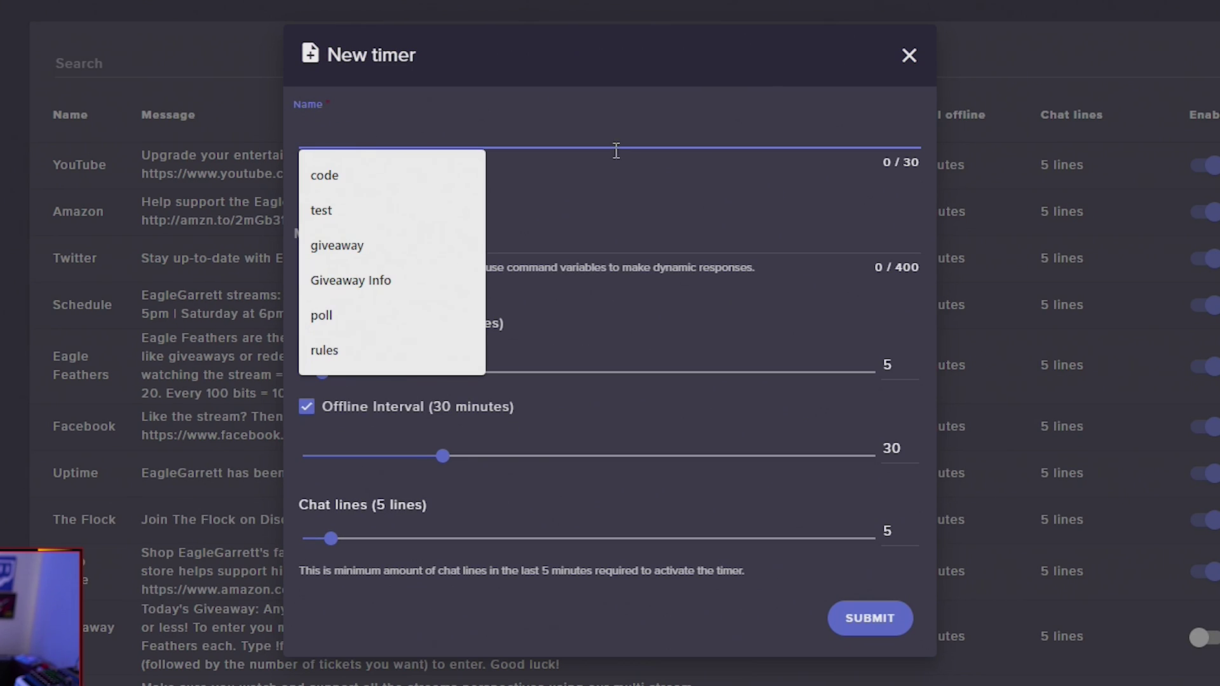
{"action": "left_click", "coordinate": [612, 217]}
{"action": "left_click", "coordinate": [368, 240]}
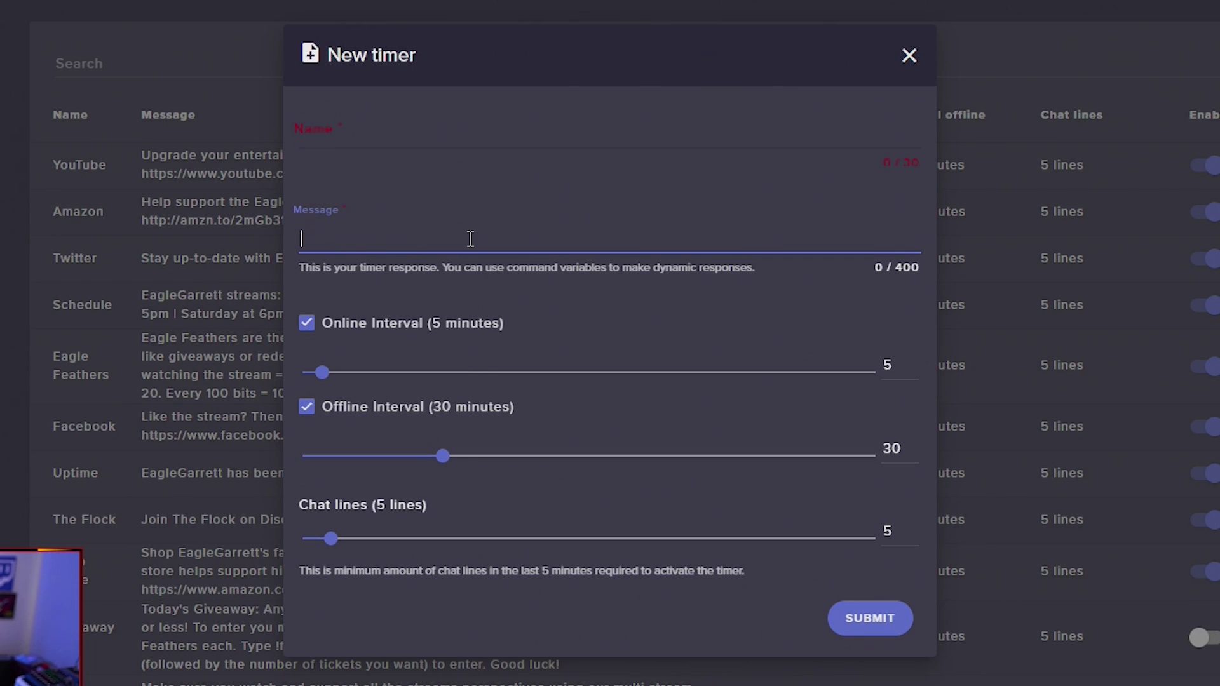
{"action": "left_click", "coordinate": [430, 141]}
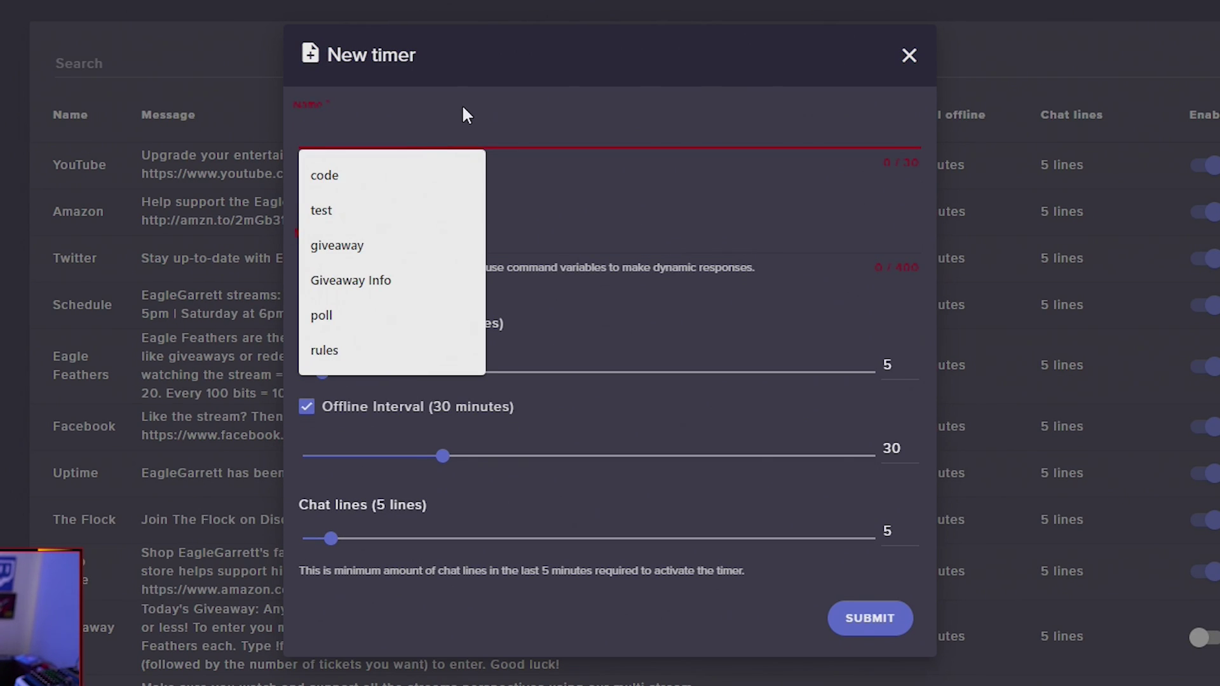
{"action": "type", "text": "Test"}
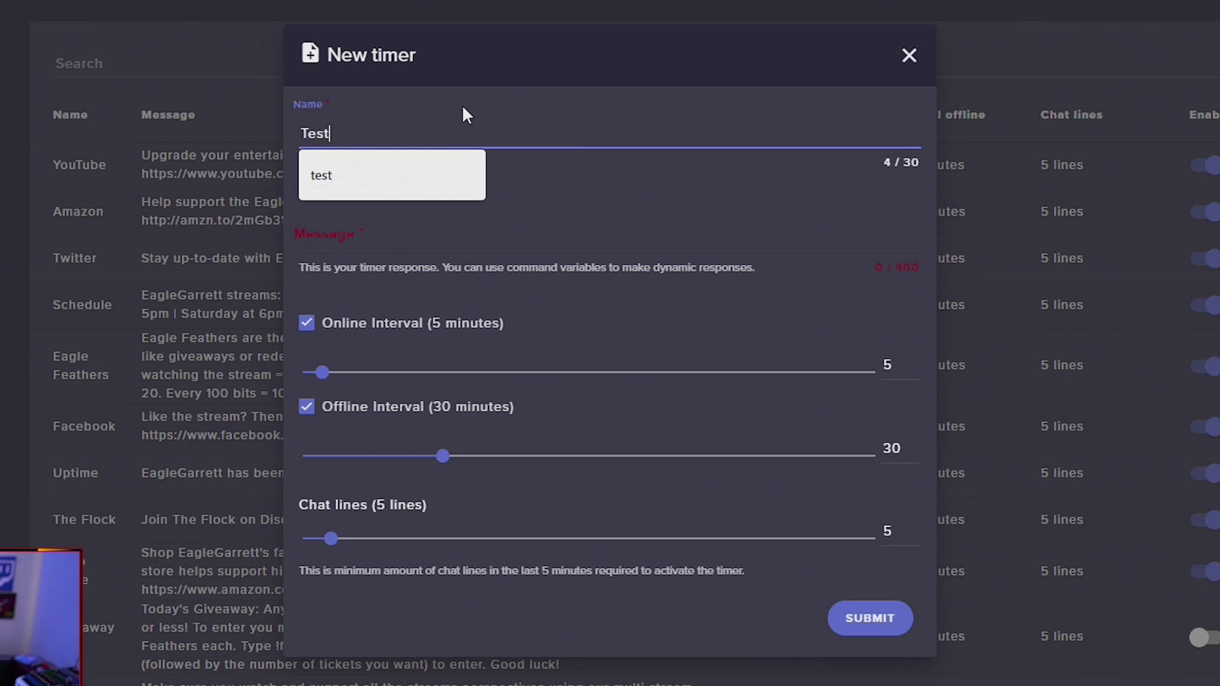
{"action": "left_click", "coordinate": [497, 72]}
{"action": "left_click", "coordinate": [376, 243]}
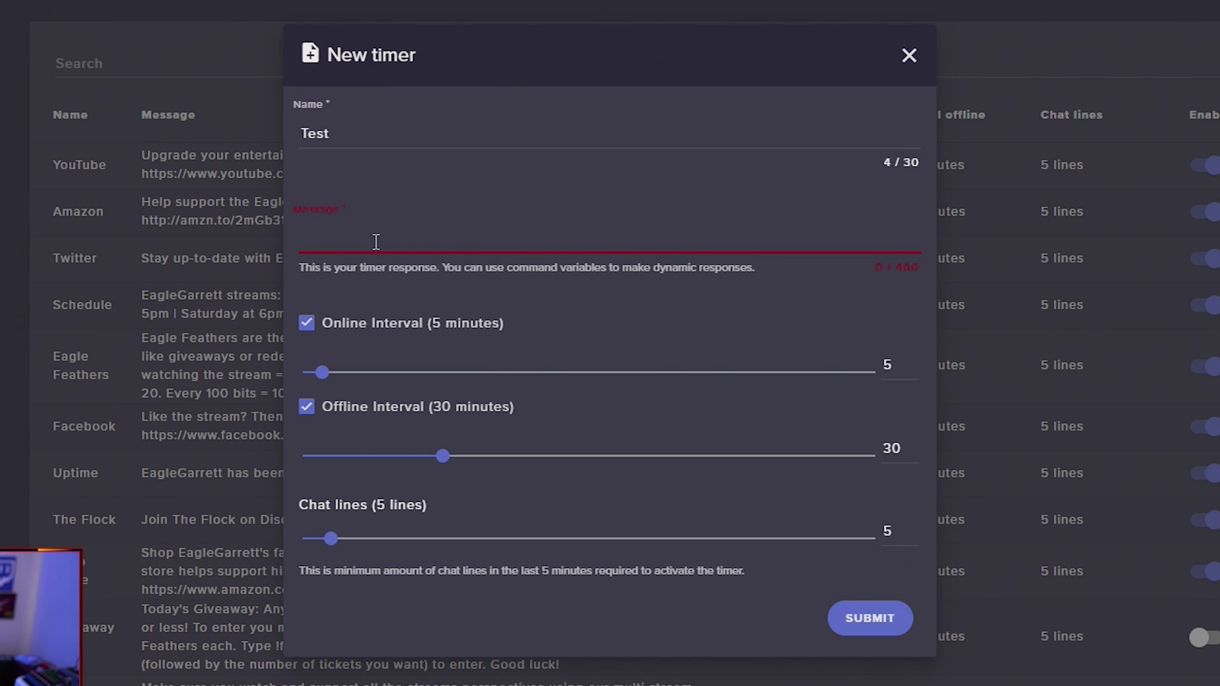
{"action": "type", "text": "Testing thin"}
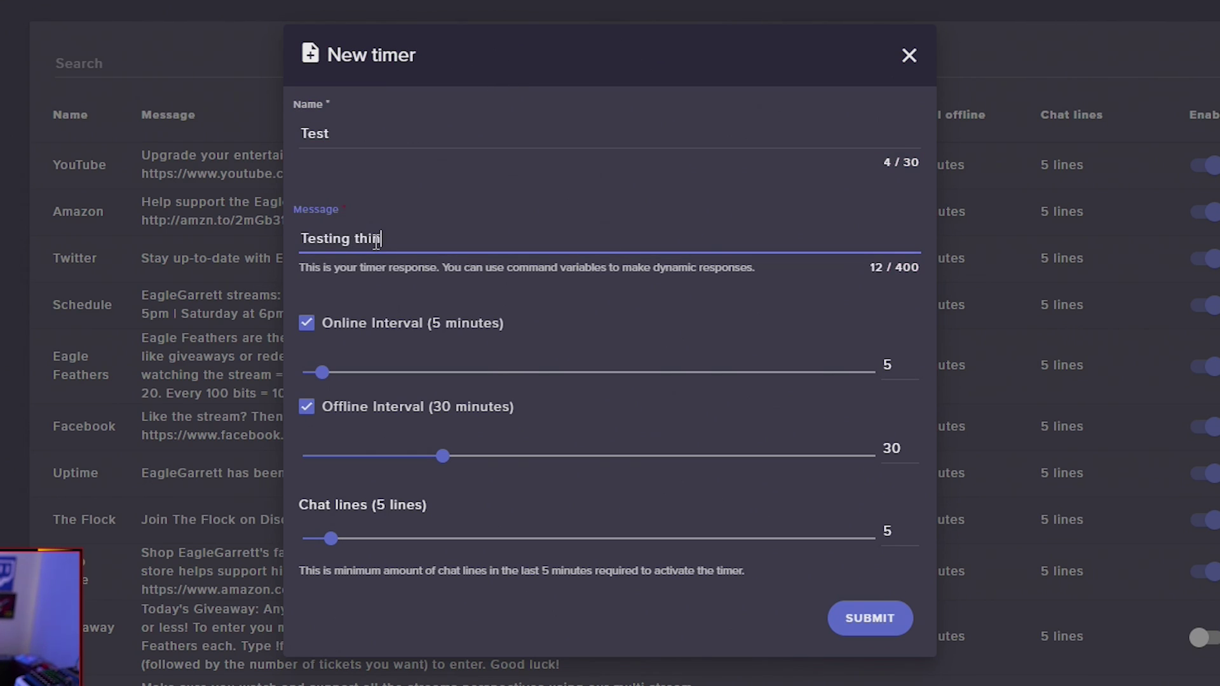
{"action": "type", "text": "gs out!"}
Step: Set online and offline intervals to 1 minute, chat lines to 0, and submit the timer
{"action": "left_click", "coordinate": [323, 372]}
{"action": "left_click_drag", "start_coordinate": [304, 372], "coordinate": [299, 372]}
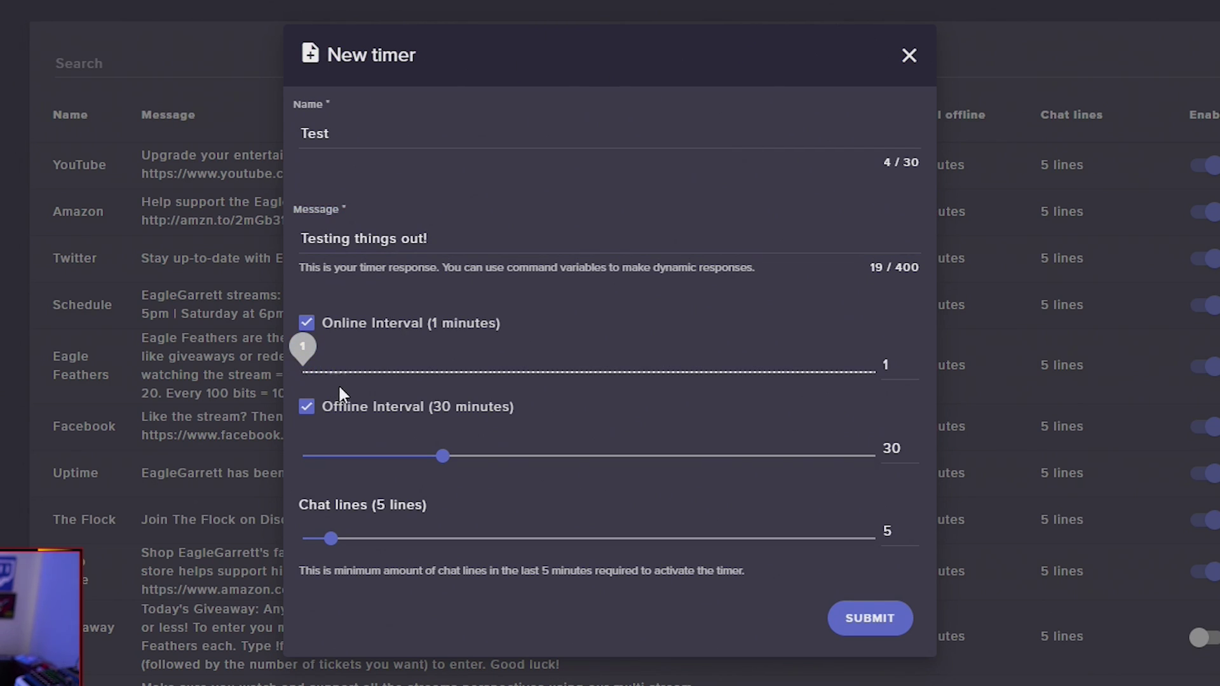
{"action": "left_click_drag", "start_coordinate": [443, 457], "coordinate": [414, 467]}
{"action": "left_click_drag", "start_coordinate": [334, 540], "coordinate": [274, 537]}
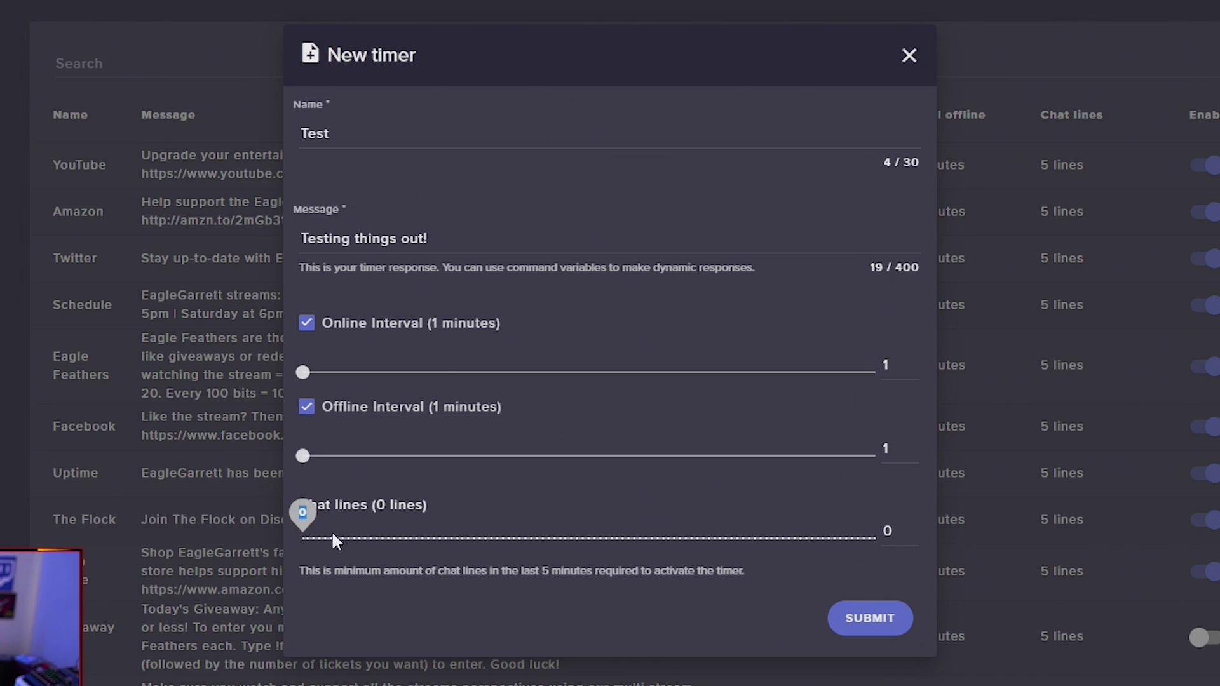
{"action": "left_click", "coordinate": [517, 488]}
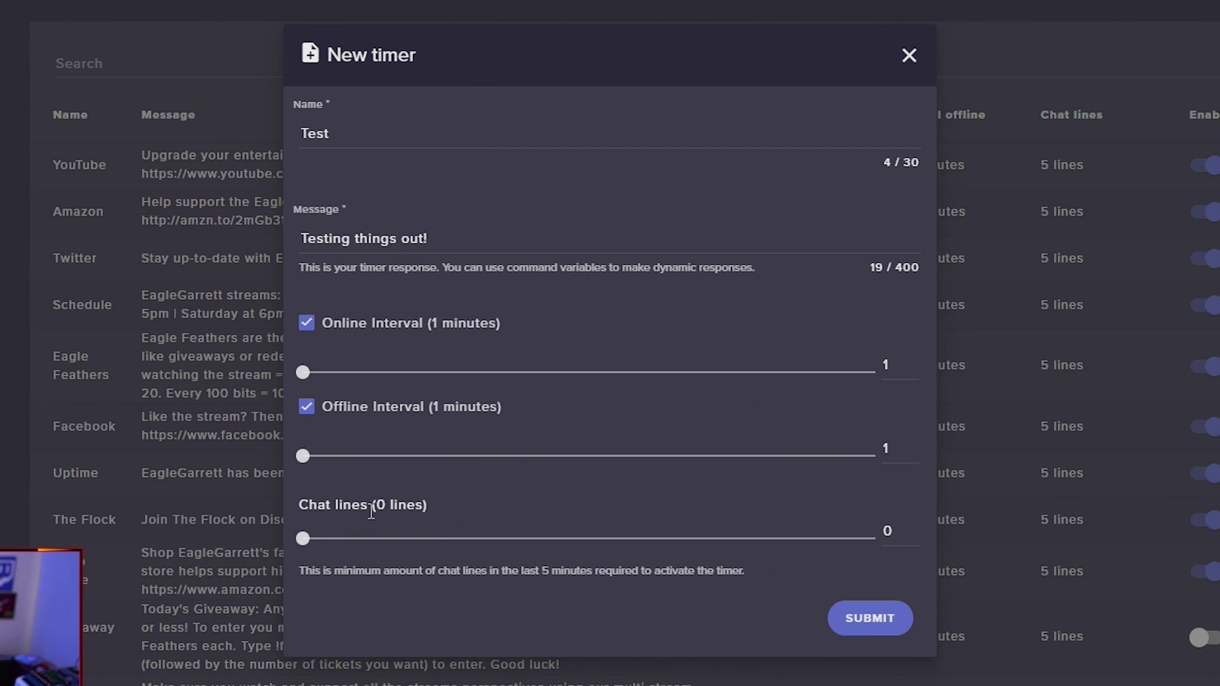
{"action": "left_click_drag", "start_coordinate": [299, 505], "coordinate": [434, 511]}
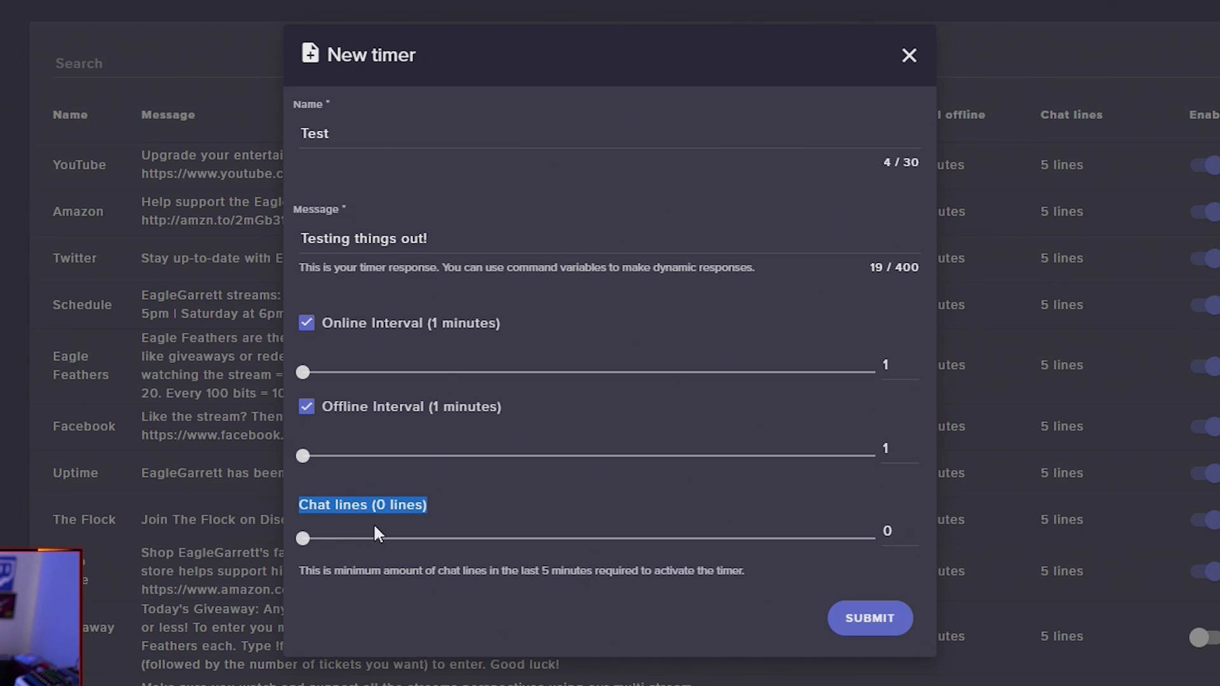
{"action": "left_click_drag", "start_coordinate": [310, 539], "coordinate": [360, 534]}
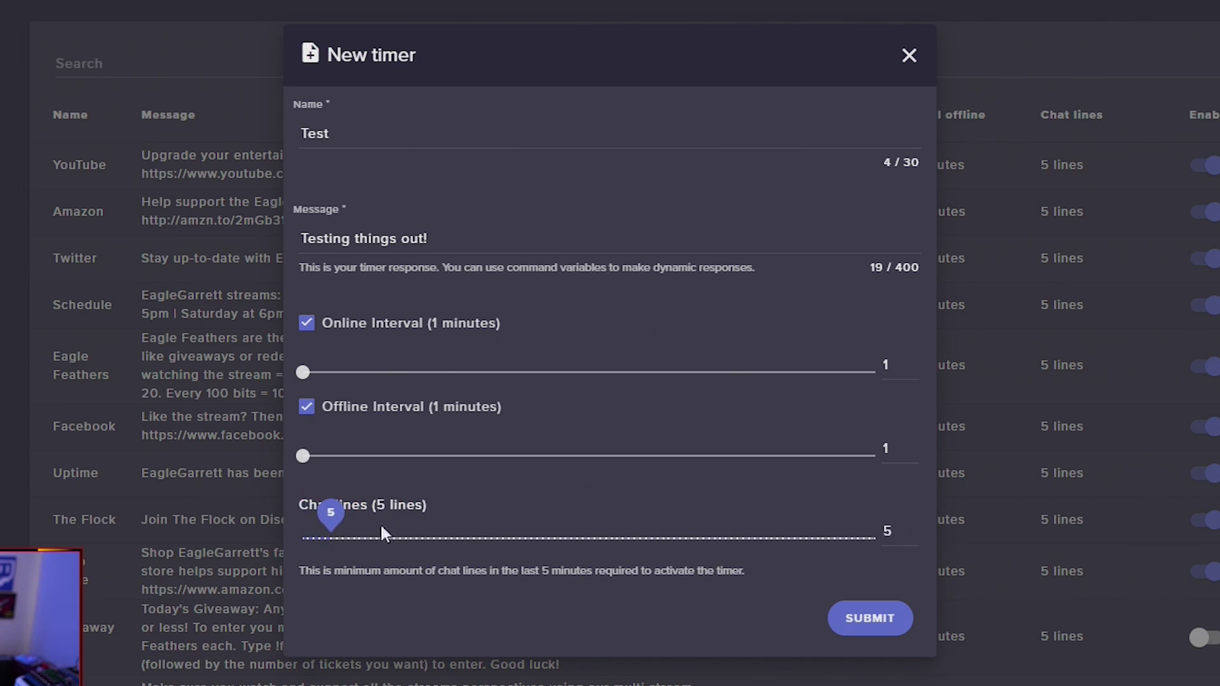
{"action": "left_click", "coordinate": [514, 456]}
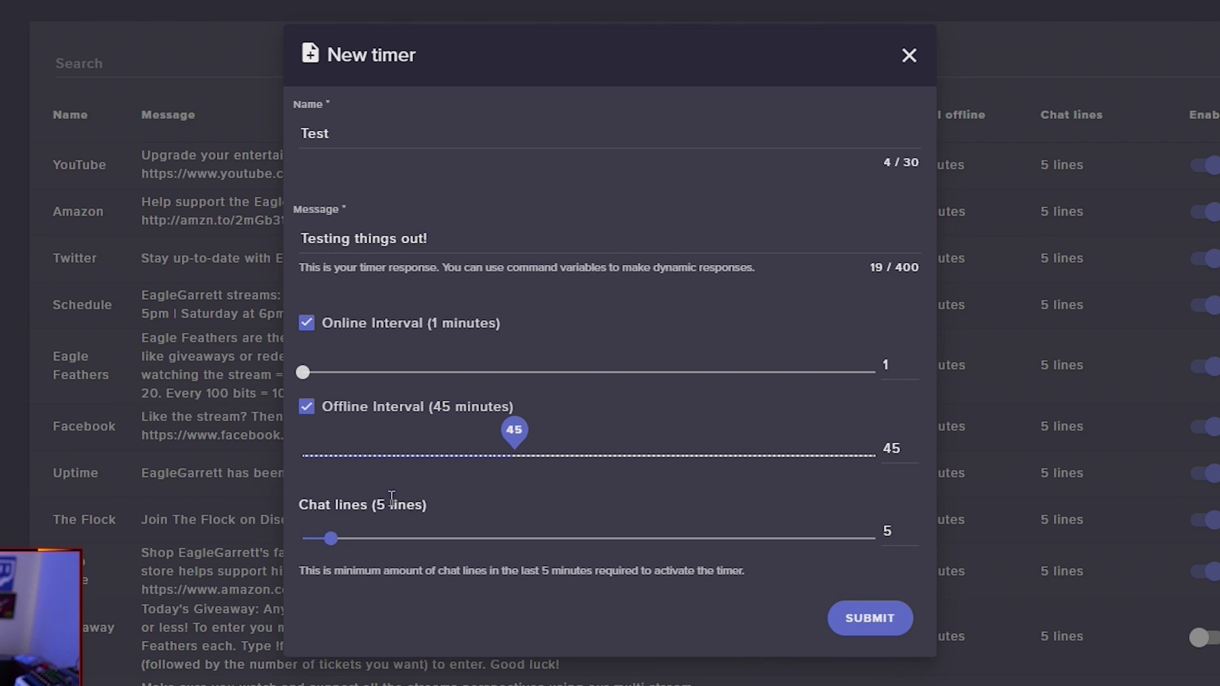
{"action": "left_click_drag", "start_coordinate": [515, 431], "coordinate": [309, 497]}
{"action": "left_click_drag", "start_coordinate": [331, 541], "coordinate": [274, 550]}
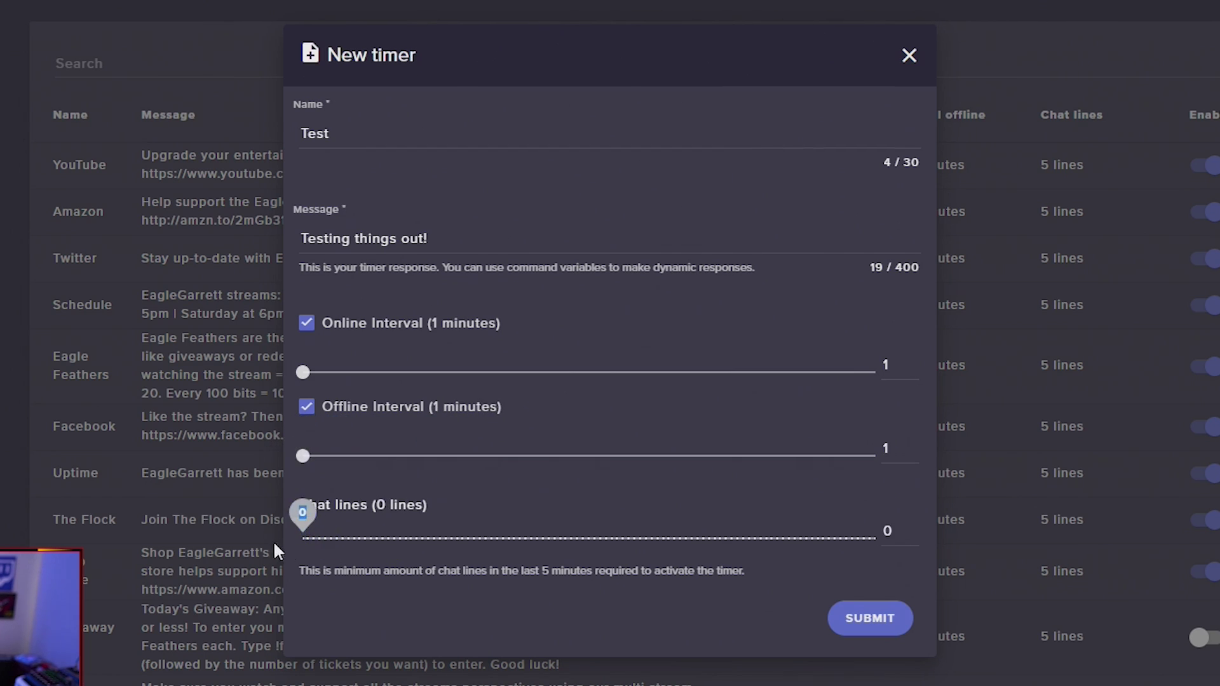
{"action": "left_click", "coordinate": [861, 620]}
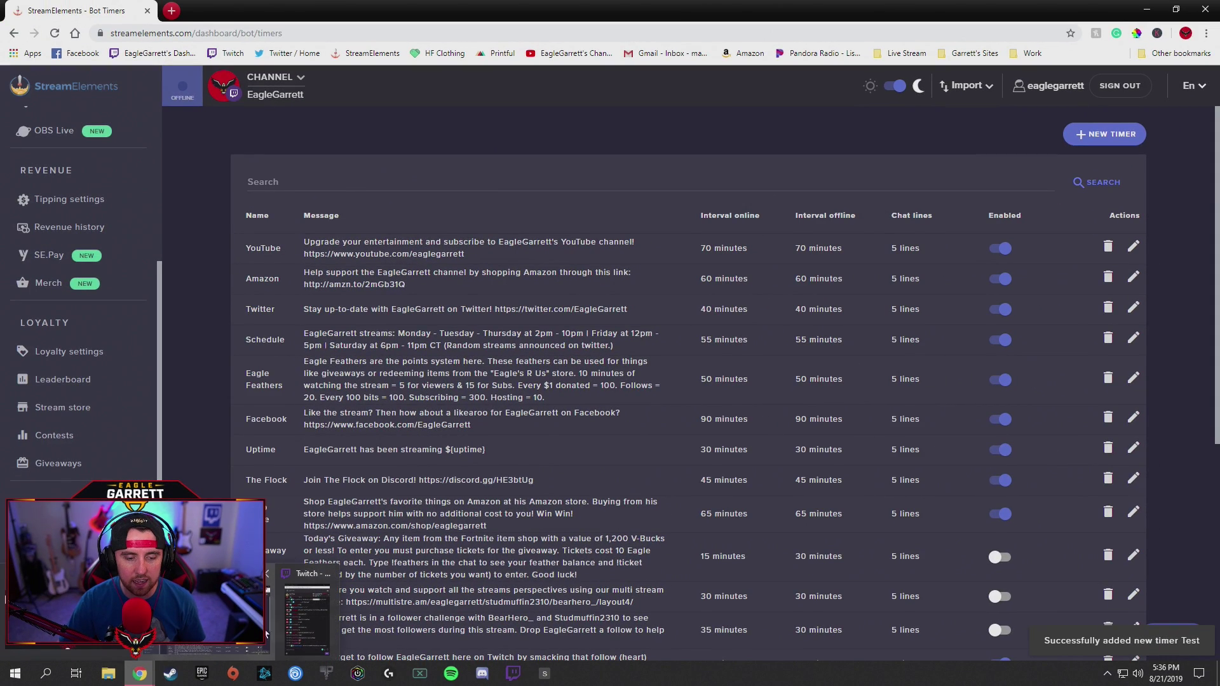
Step: In Twitch chat, highlight the bot's 'Testing things out!' timer post
{"action": "key", "text": "alt+Tab"}
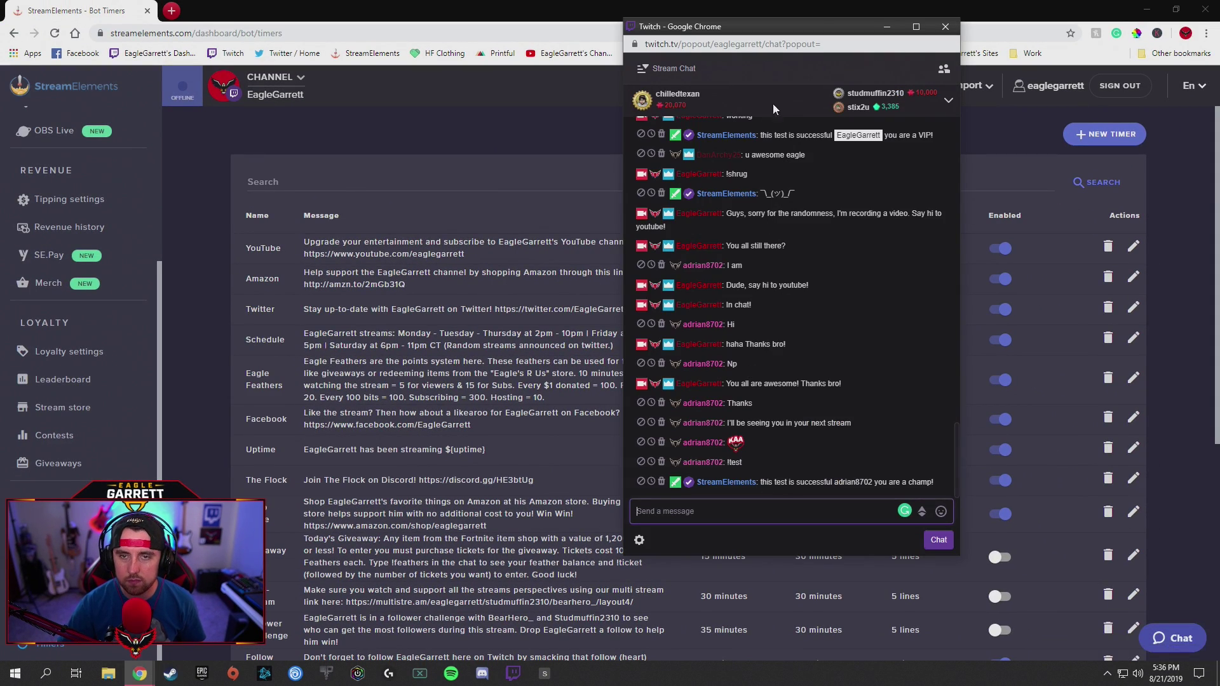
{"action": "left_click_drag", "start_coordinate": [795, 28], "coordinate": [728, 25]}
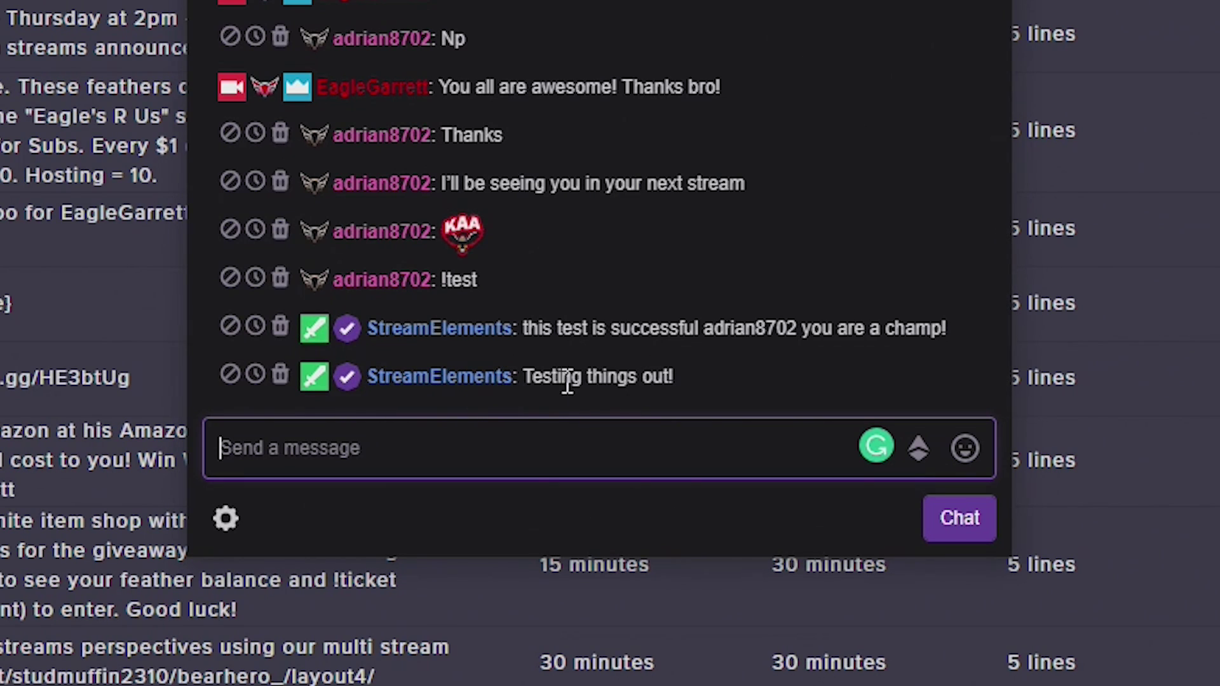
{"action": "left_click_drag", "start_coordinate": [679, 379], "coordinate": [524, 378]}
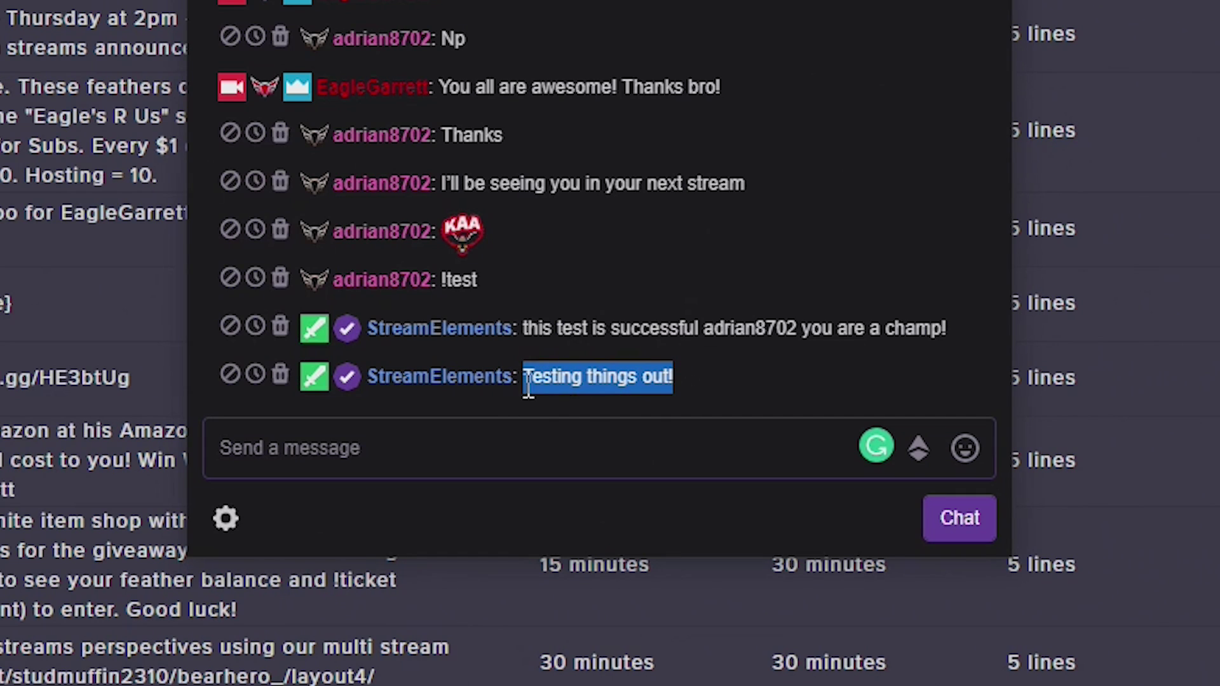
{"action": "left_click", "coordinate": [691, 372]}
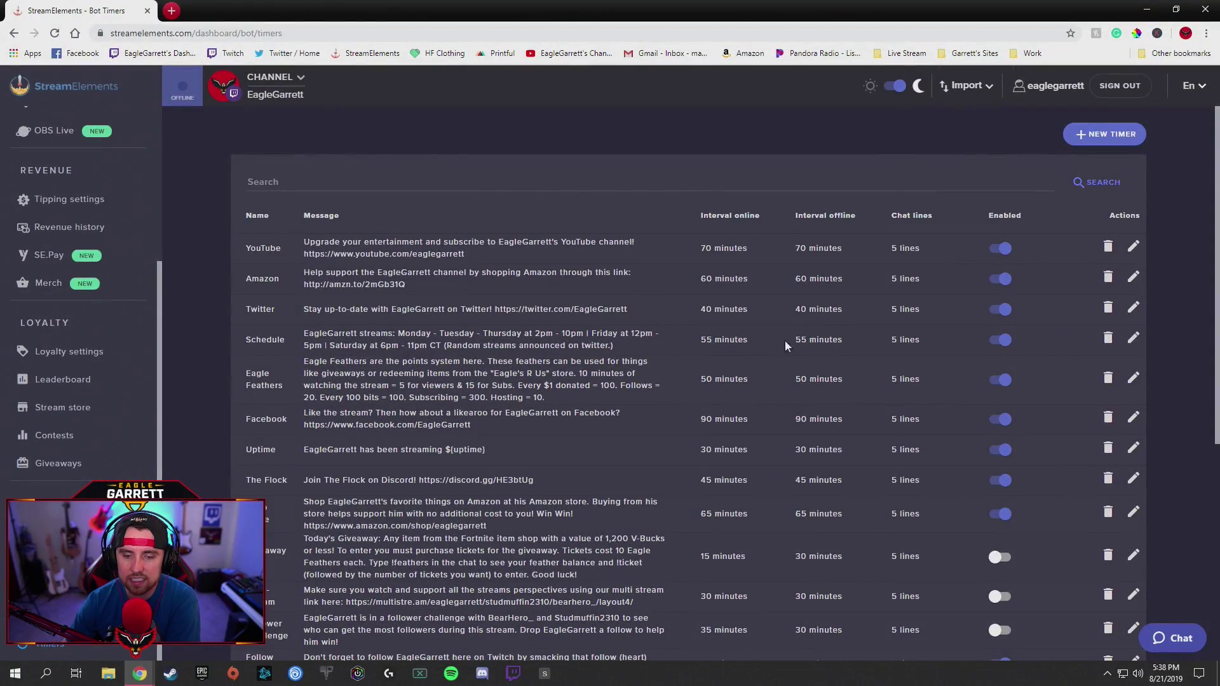
Step: Delete the Test timer ('Testing things out!') from the timers list
{"action": "scroll", "coordinate": [784, 341], "scroll_direction": "down", "scroll_amount": 6}
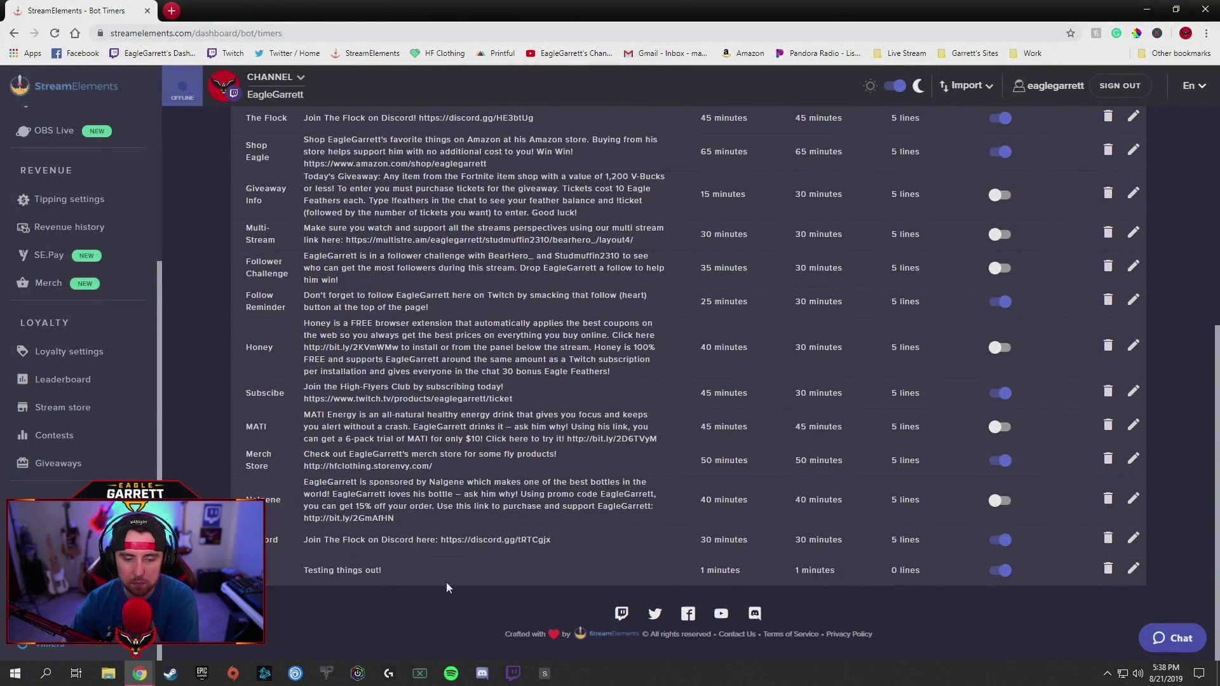
{"action": "left_click", "coordinate": [1108, 572]}
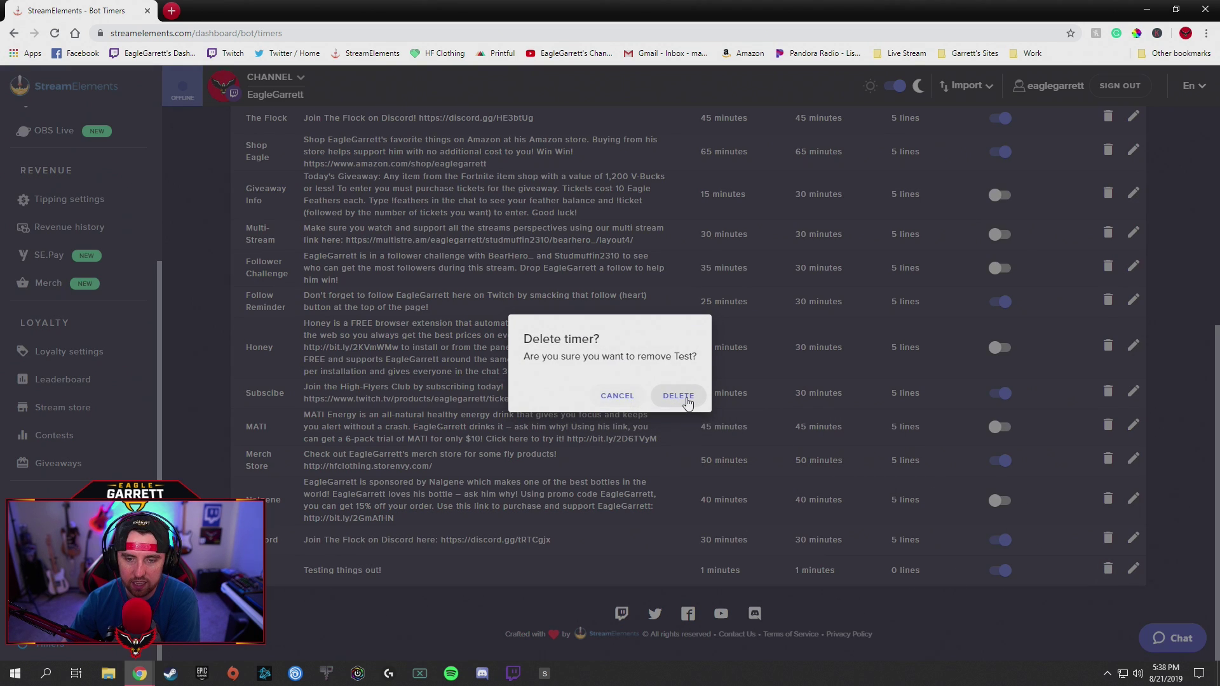
{"action": "left_click", "coordinate": [686, 401]}
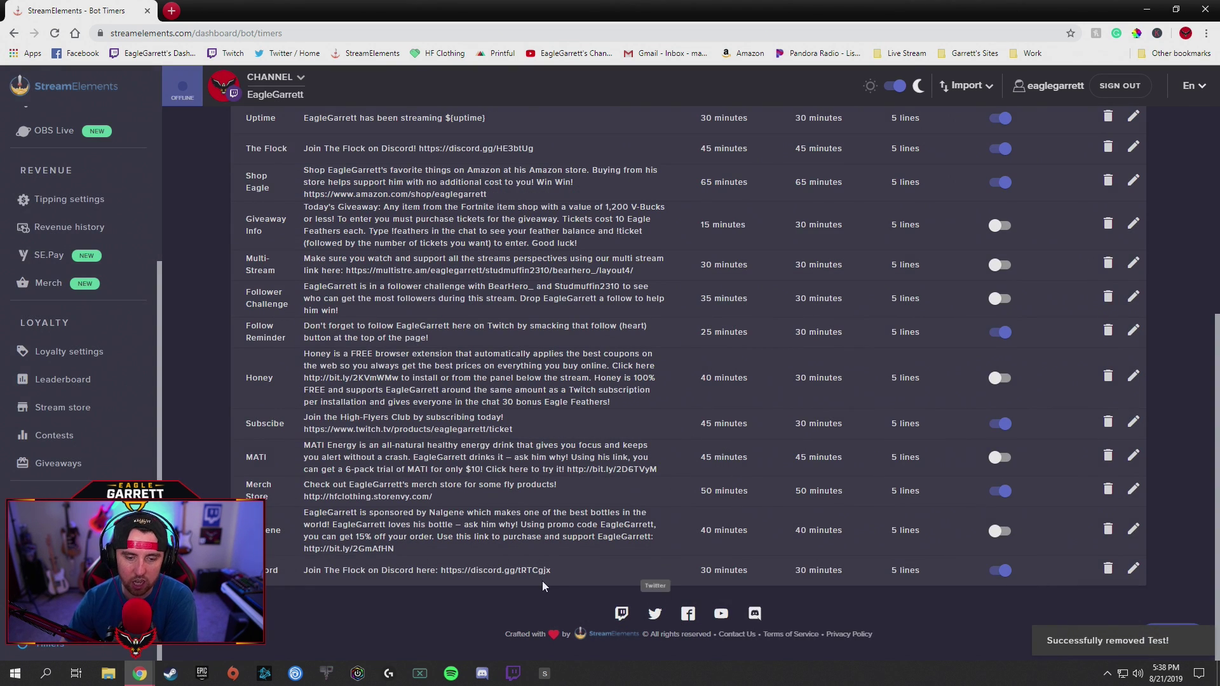
{"action": "scroll", "coordinate": [540, 581], "scroll_direction": "up", "scroll_amount": 5}
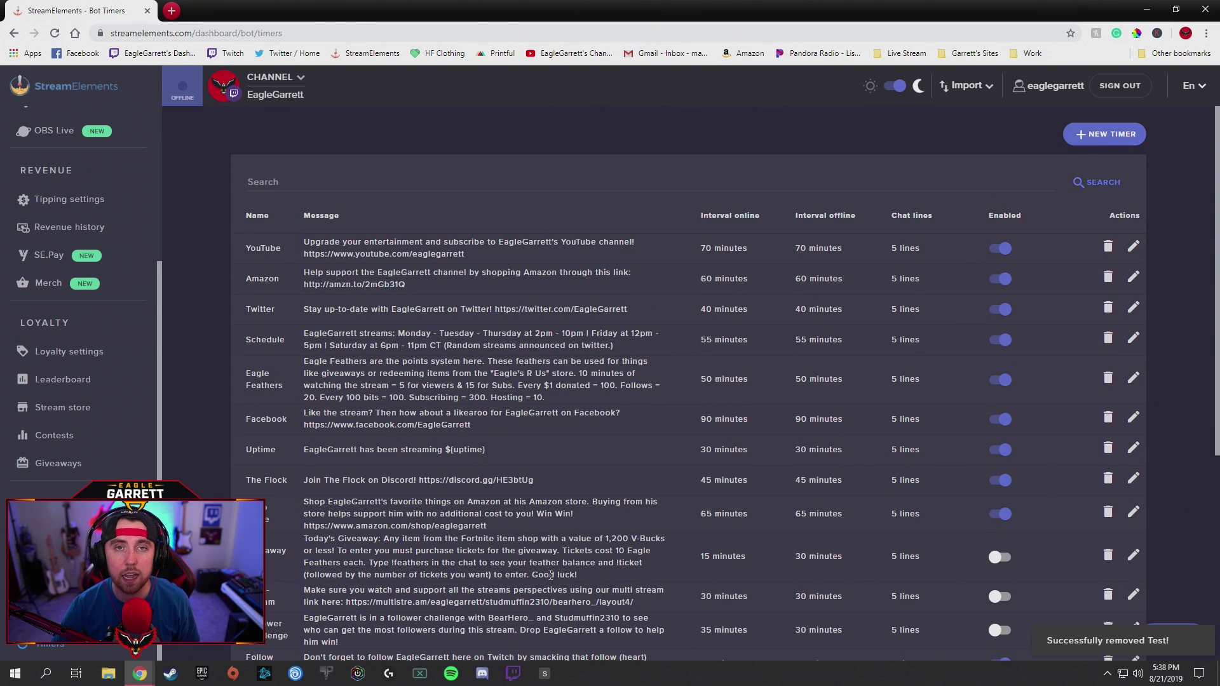